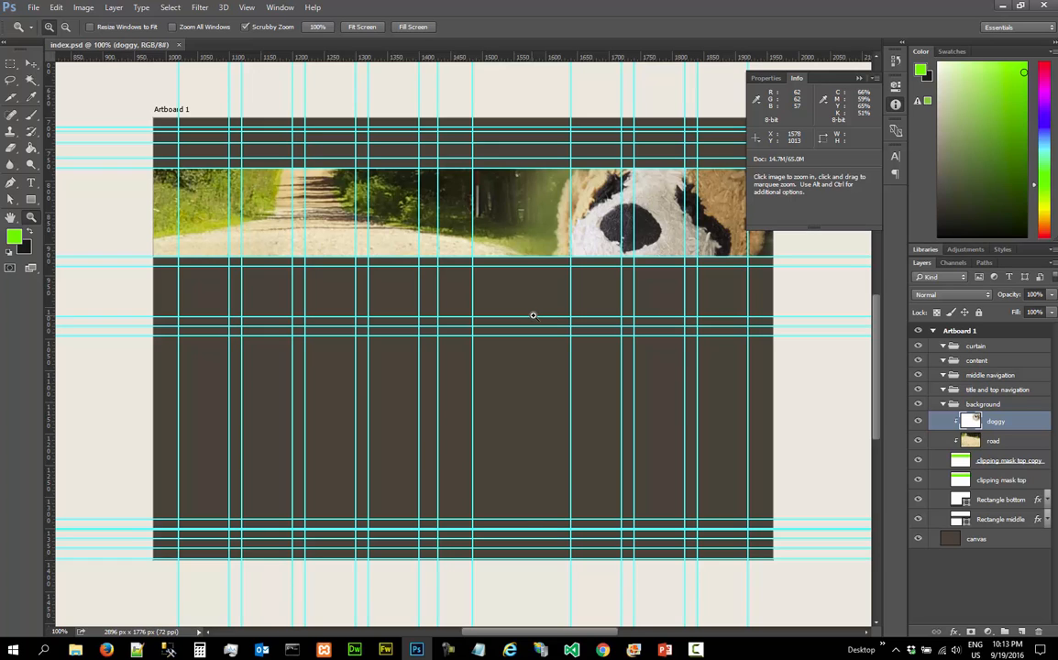
# Collapse the background layer group and lock it
pyautogui.click(985, 405)
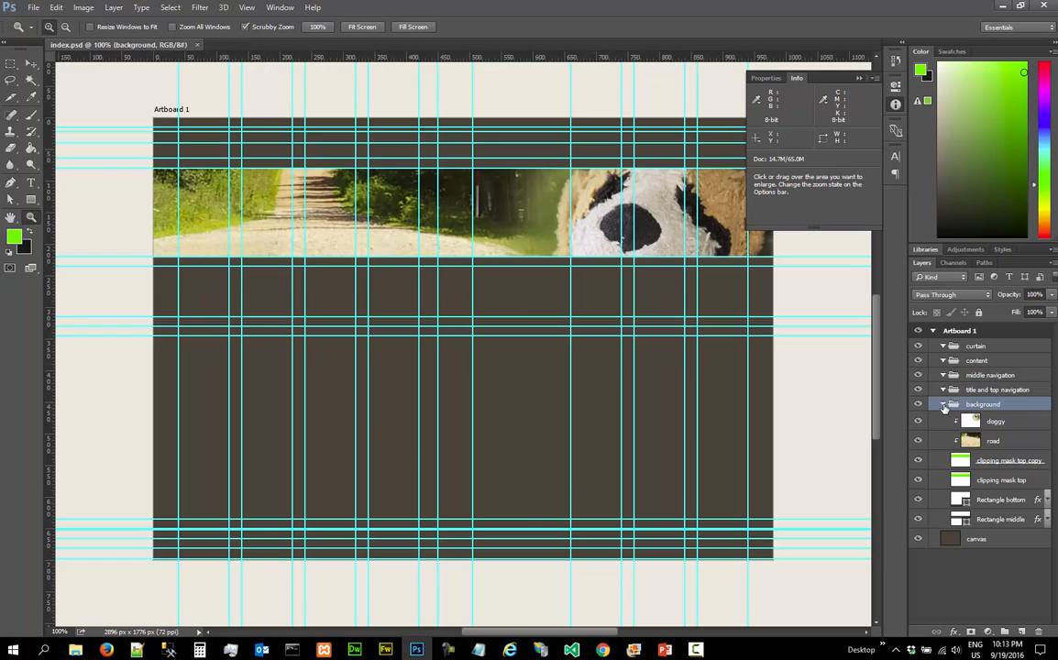
pyautogui.click(943, 406)
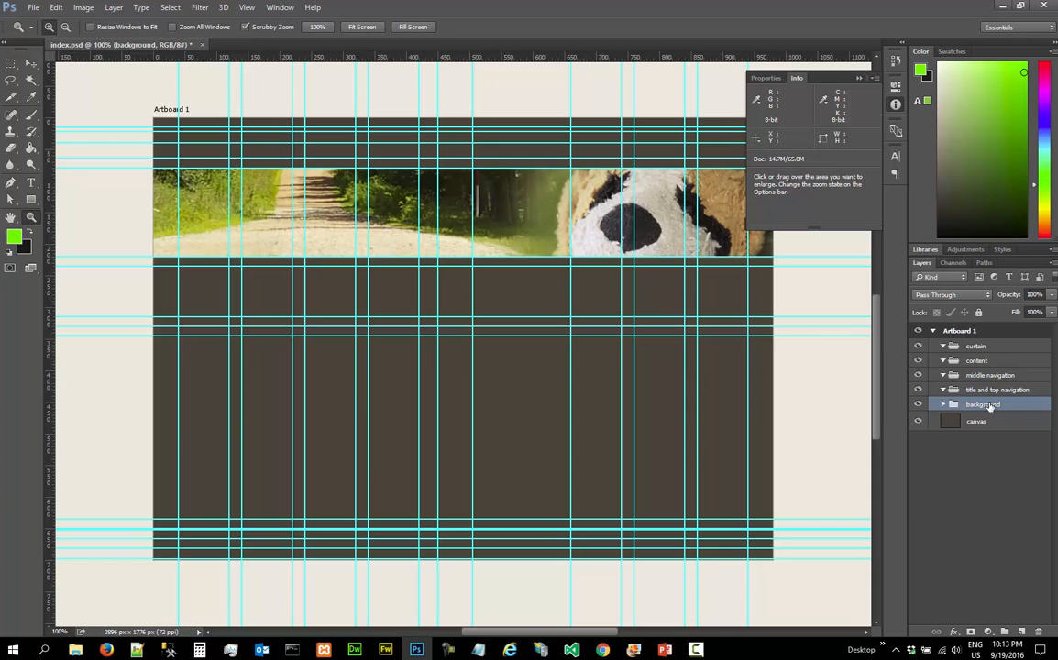
pyautogui.click(979, 312)
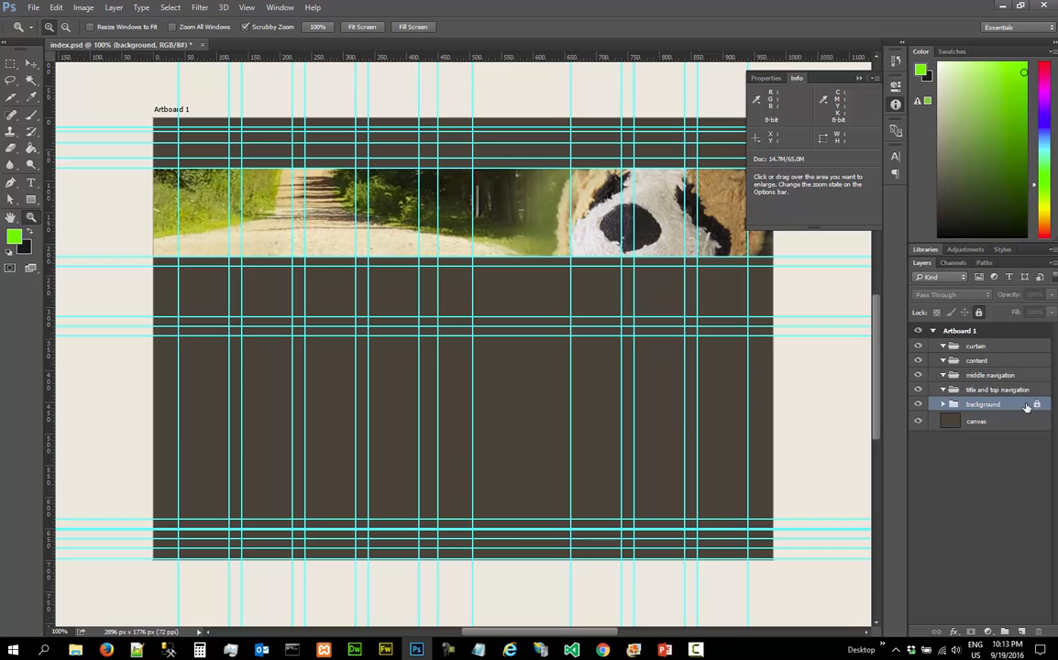
# Select the title and top navigation group and open symbol-bluewhite-sm.gif from the church_14_photo_image_collection folder
pyautogui.click(994, 391)
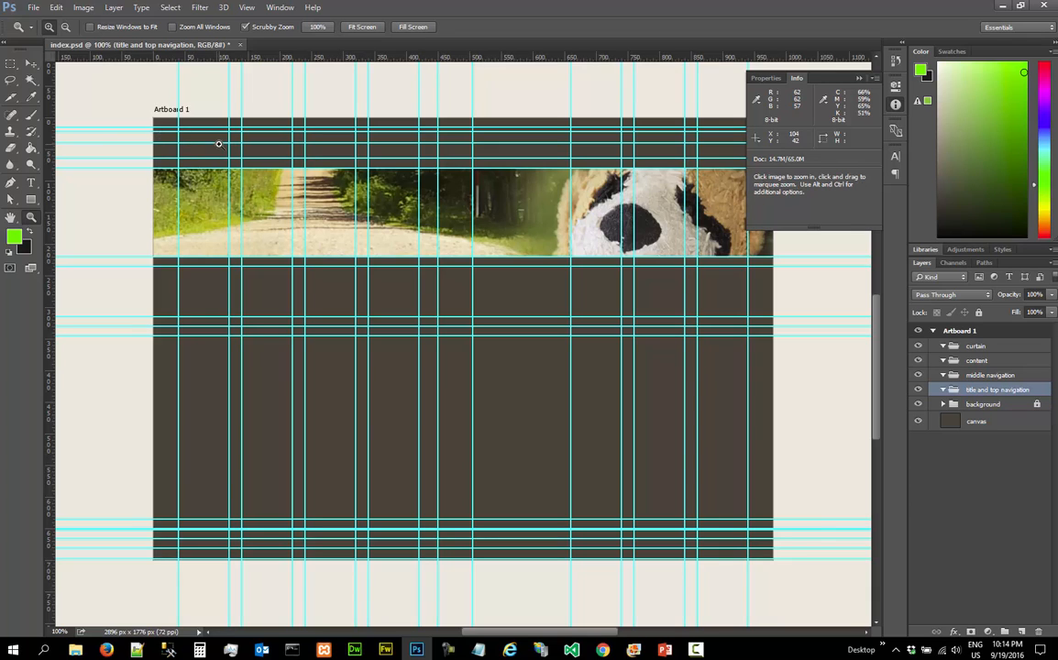
pyautogui.click(31, 9)
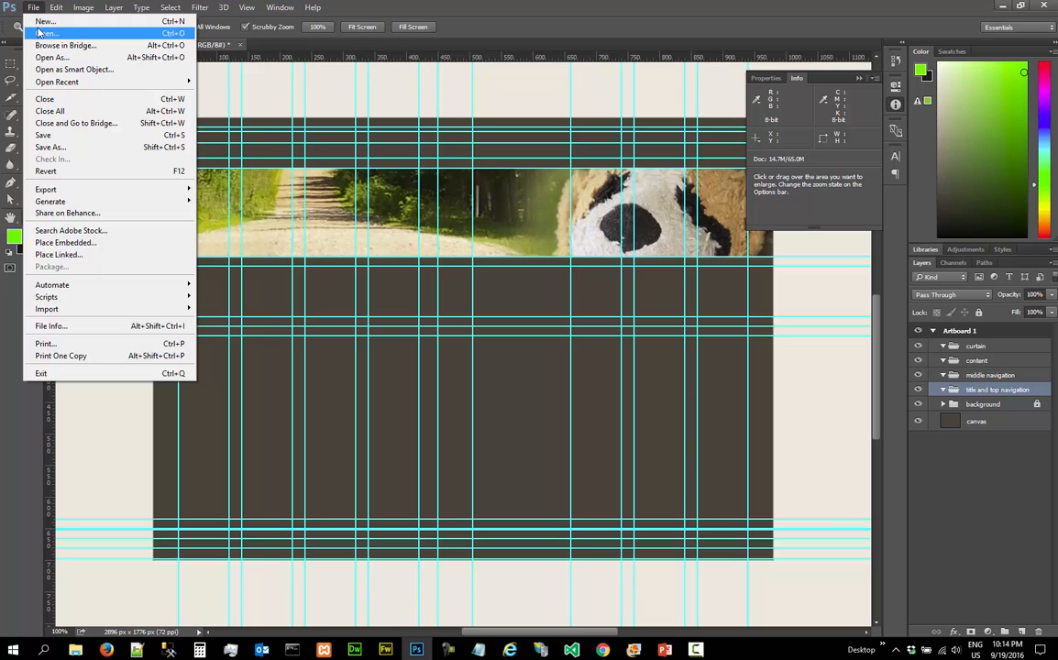
pyautogui.click(39, 33)
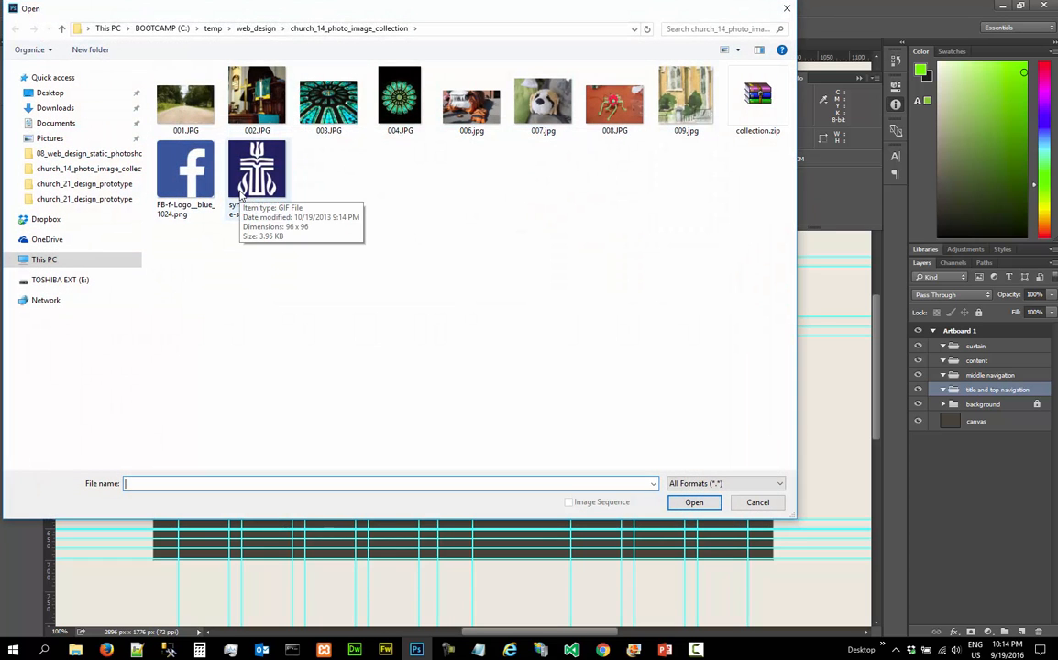
pyautogui.doubleClick(264, 189)
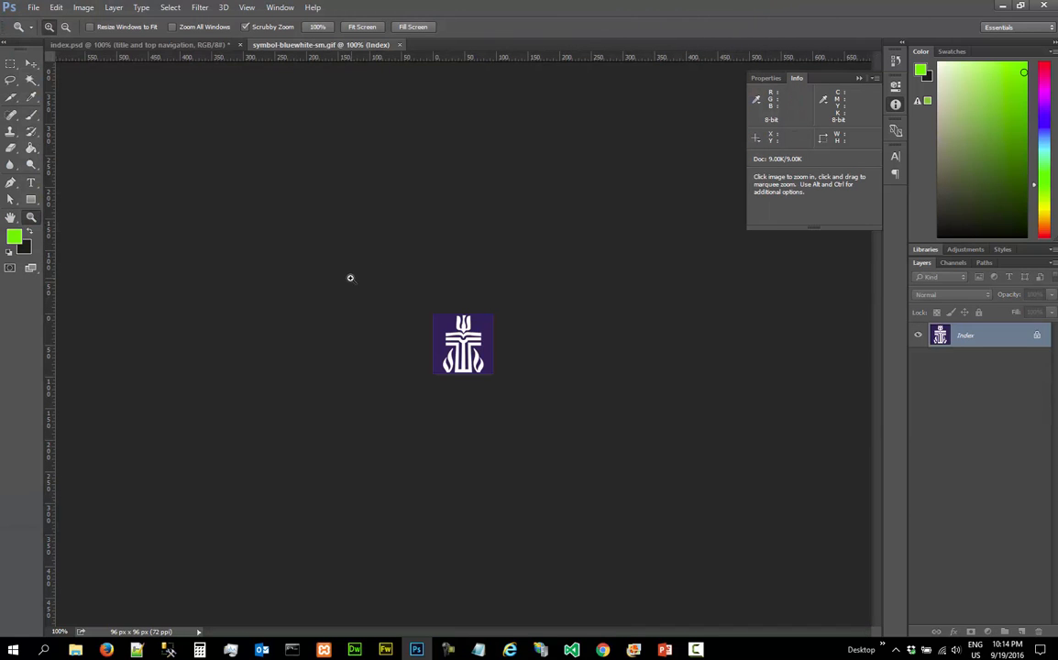
# Arrange symbol-bluewhite-sm.gif and index.psd side by side in a 2-up Vertical layout
pyautogui.click(269, 11)
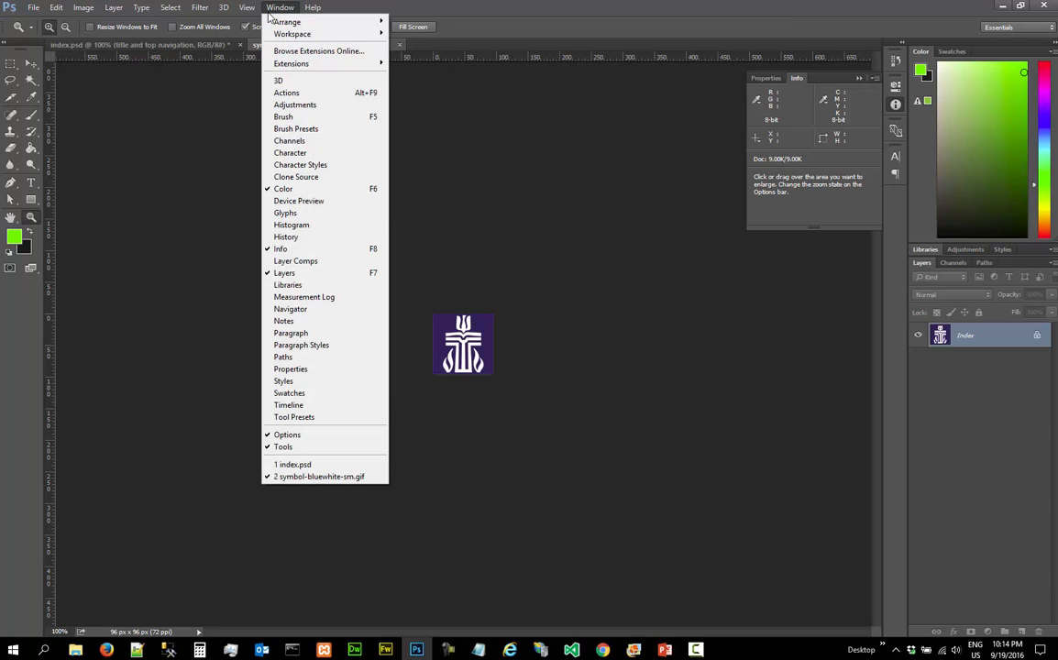
pyautogui.moveTo(286, 21)
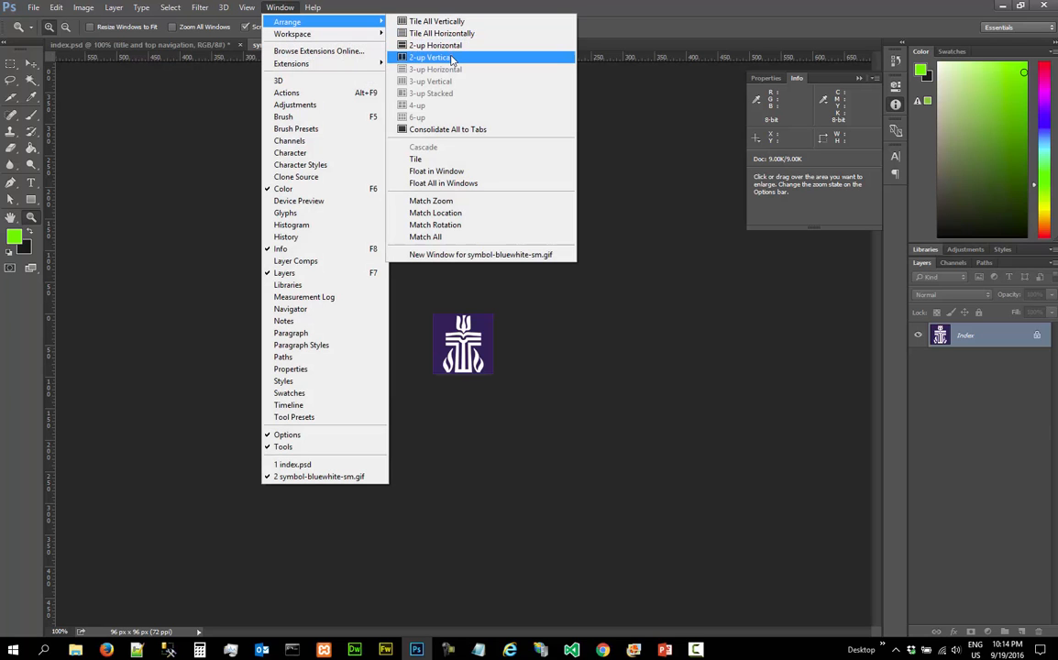
pyautogui.click(451, 60)
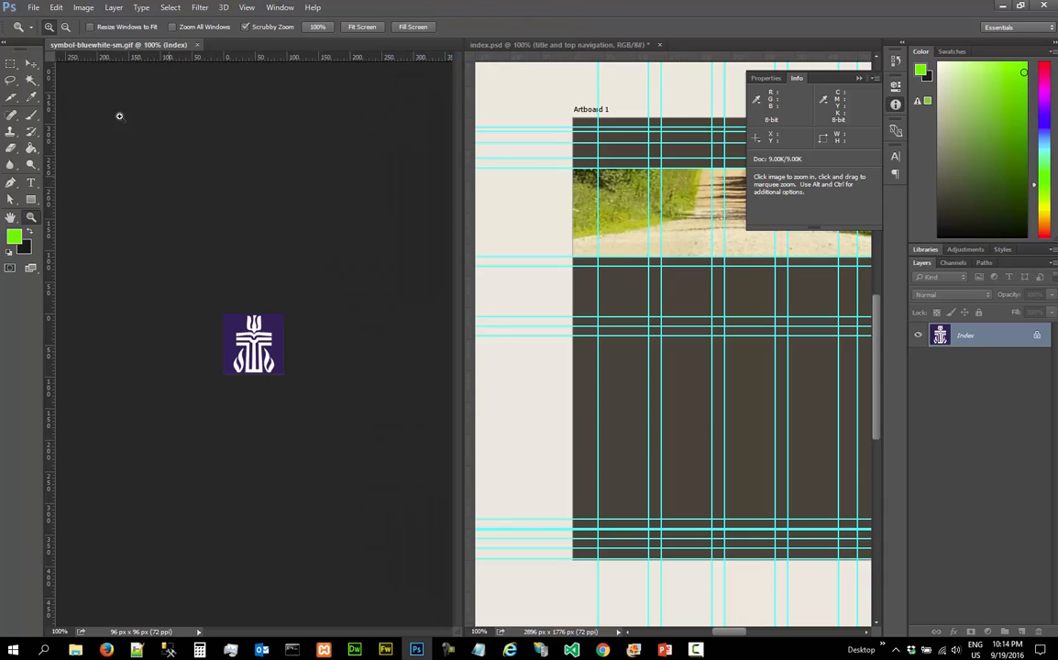
# Try to transfer the symbol image into index.psd with the Move tool
pyautogui.click(33, 64)
pyautogui.moveTo(253, 337); pyautogui.dragTo(531, 294)
pyautogui.moveTo(219, 363); pyautogui.dragTo(621, 311)
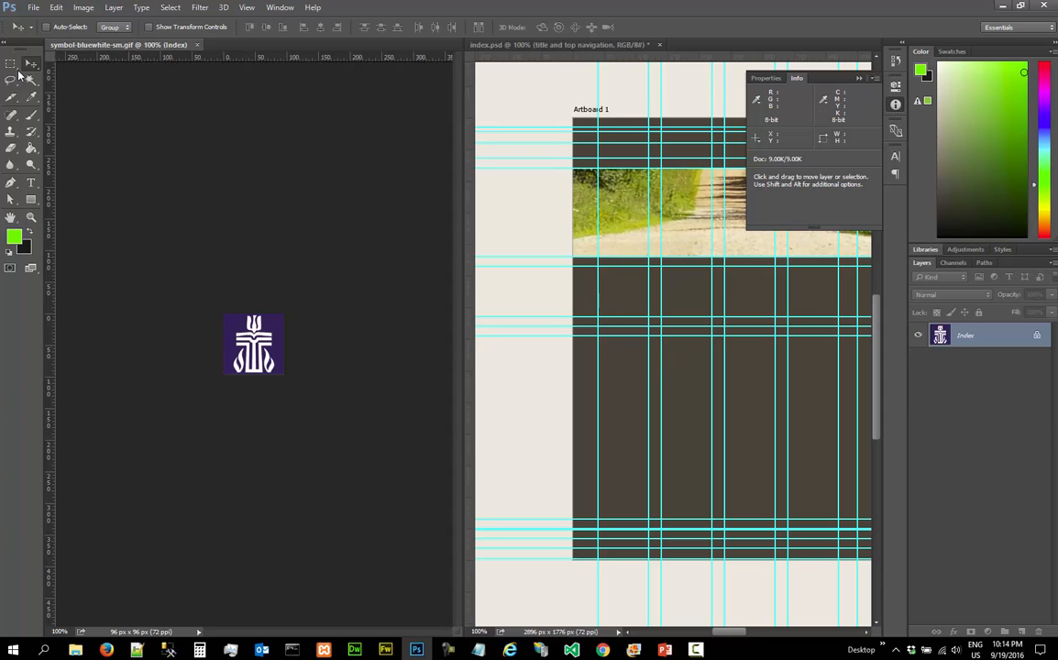
# Select the entire 96 × 96 px symbol image and copy it
pyautogui.moveTo(12, 67); pyautogui.dragTo(42, 57)
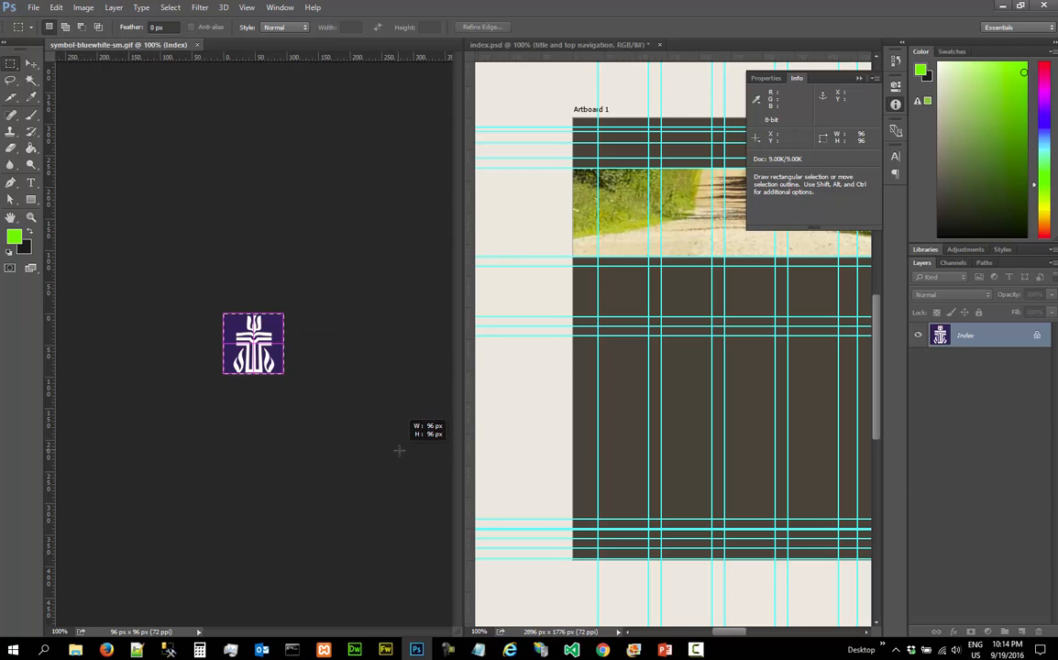
pyautogui.hotkey('ctrl', 'a')
pyautogui.click(56, 7)
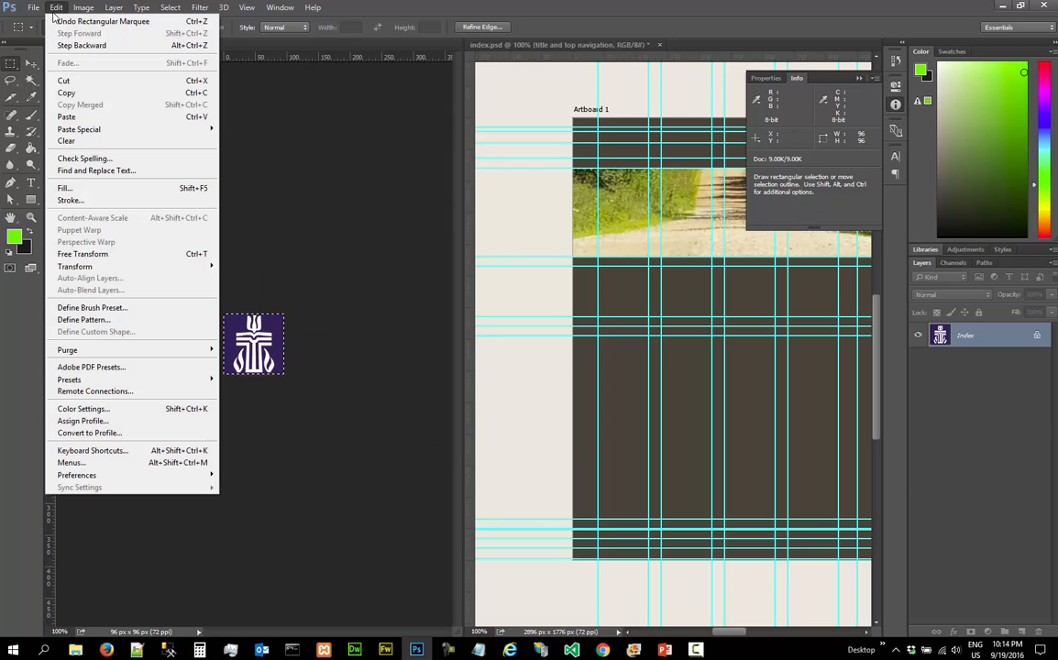
pyautogui.click(78, 93)
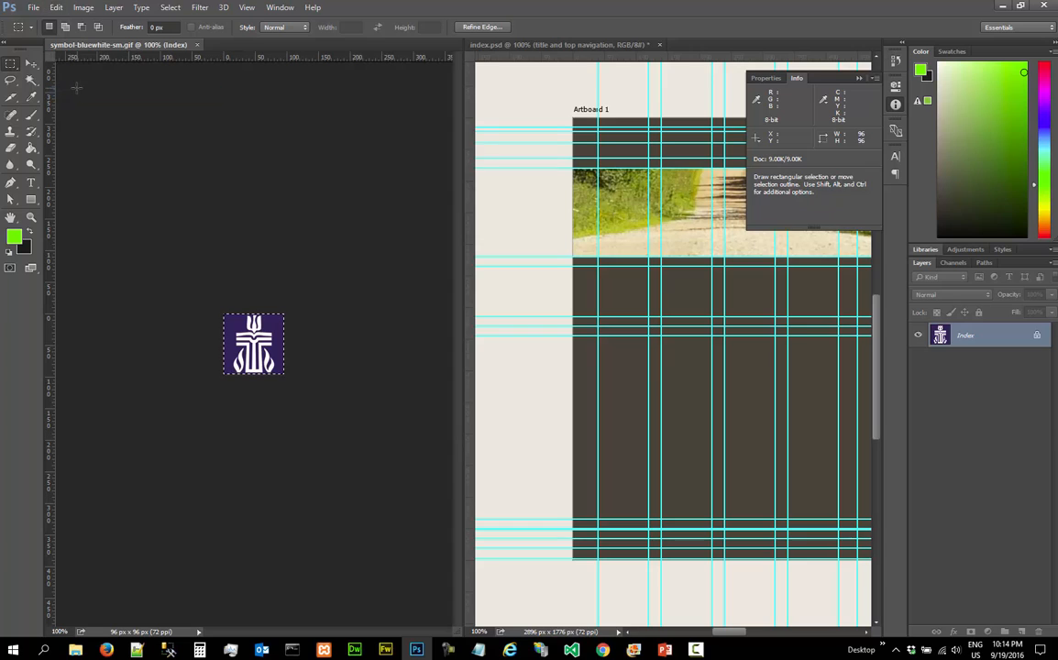
# Paste the symbol into the title and top navigation group of index.psd and close symbol-bluewhite-sm.gif
pyautogui.click(500, 44)
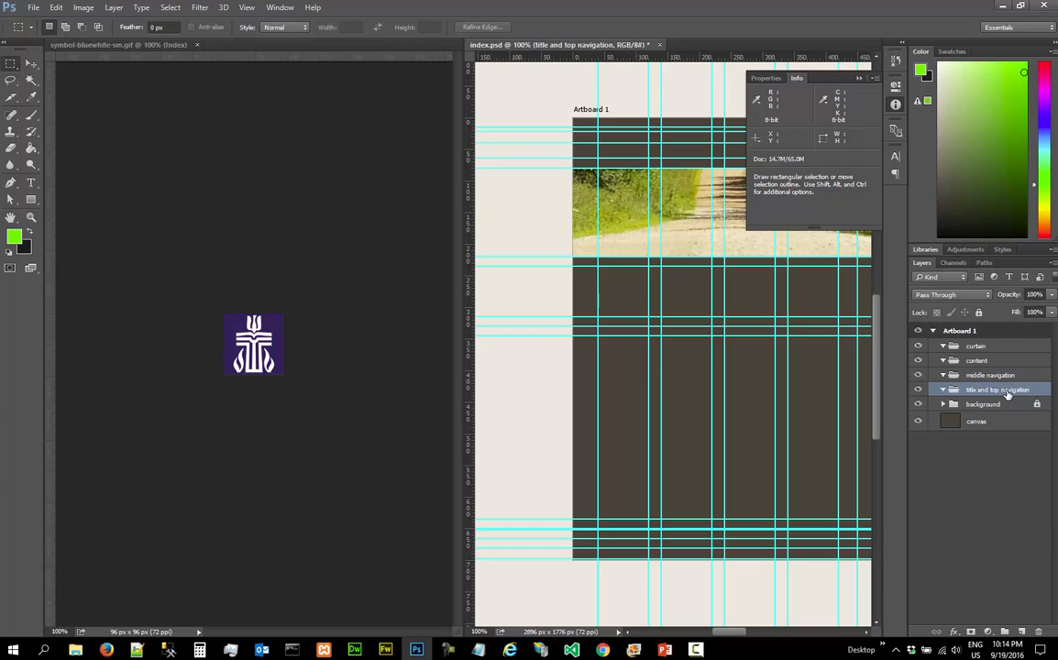
pyautogui.click(56, 8)
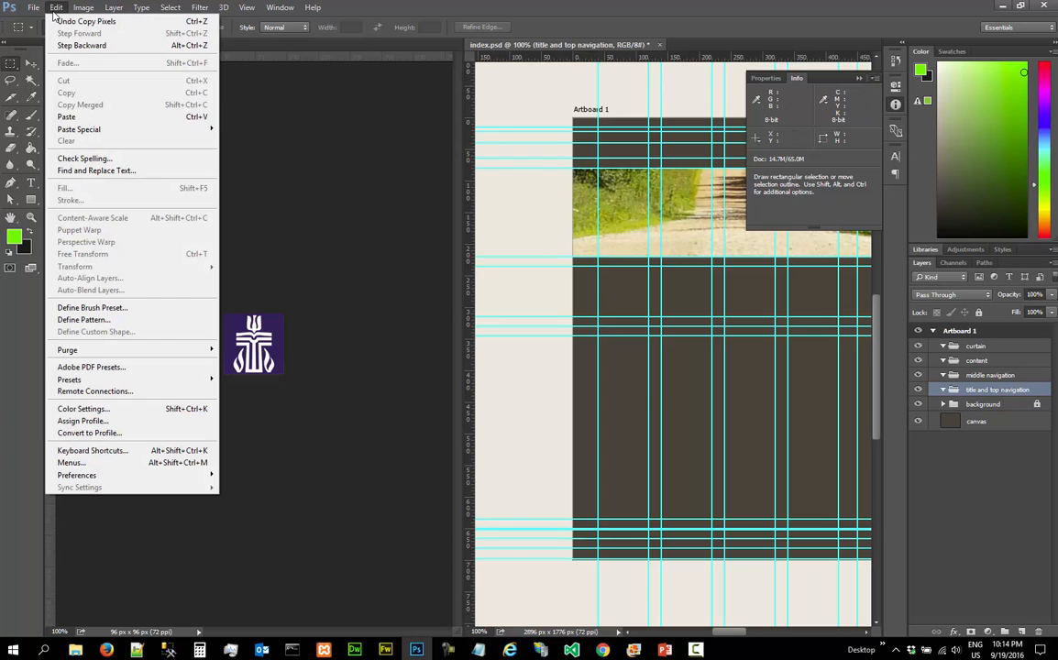
pyautogui.click(89, 116)
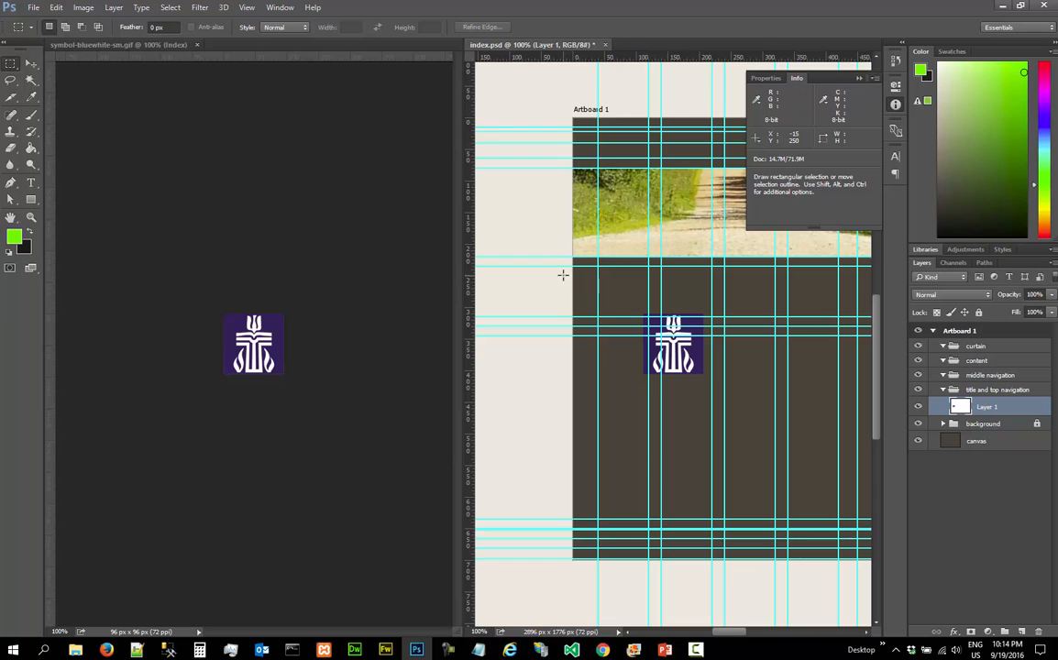
pyautogui.click(196, 44)
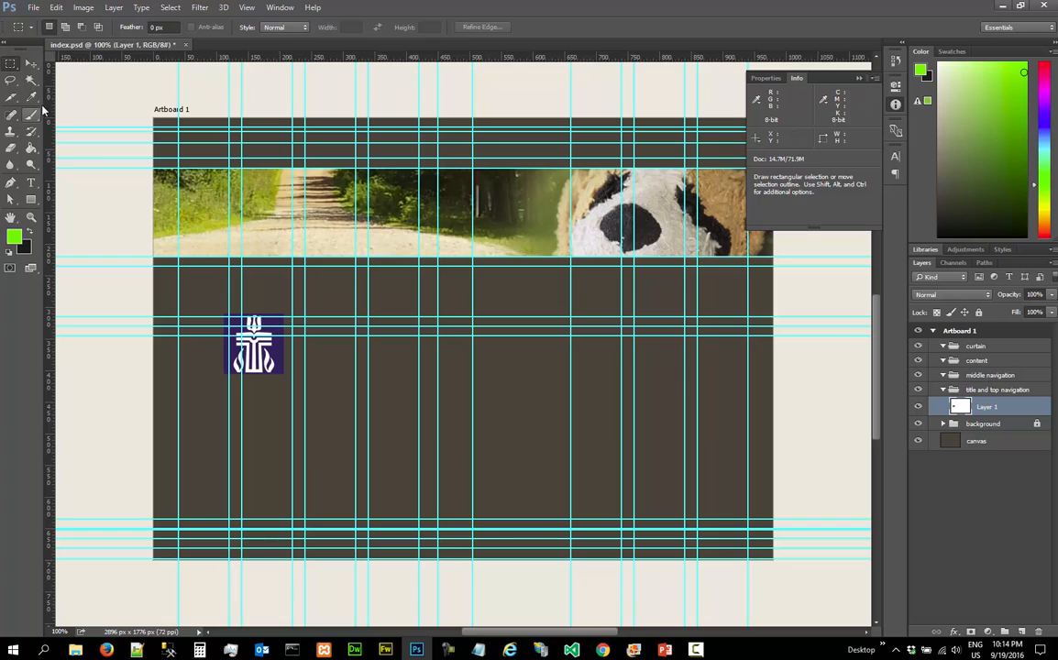
# Select the symbol's blue background with the Magic Wand at tolerance 32, delete it and clear the selection
pyautogui.click(31, 80)
pyautogui.click(84, 89)
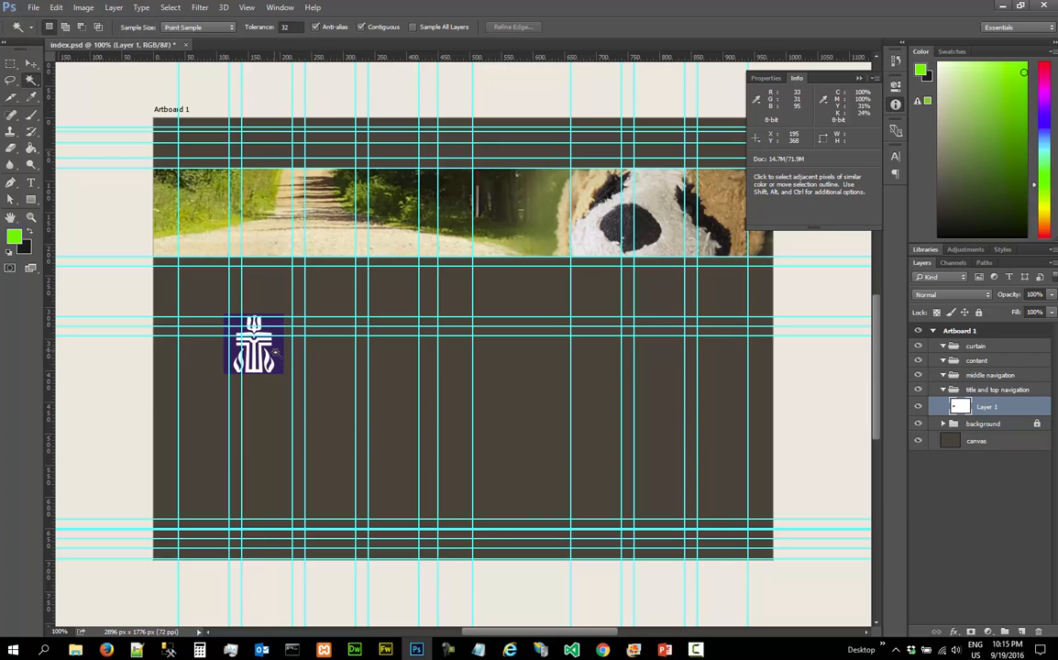
pyautogui.click(245, 316)
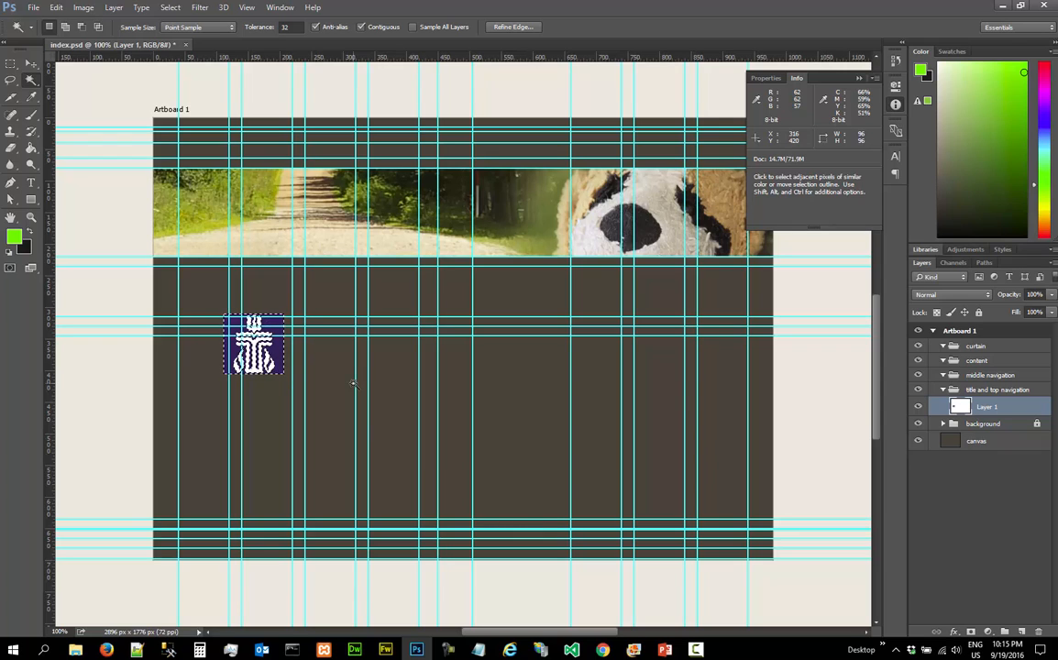
pyautogui.press('Delete')
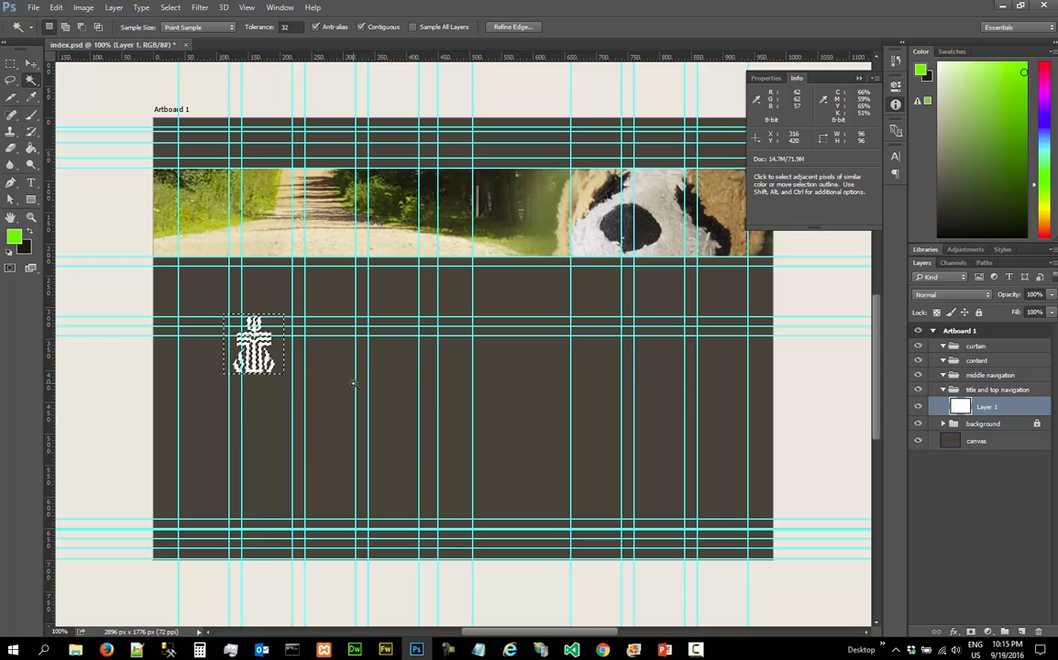
pyautogui.press('Return')
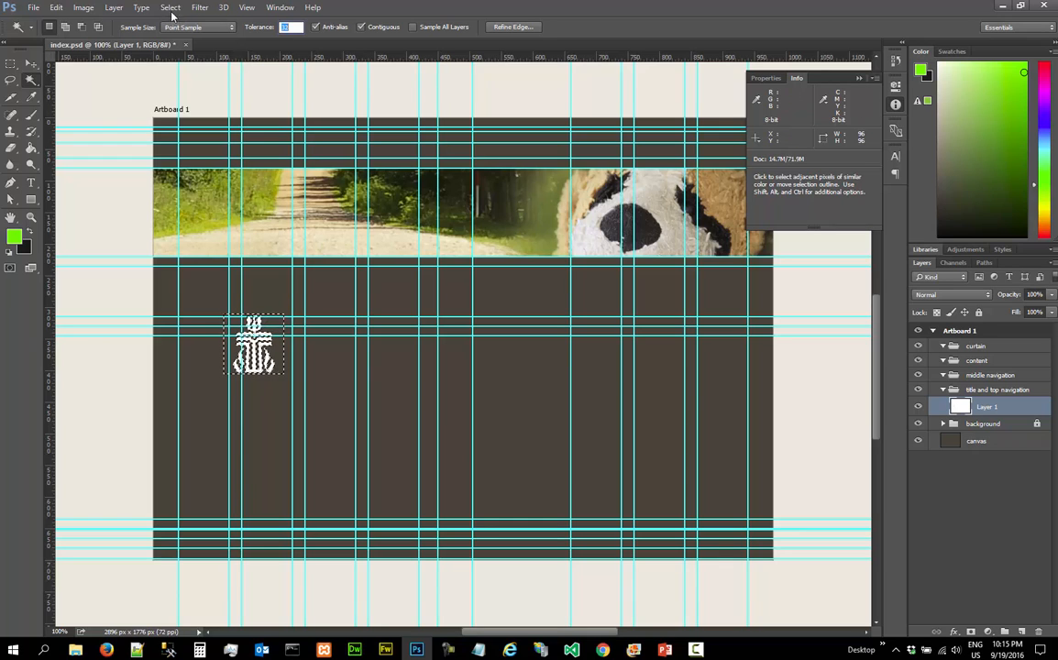
pyautogui.click(171, 8)
pyautogui.click(183, 33)
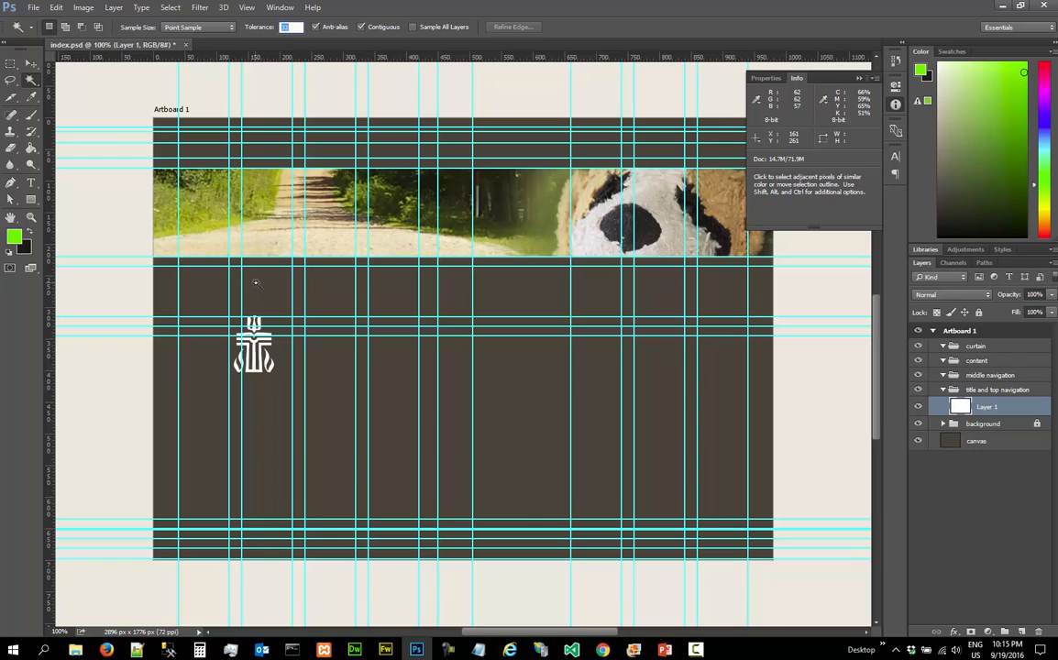
# Move the white logo into the artboard's header, with its right edge at the 120 px guide and its top at about 15 px
pyautogui.click(31, 64)
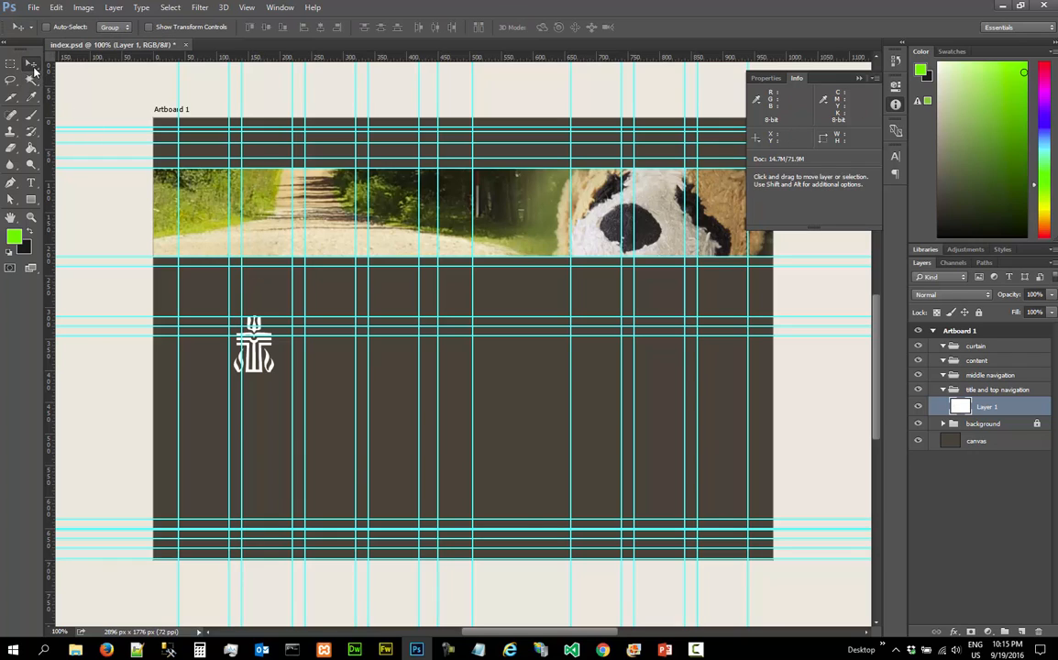
pyautogui.moveTo(264, 370); pyautogui.dragTo(209, 172)
pyautogui.click(30, 218)
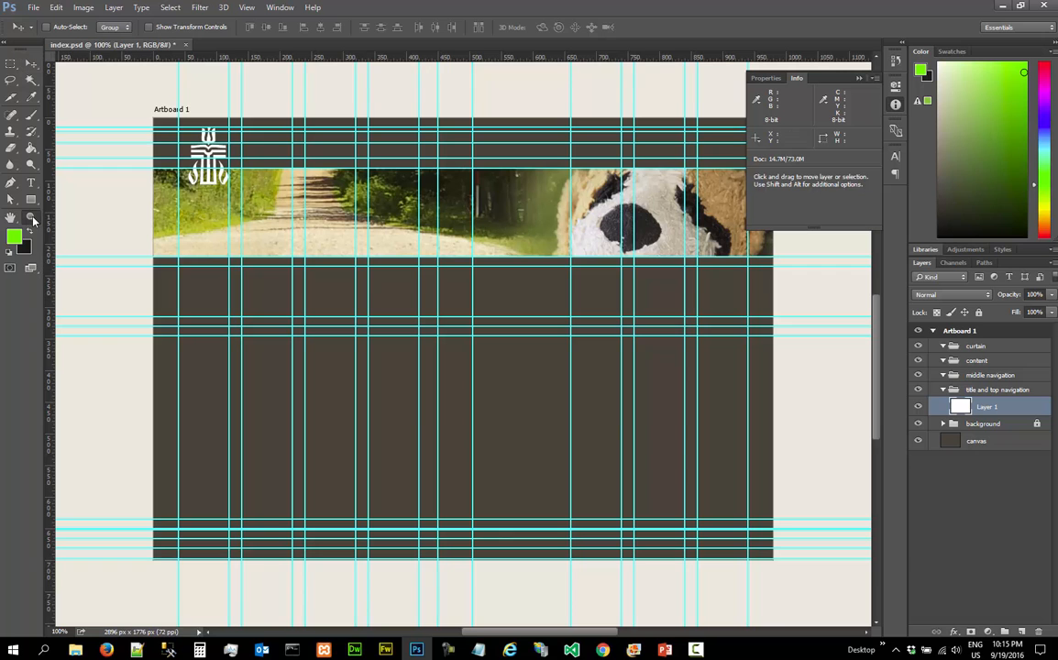
pyautogui.click(232, 169)
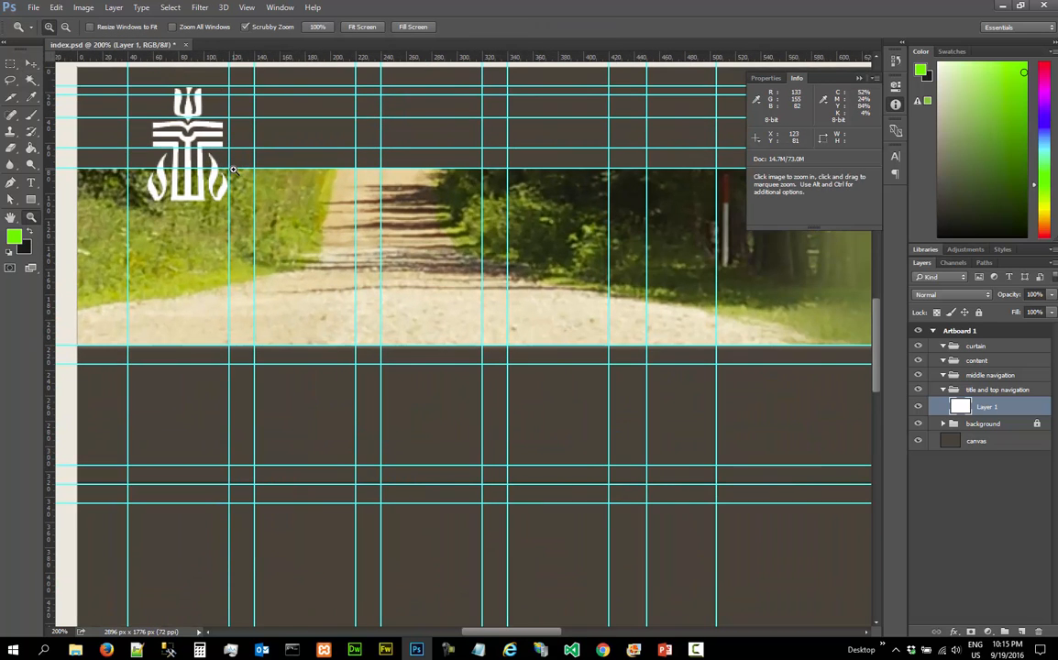
pyautogui.click(233, 170)
pyautogui.scroll(3, 235, 172)
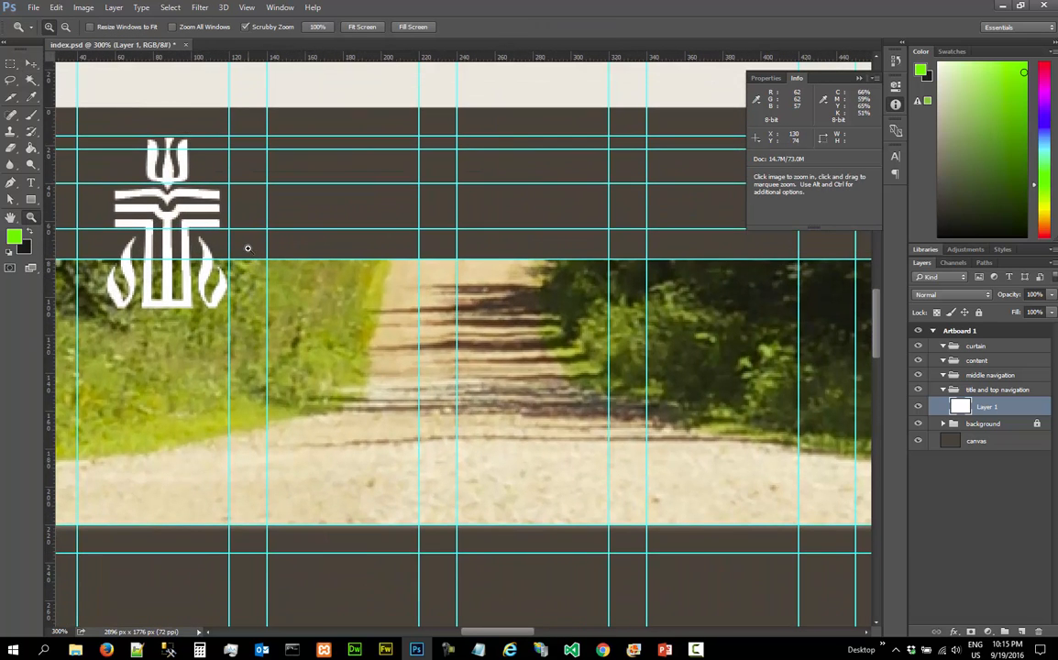
pyautogui.scroll(1, 248, 249)
pyautogui.moveTo(494, 632); pyautogui.dragTo(484, 639)
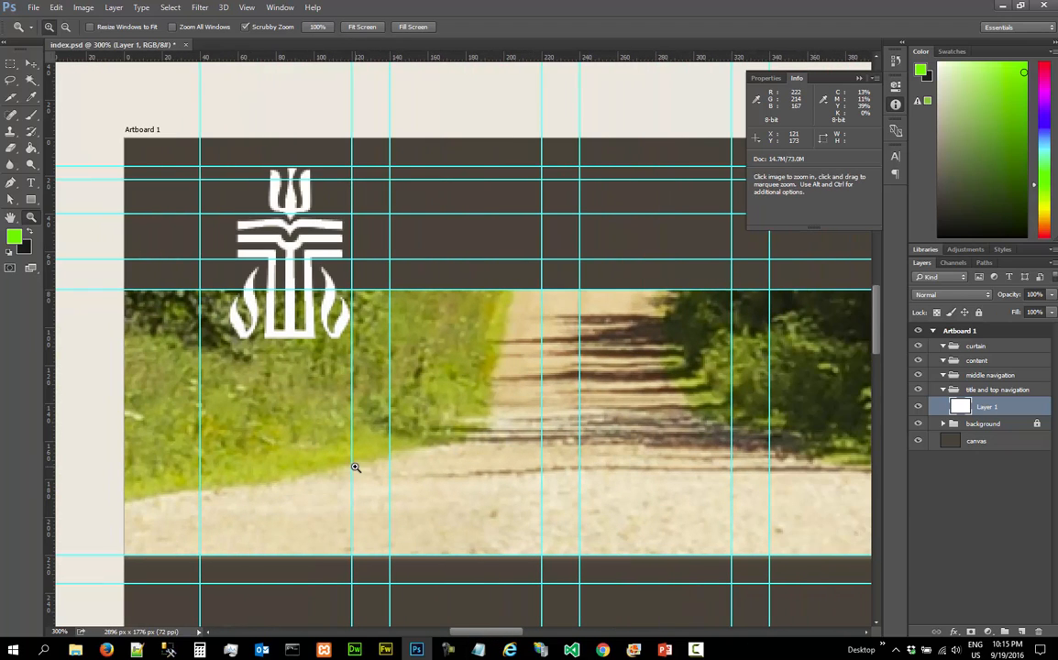
# Check the resizing reminder in Notepad about keeping the aspect ratio, and return to Photoshop
pyautogui.click(478, 650)
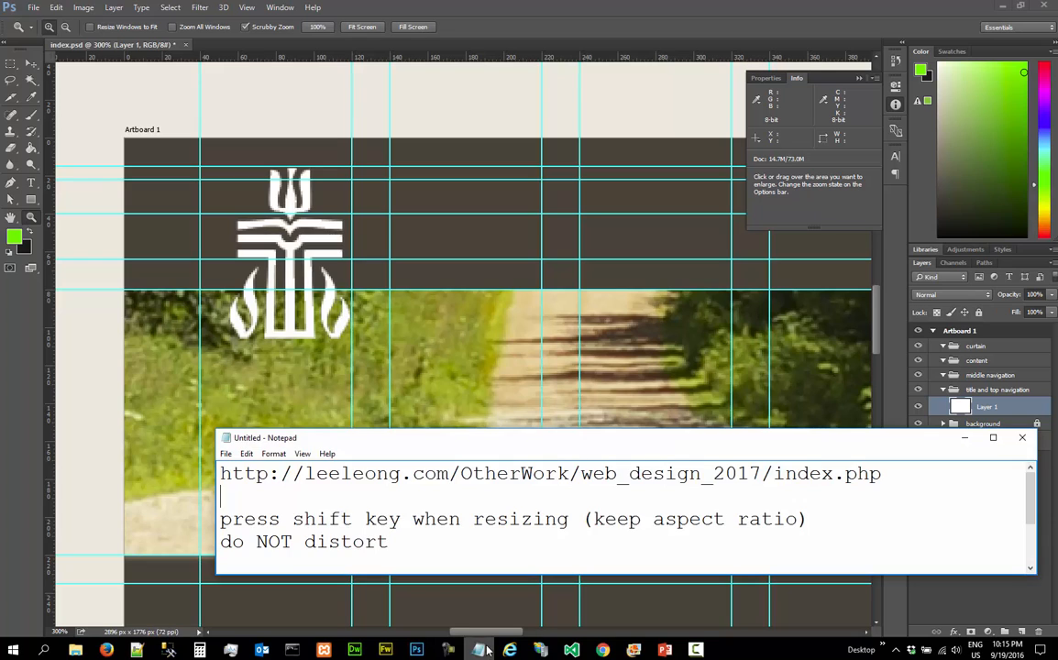
pyautogui.moveTo(294, 519); pyautogui.dragTo(352, 519)
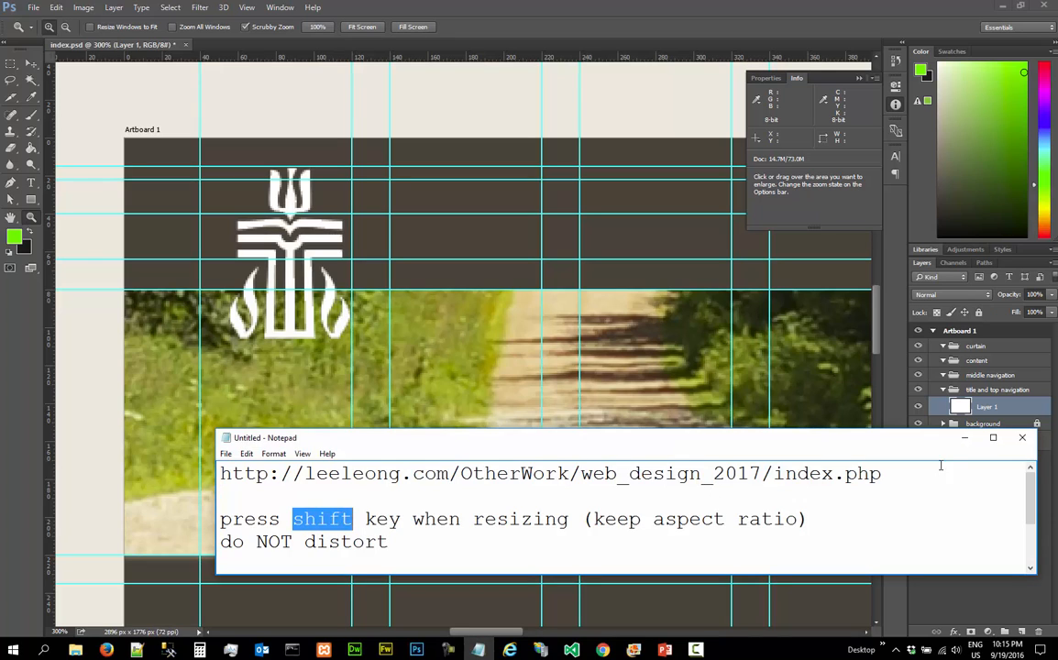
pyautogui.click(868, 398)
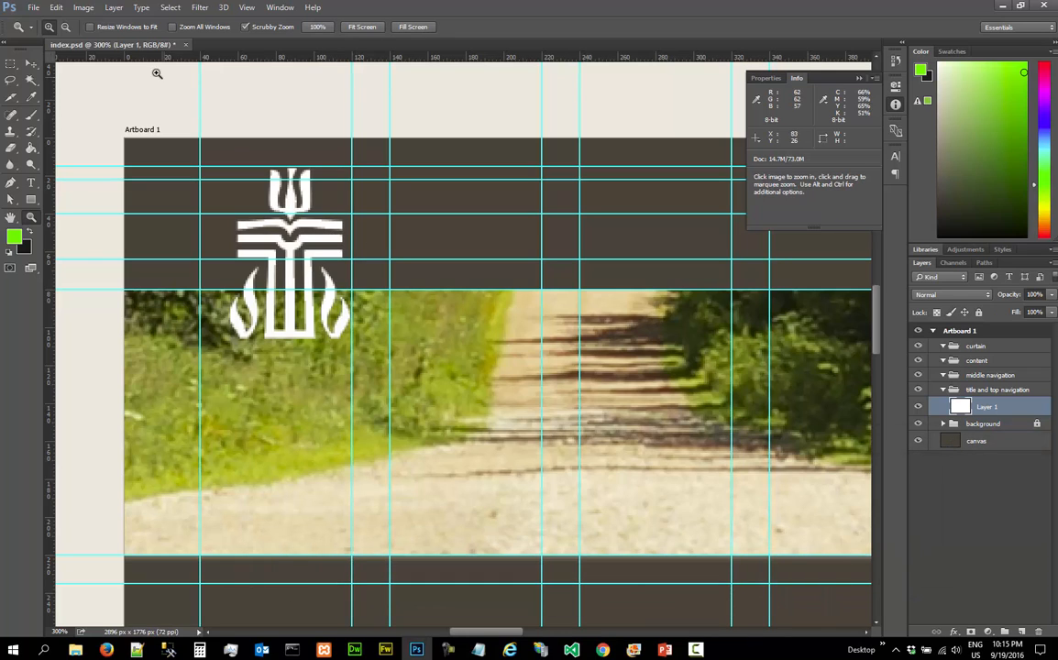
# Rename the pasted logo's layer as "prebyterian logo"
pyautogui.doubleClick(994, 409)
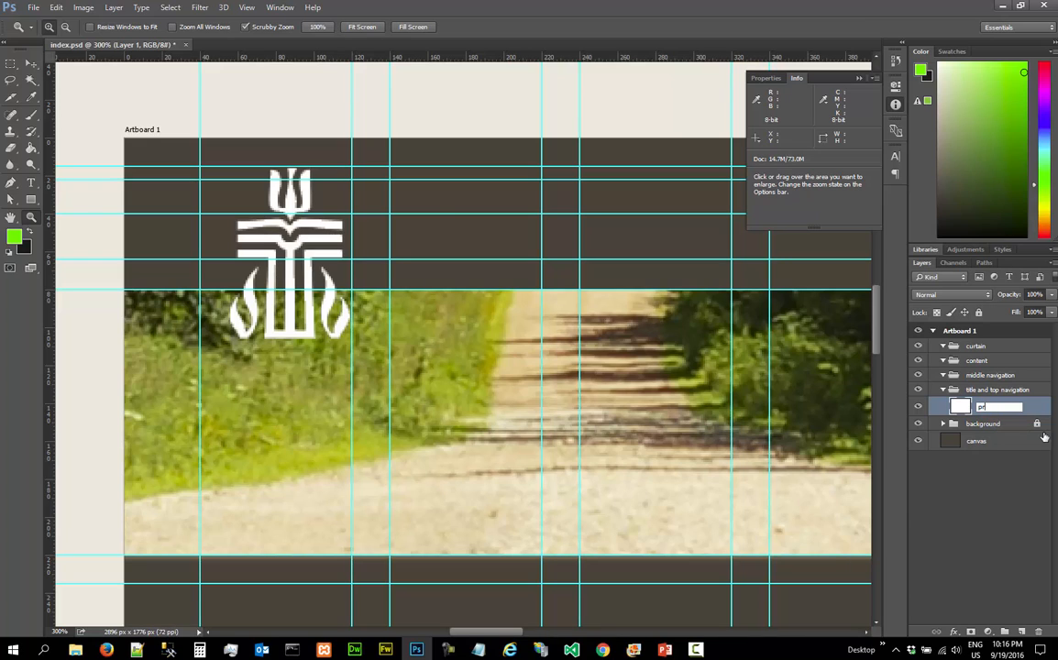
pyautogui.write('prebyterian logo')
pyautogui.press('Return')
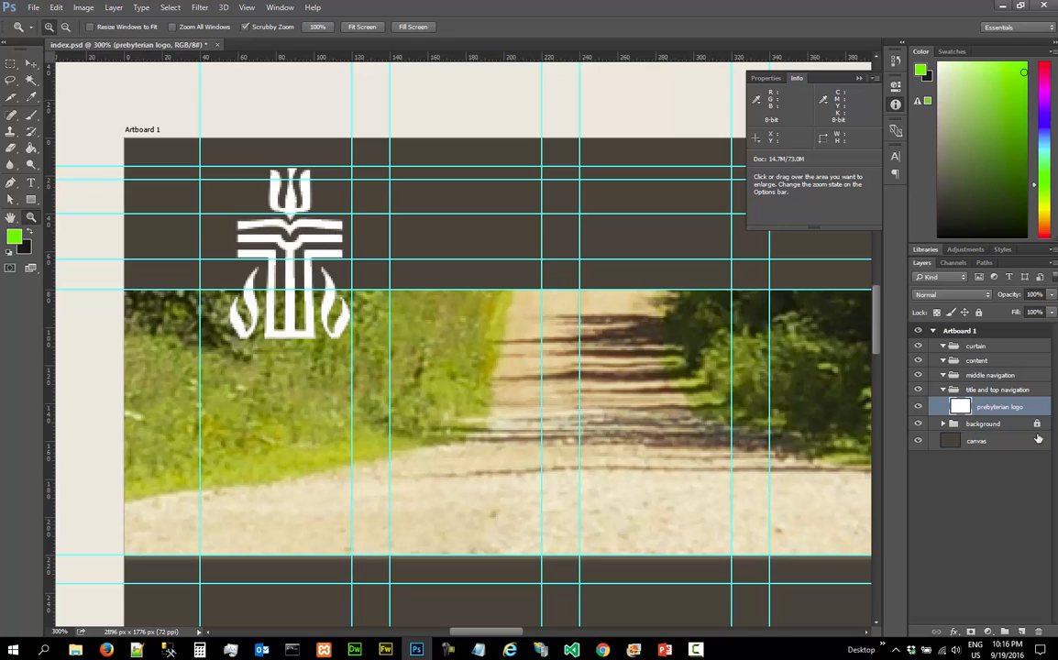
# Scale the logo down proportionally to about 32 × 44 px with Free Transform and move it beside the 40 px vertical guide
pyautogui.click(56, 8)
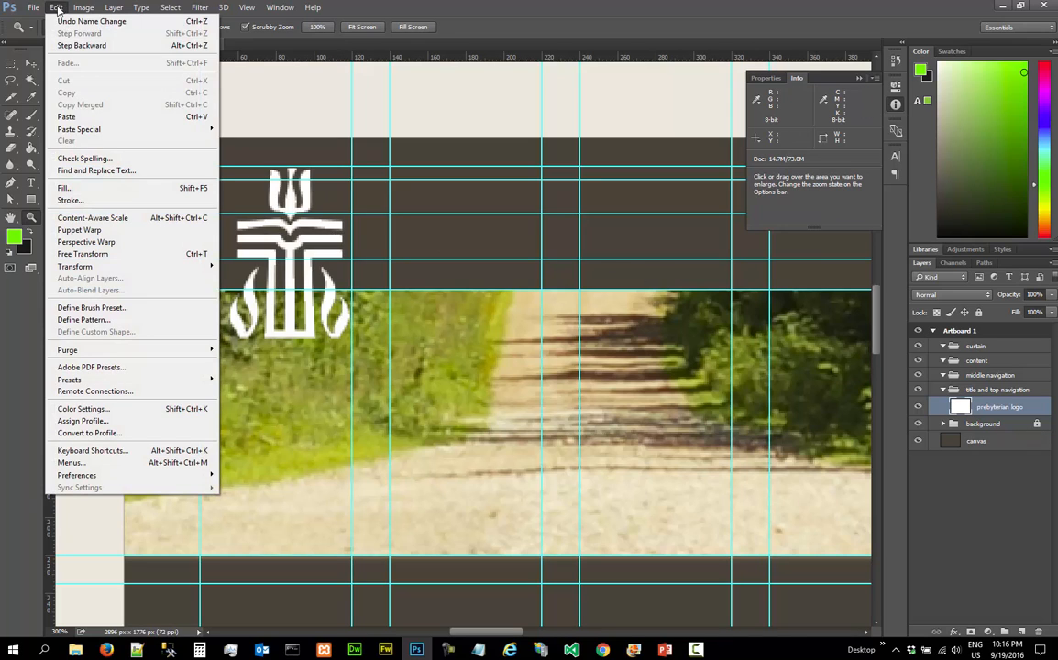
pyautogui.click(110, 254)
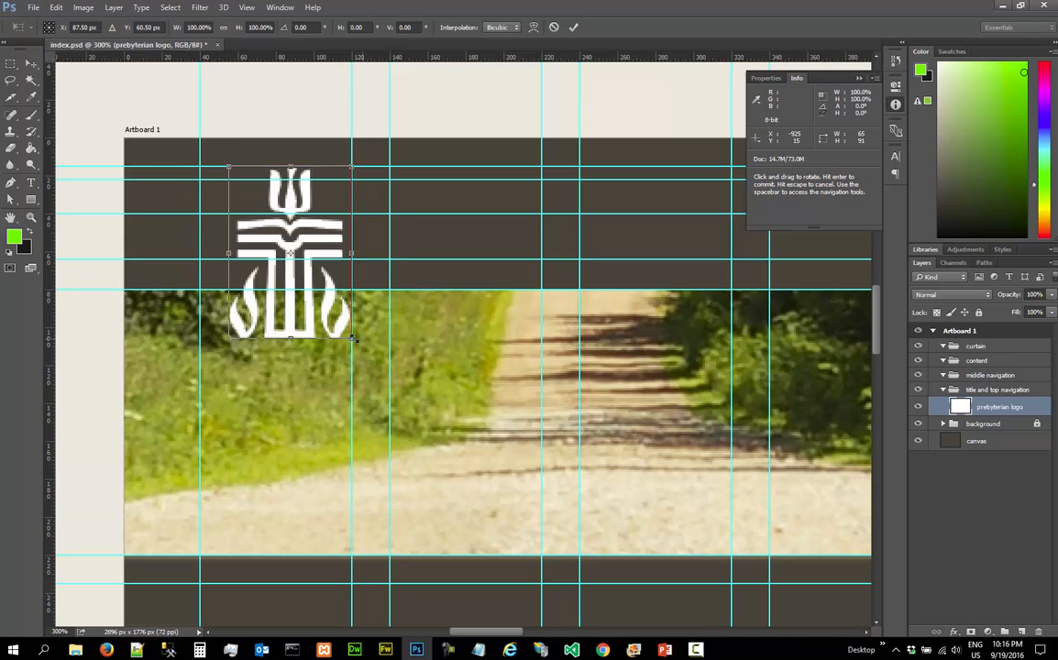
pyautogui.moveTo(350, 338); pyautogui.dragTo(267, 265)
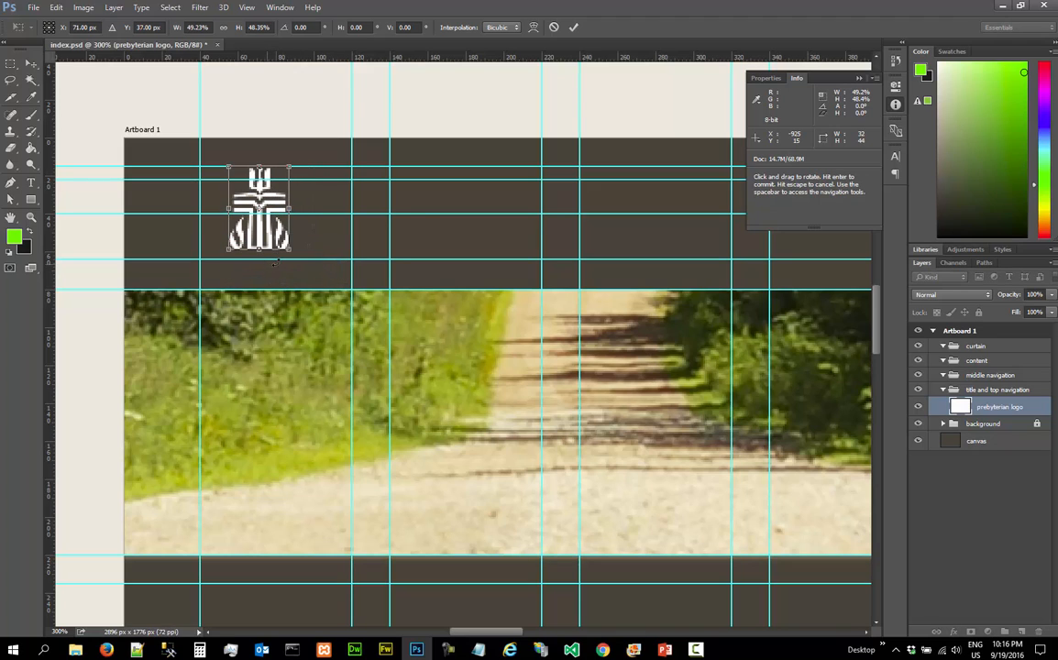
pyautogui.press('Return')
pyautogui.click(38, 68)
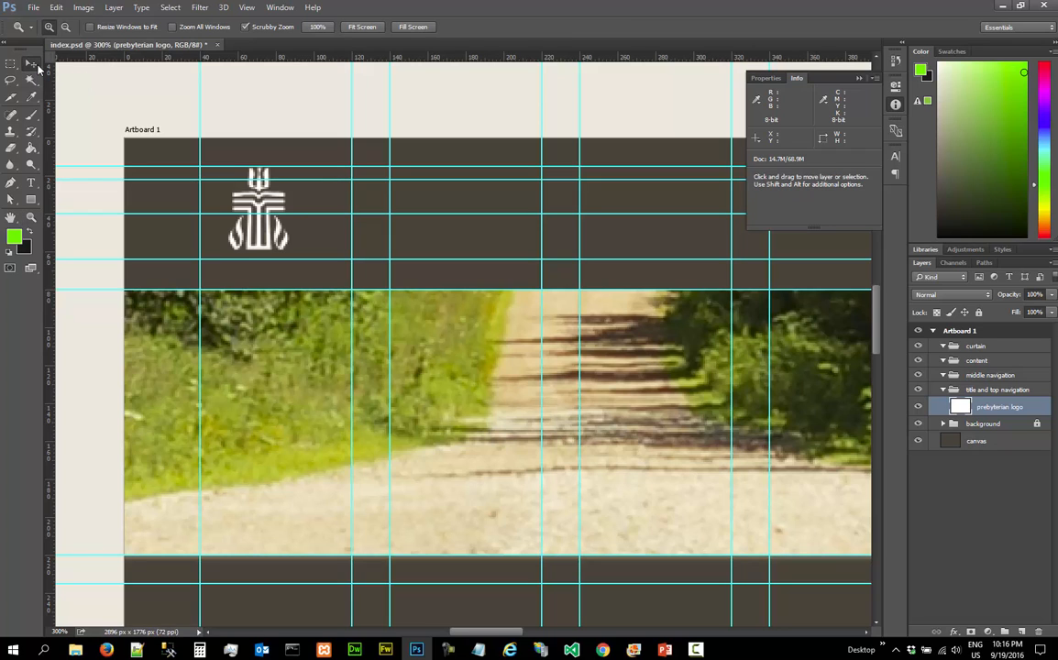
pyautogui.moveTo(263, 204); pyautogui.dragTo(242, 205)
# Scale the logo down slightly more with Free Transform, to about 30 × 41 px
pyautogui.click(55, 8)
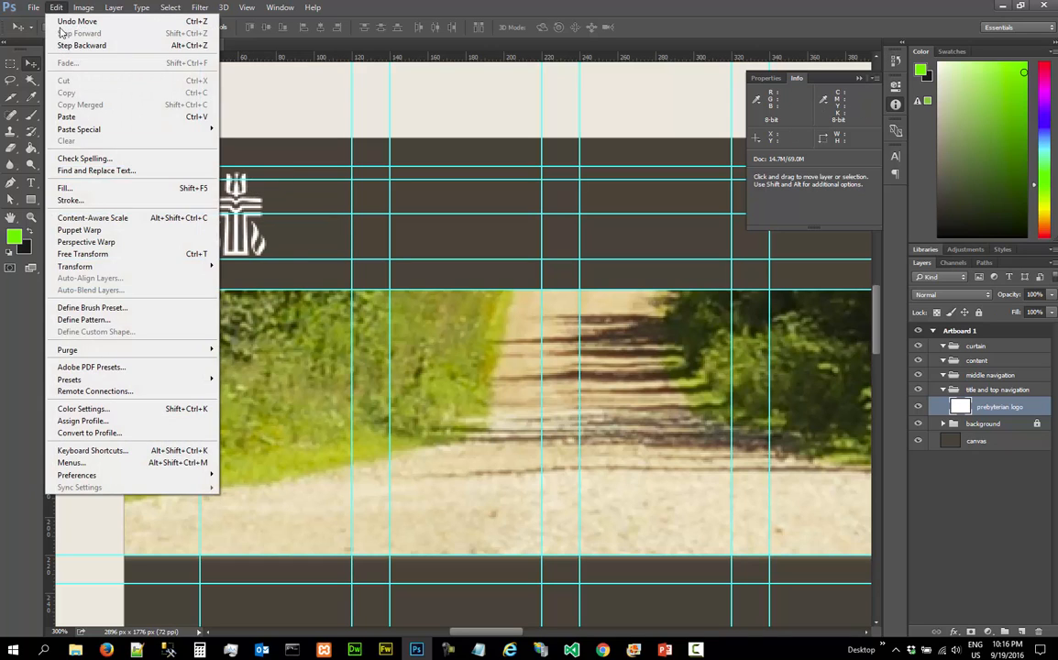
pyautogui.click(123, 256)
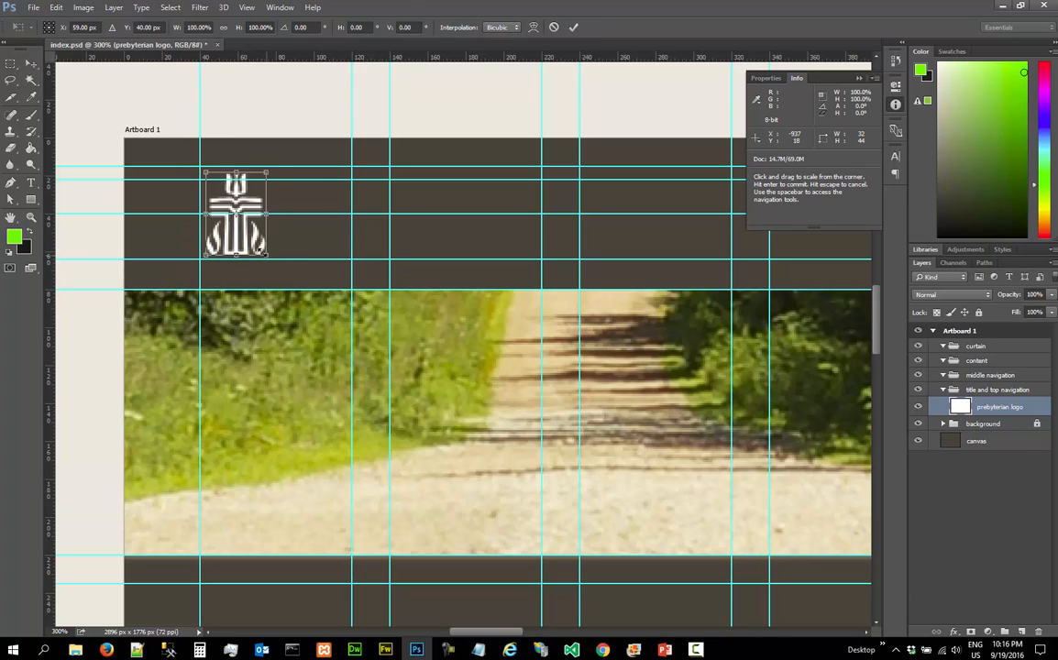
pyautogui.moveTo(261, 249); pyautogui.dragTo(262, 251)
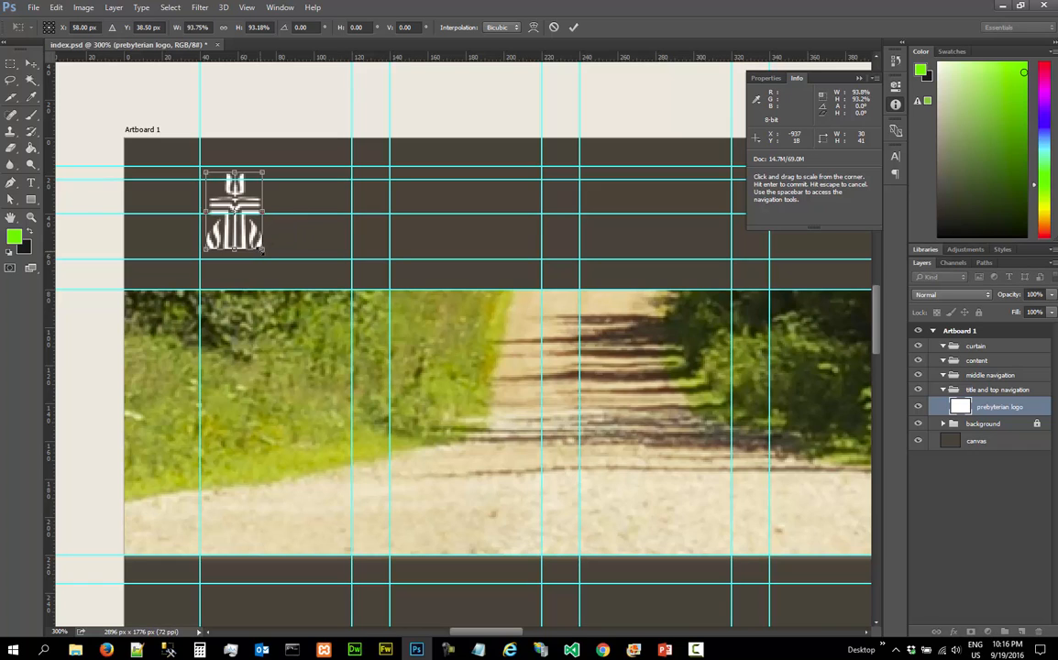
pyautogui.press('Return')
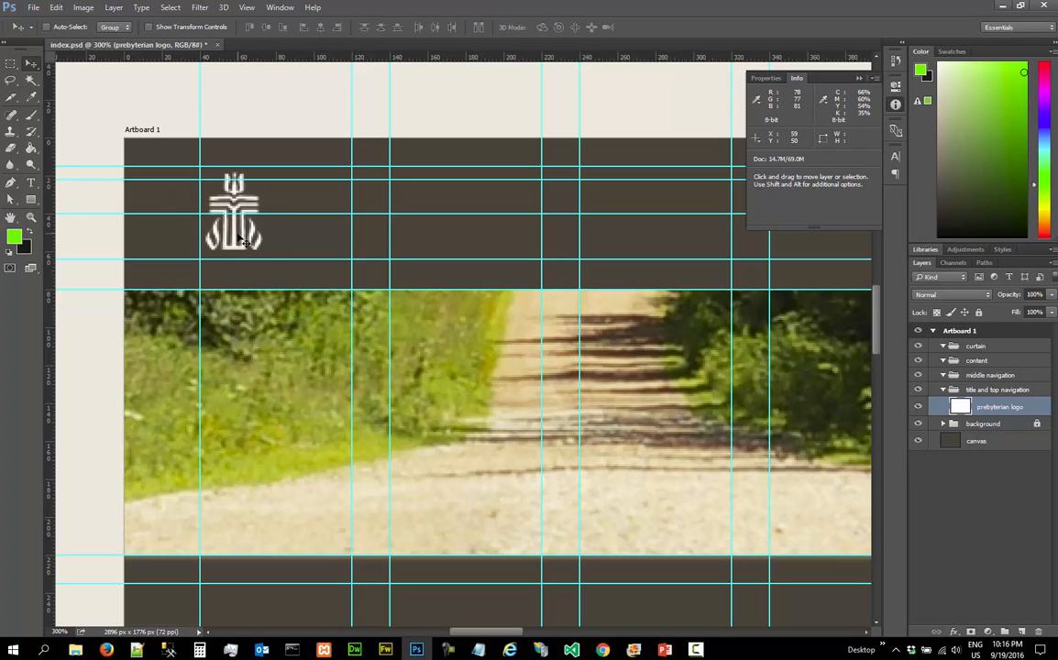
# Reposition the logo just right of the 40 px vertical guide, with its top slightly below the 15 px horizontal guide
pyautogui.moveTo(238, 238); pyautogui.dragTo(241, 238)
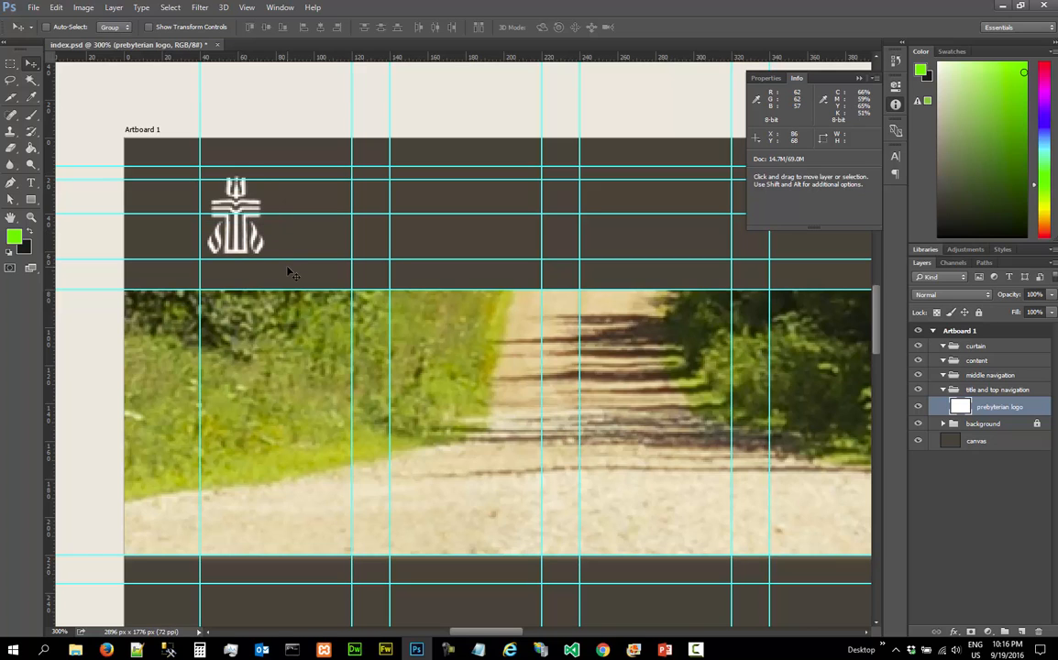
pyautogui.press('Up')
pyautogui.press('Up')
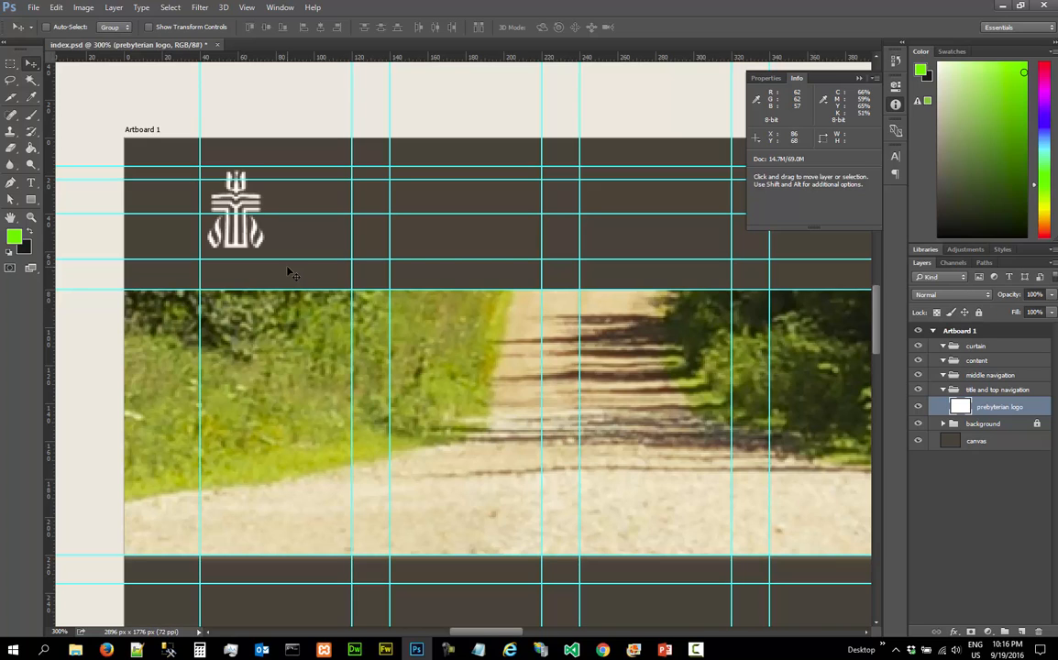
pyautogui.press('Left')
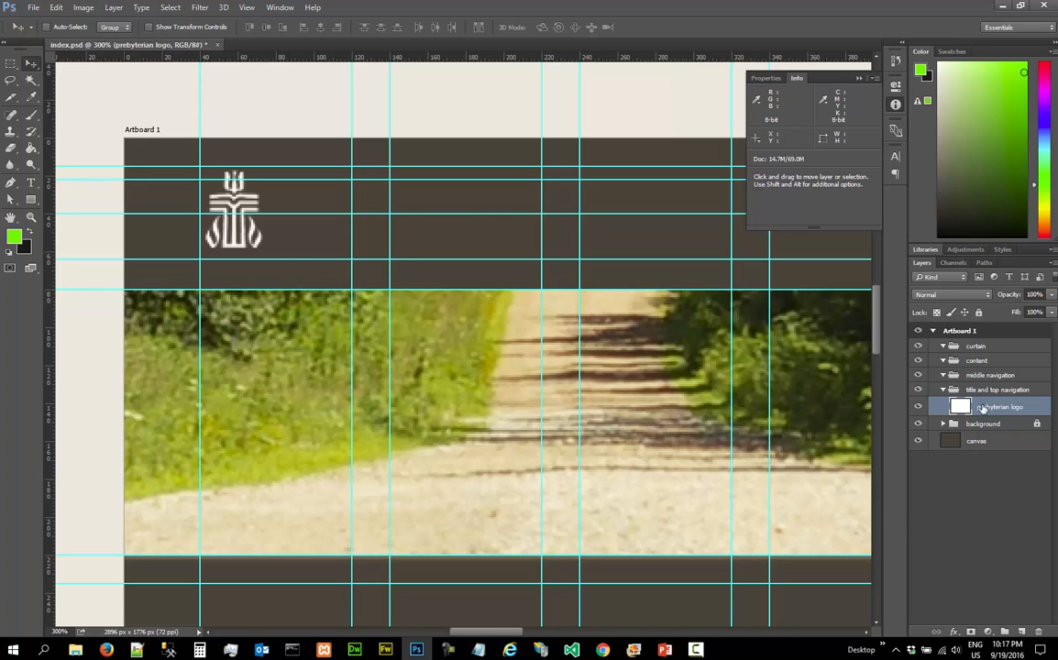
# Add a drop shadow to the logo layer with 65% opacity, a 135° angle, Use Global Light off and a 3 px size
pyautogui.click(951, 633)
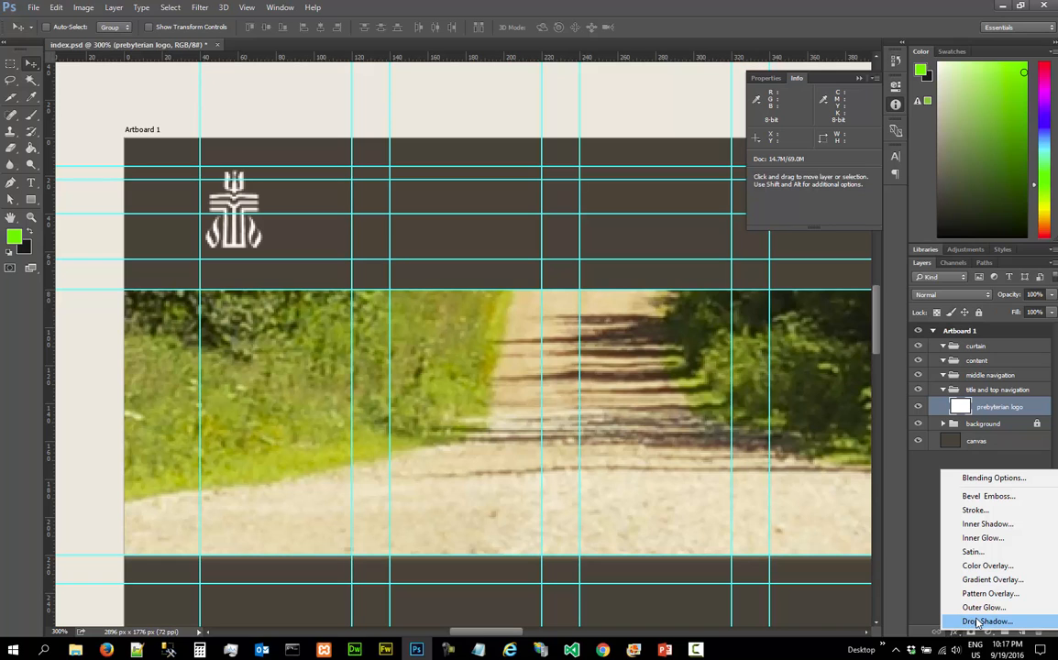
pyautogui.click(976, 622)
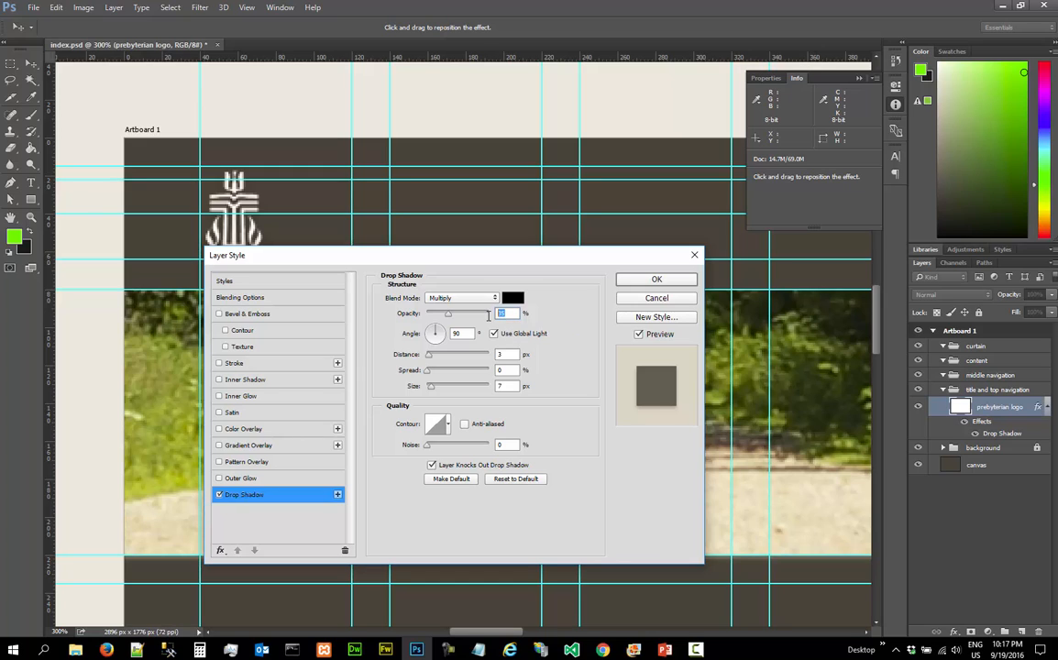
pyautogui.write('65')
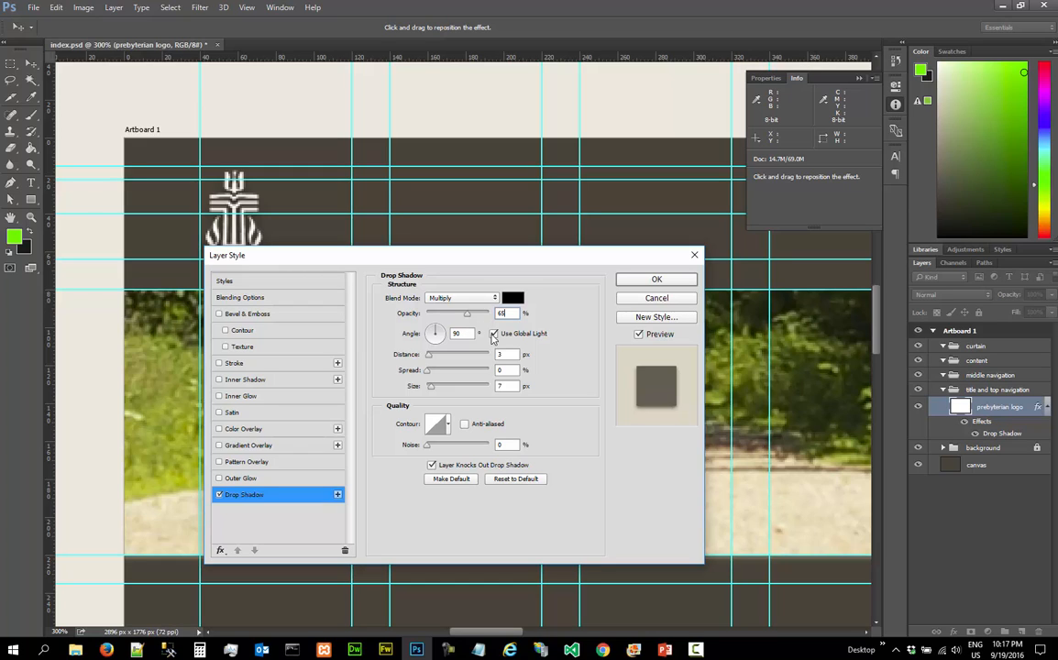
pyautogui.click(494, 335)
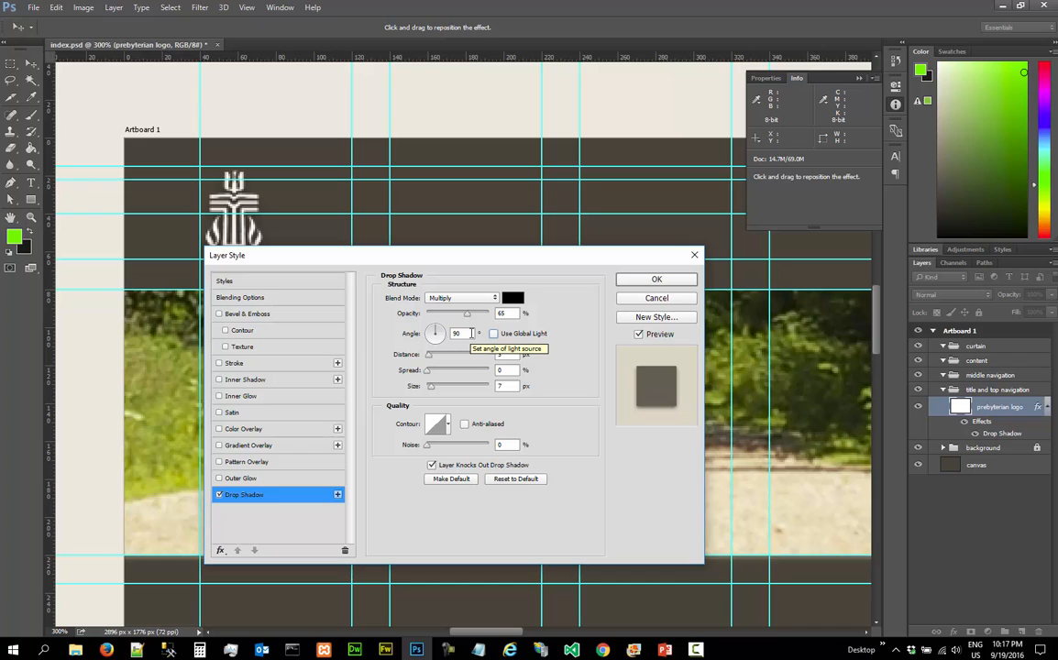
pyautogui.doubleClick(471, 332)
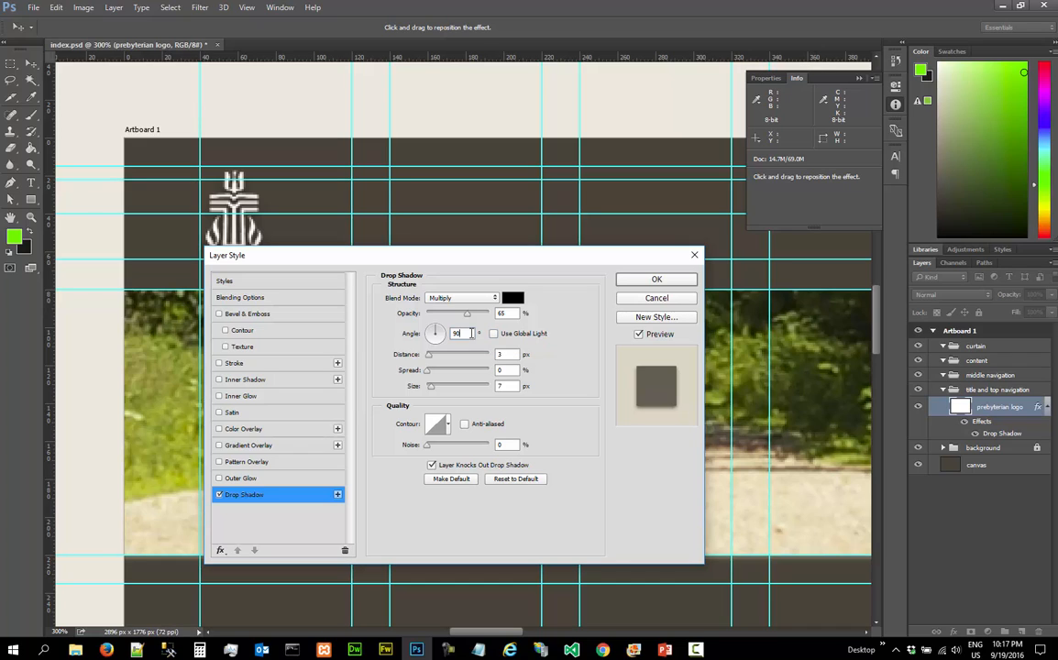
pyautogui.write('135')
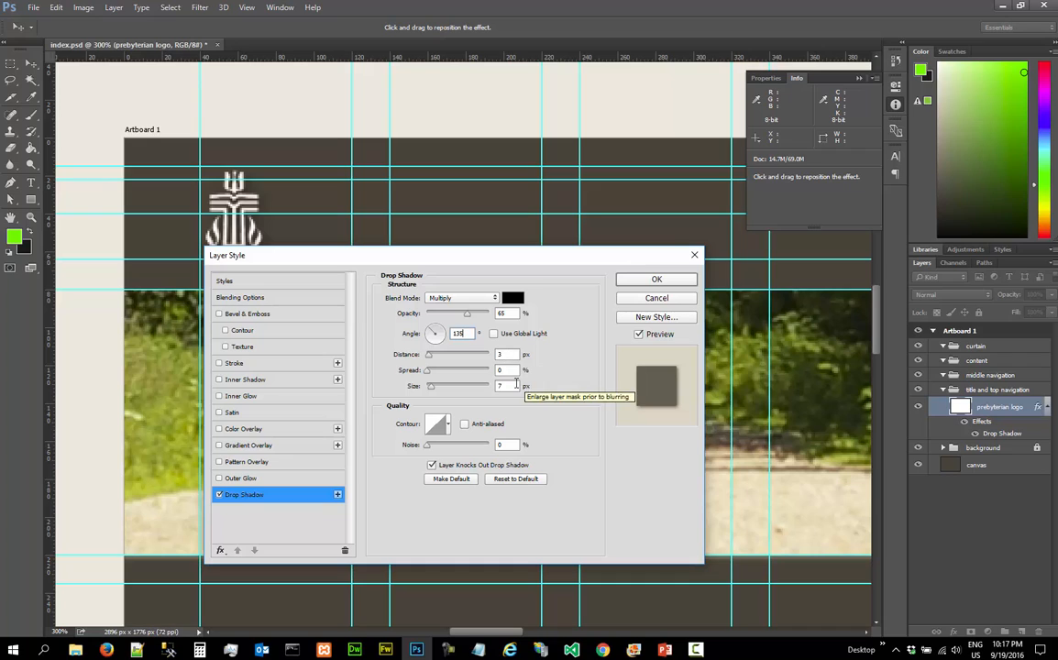
pyautogui.moveTo(514, 384); pyautogui.dragTo(484, 384)
pyautogui.write('3')
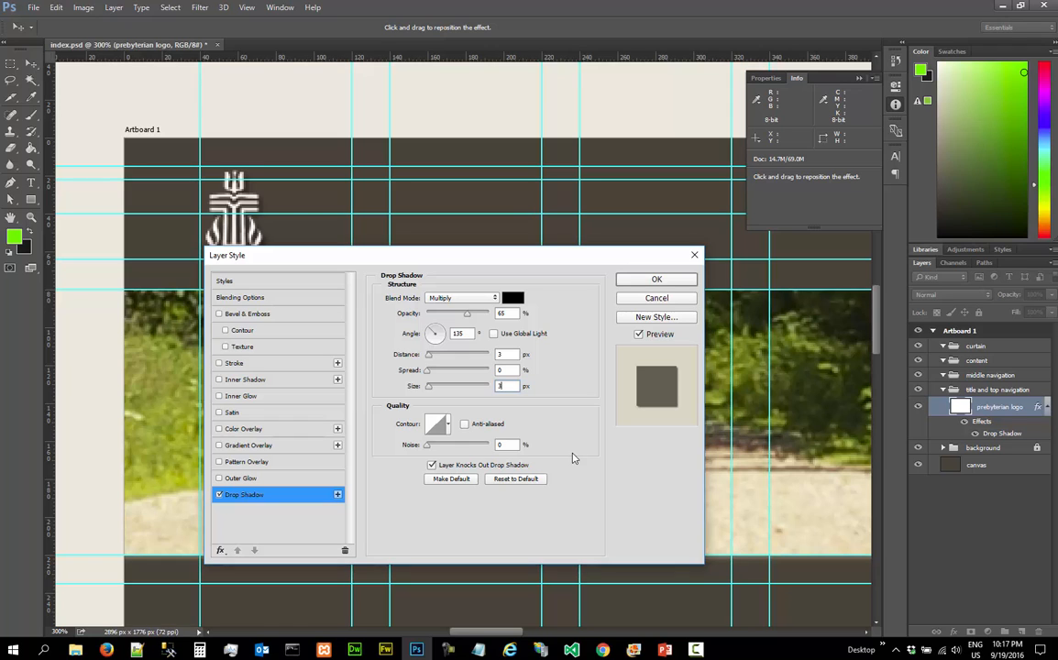
pyautogui.click(656, 279)
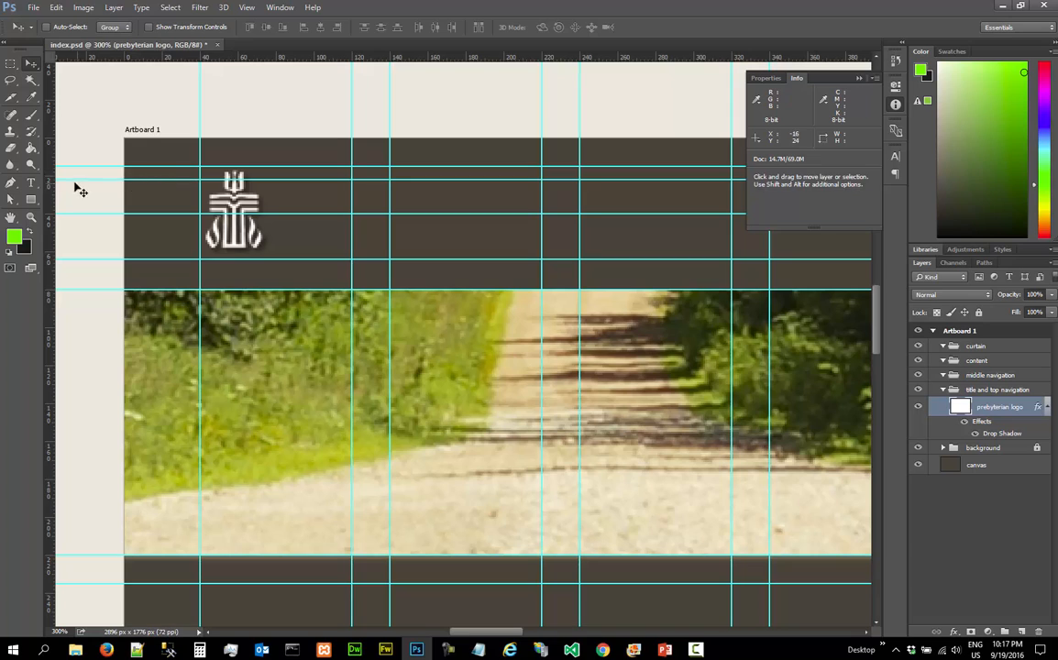
# Start a horizontal text beside the logo in Lucida Sans Demibold Roman and enter "fir"
pyautogui.click(33, 182)
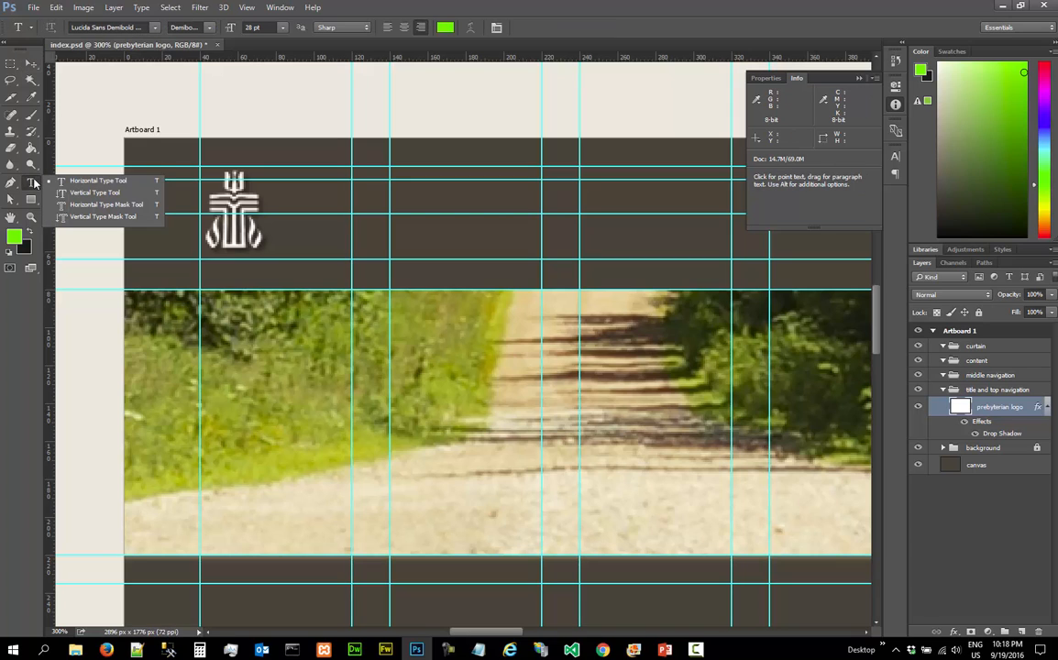
pyautogui.click(91, 181)
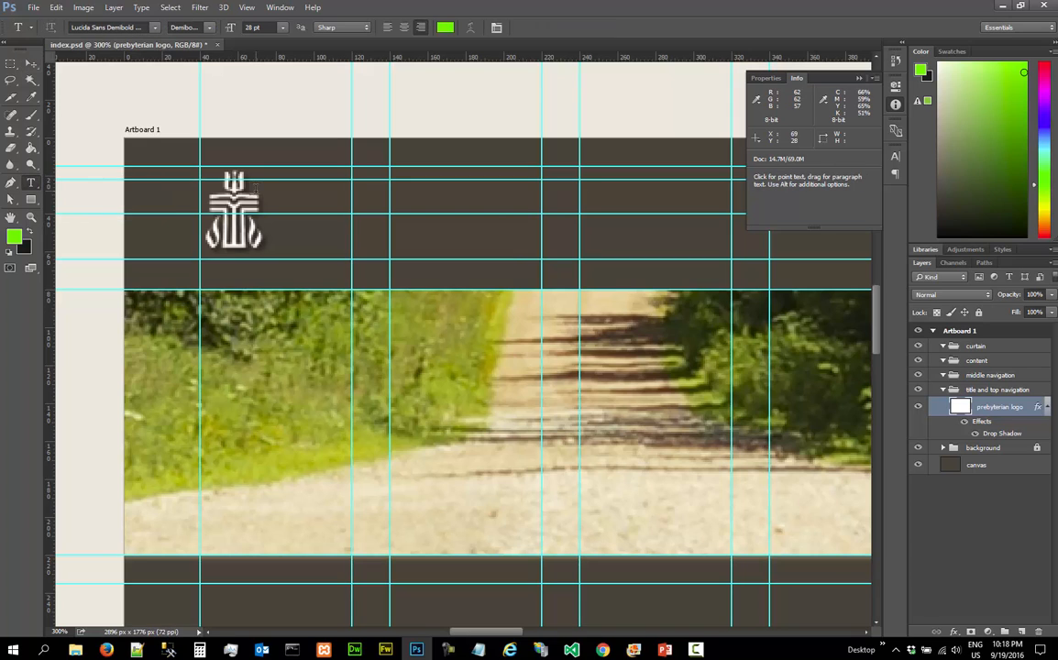
pyautogui.click(298, 189)
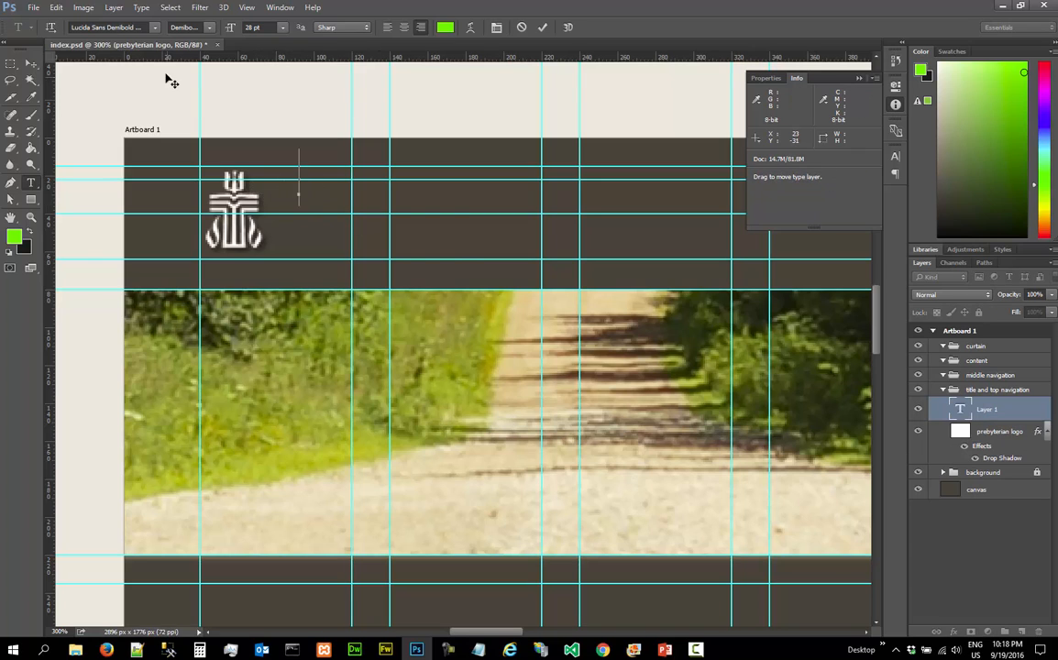
pyautogui.click(155, 27)
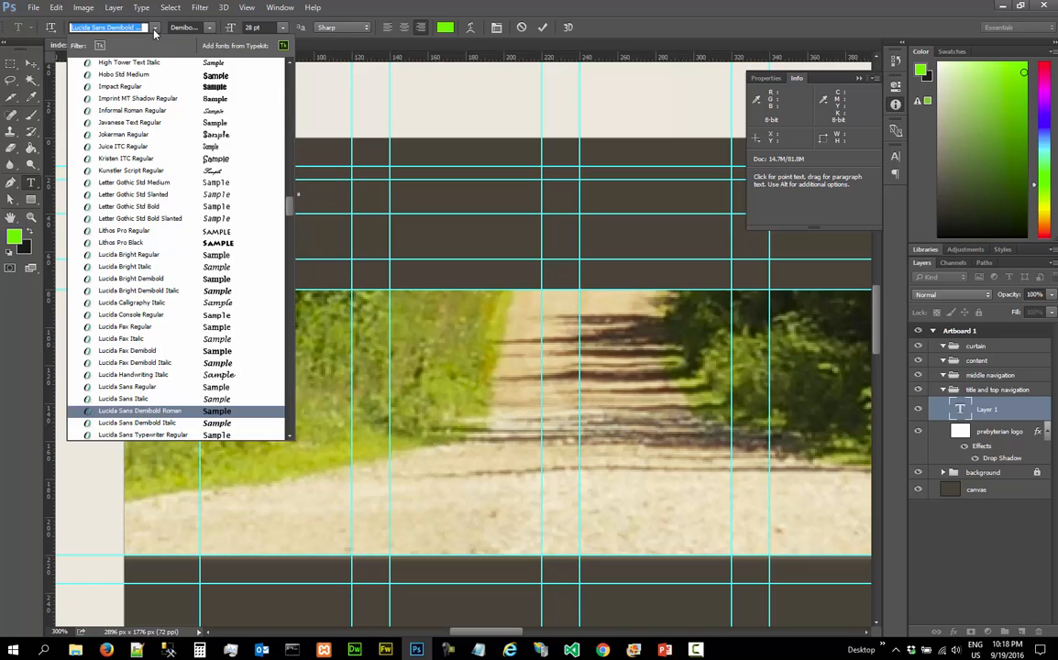
pyautogui.click(181, 417)
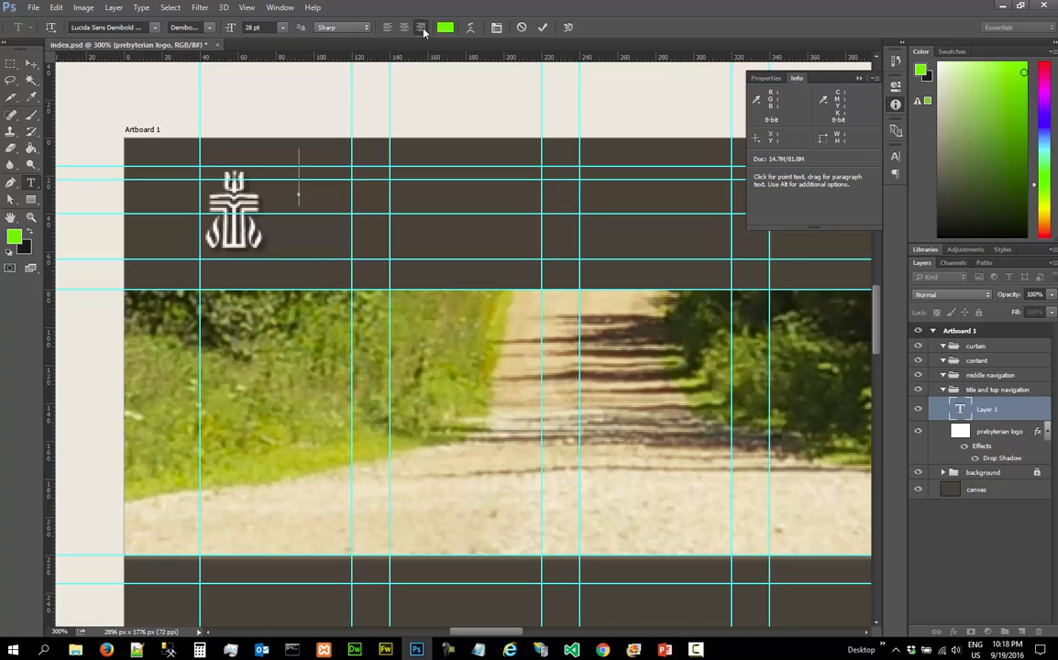
pyautogui.write('fir')
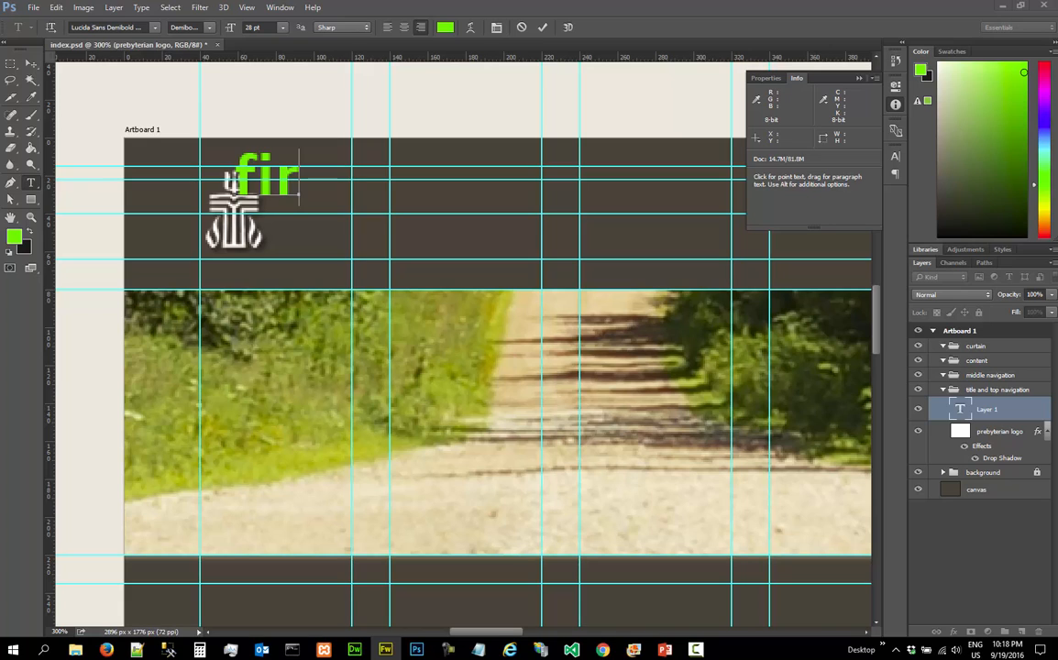
# Enter ECECEC as the new foreground color and copy the hex code
pyautogui.click(13, 238)
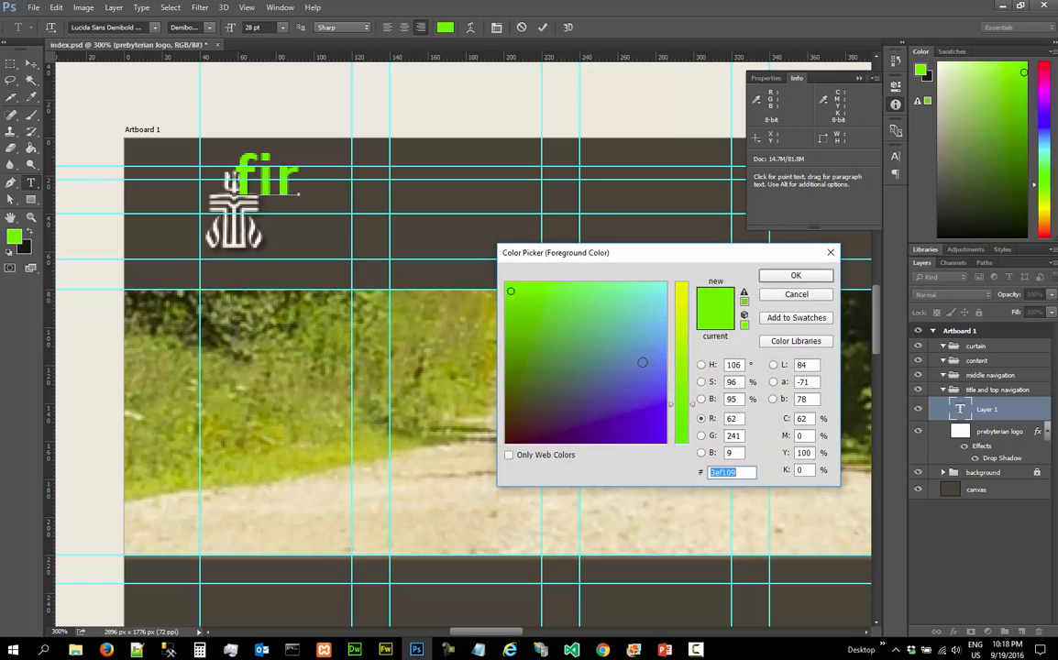
pyautogui.write('ECECEC')
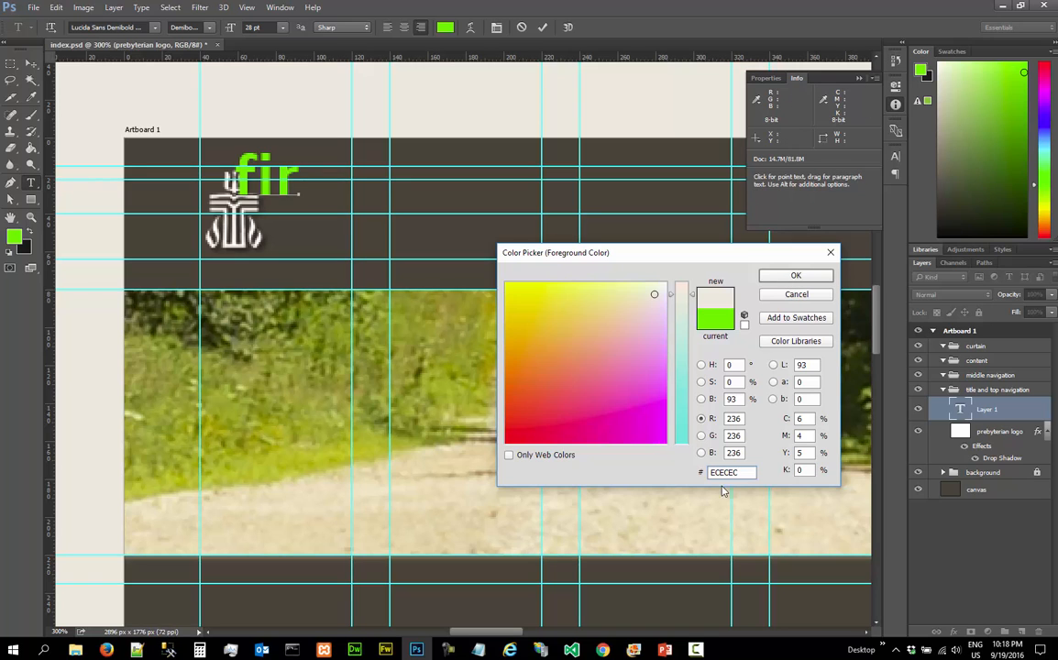
pyautogui.moveTo(747, 473); pyautogui.dragTo(671, 467)
pyautogui.hotkey('ctrl', 'c')
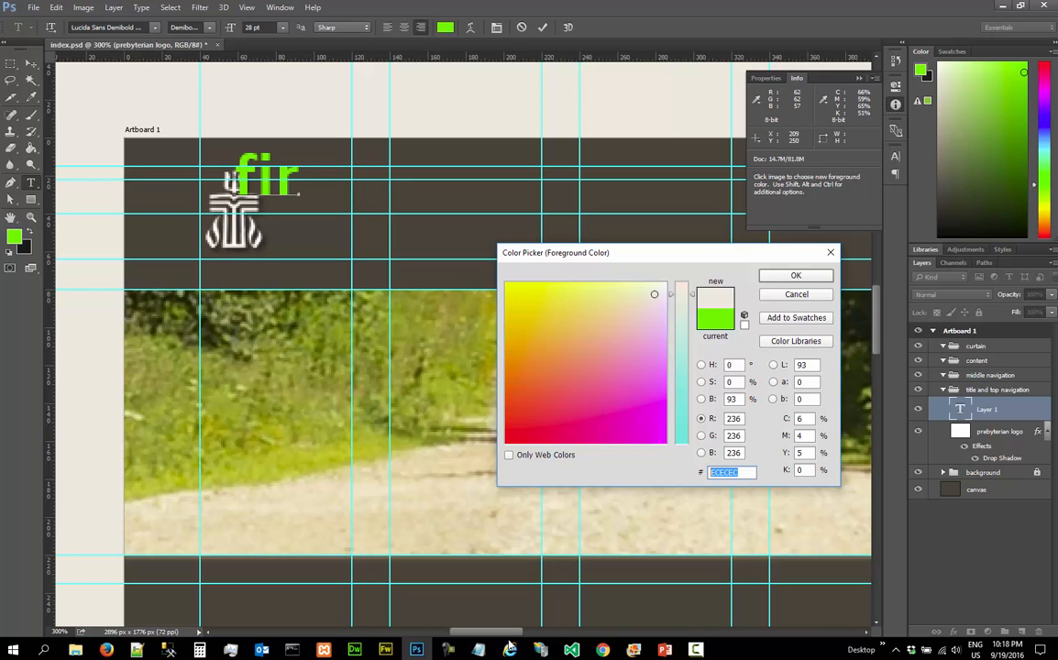
# Record the copied hex code in Notepad below the "do NOT distort" line, and return to Photoshop to accept the color
pyautogui.click(478, 649)
pyautogui.click(489, 550)
pyautogui.press('Return')
pyautogui.press('Return')
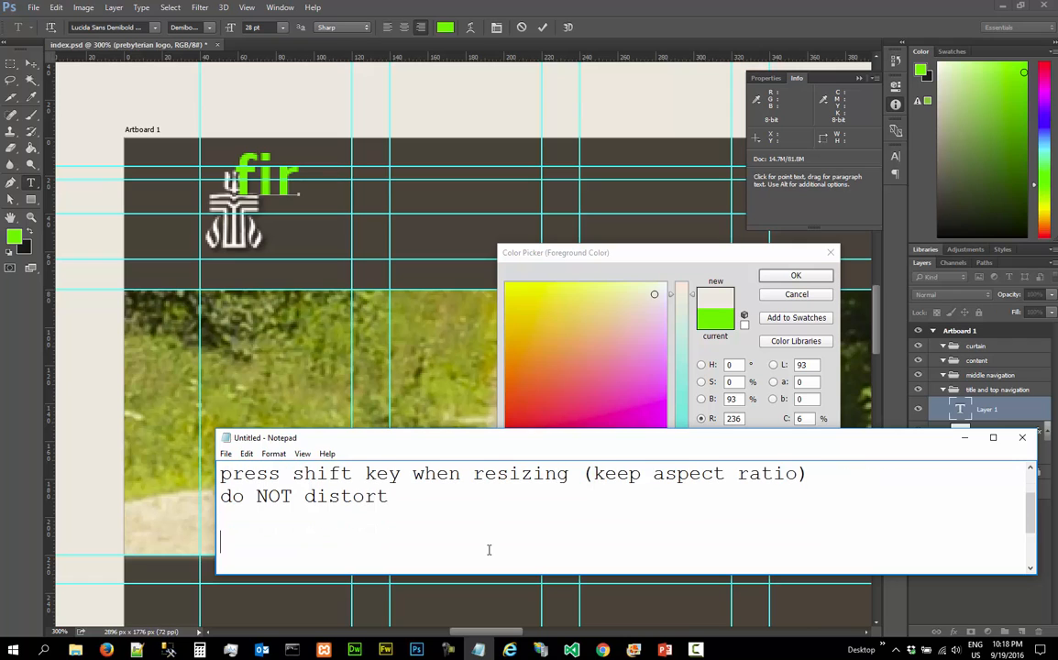
pyautogui.hotkey('ctrl', 'v')
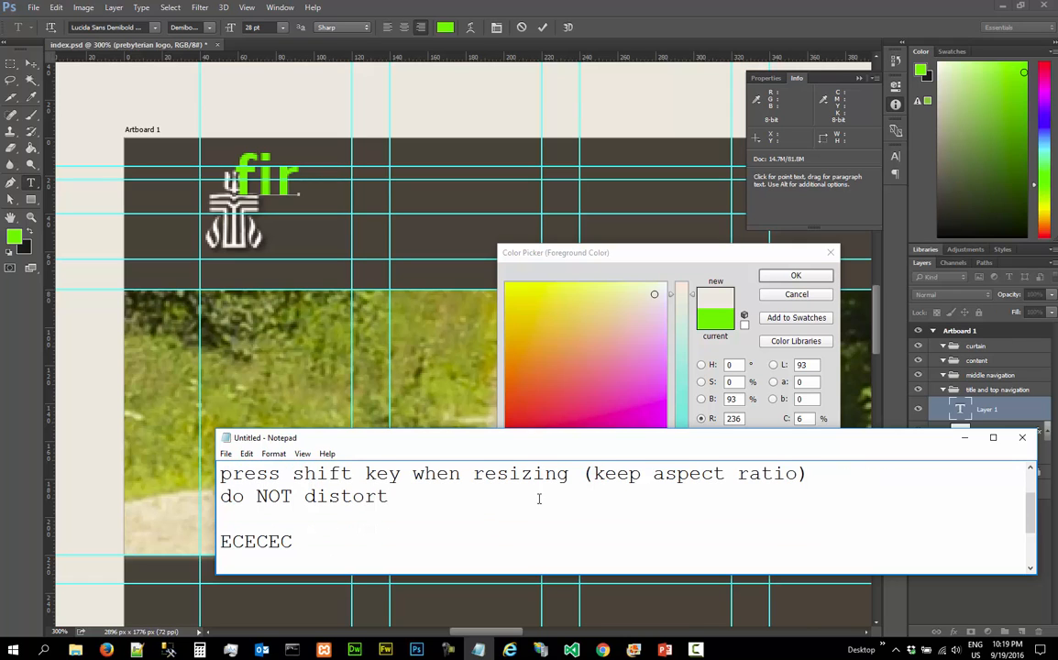
pyautogui.click(661, 254)
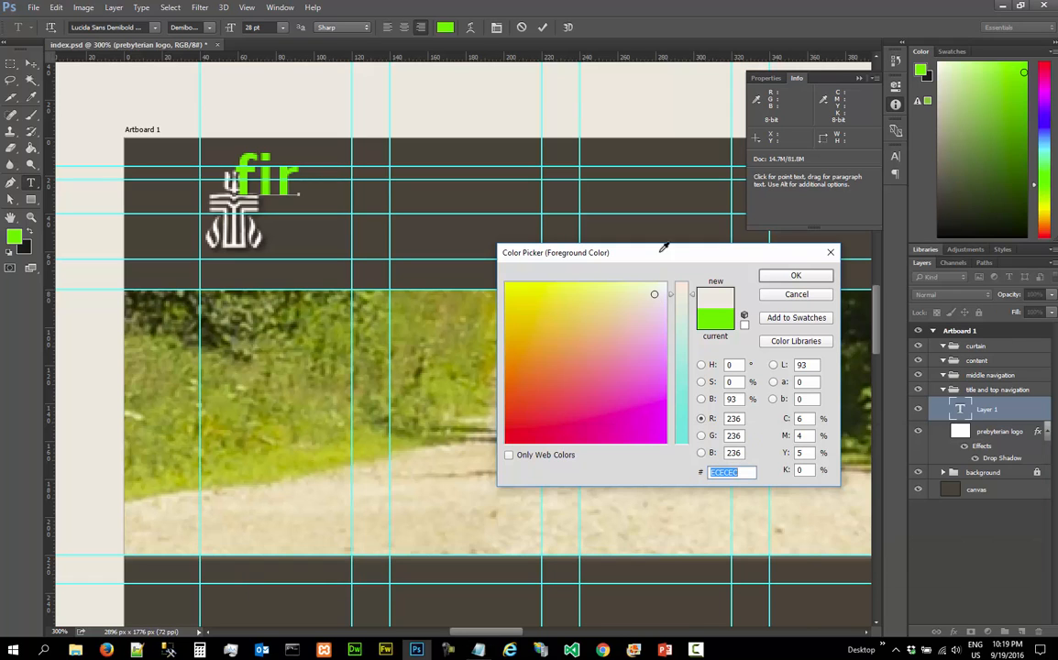
pyautogui.click(795, 275)
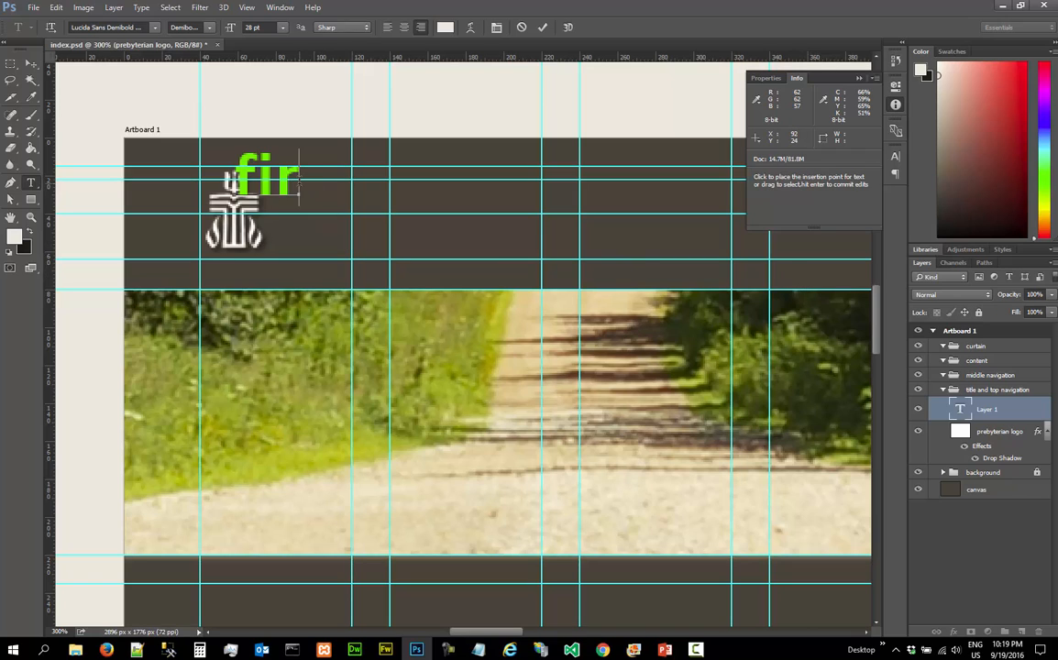
# Recolor the entire "fir" text by pasting the copied ECECEC hex code as its text color
pyautogui.hotkey('shift', 'Left')
pyautogui.hotkey('shift', 'Left')
pyautogui.hotkey('shift', 'Left')
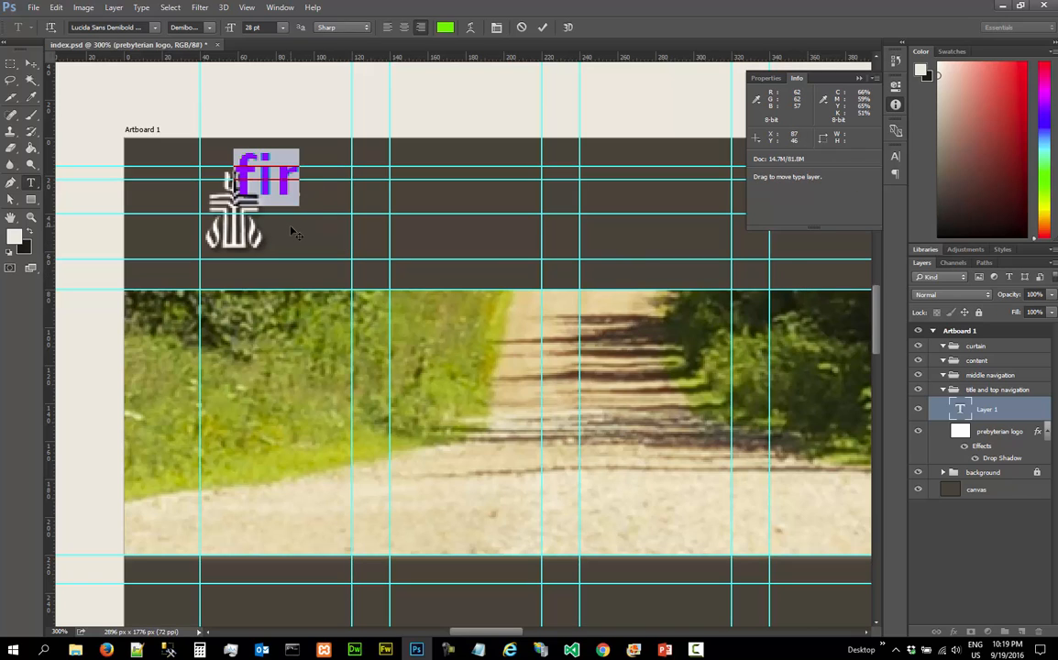
pyautogui.press('Right')
pyautogui.hotkey('shift', 'Left')
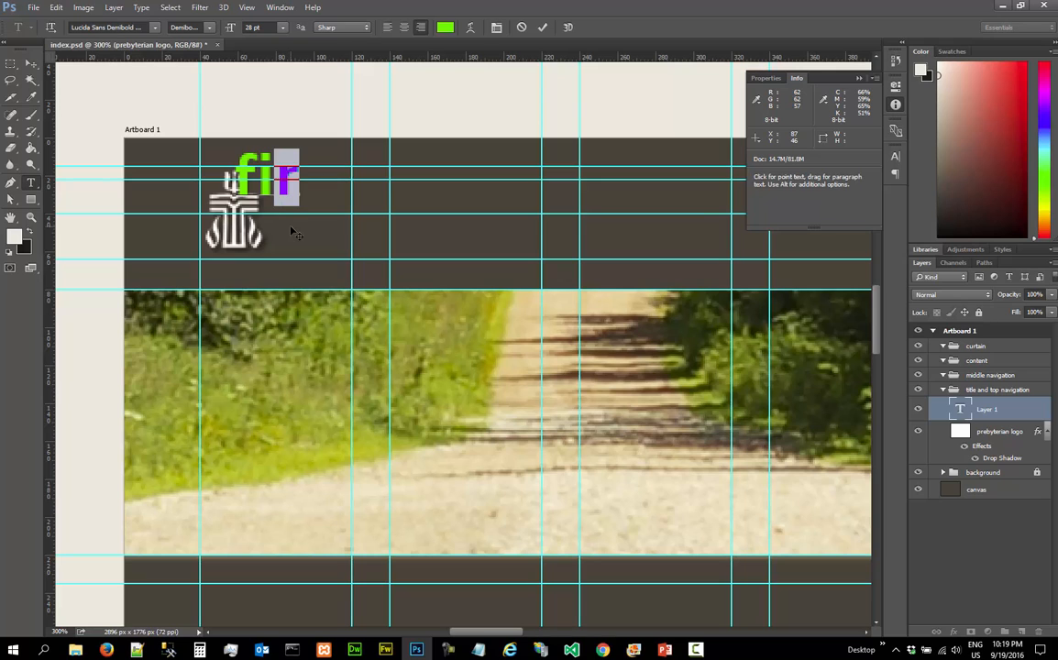
pyautogui.hotkey('shift', 'Left')
pyautogui.hotkey('shift', 'Left')
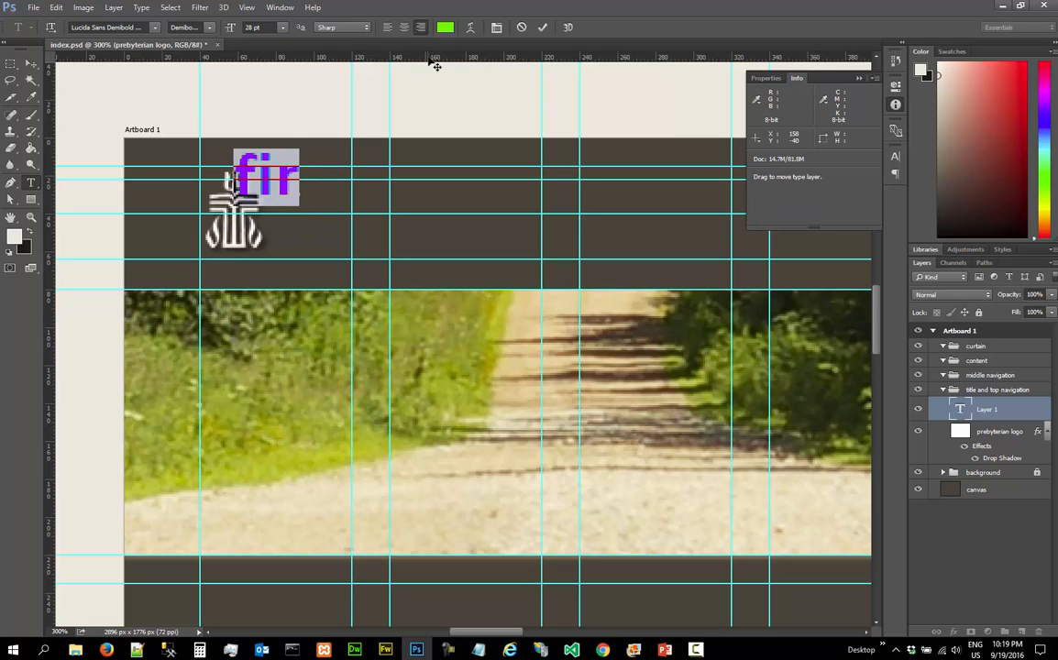
pyautogui.click(445, 26)
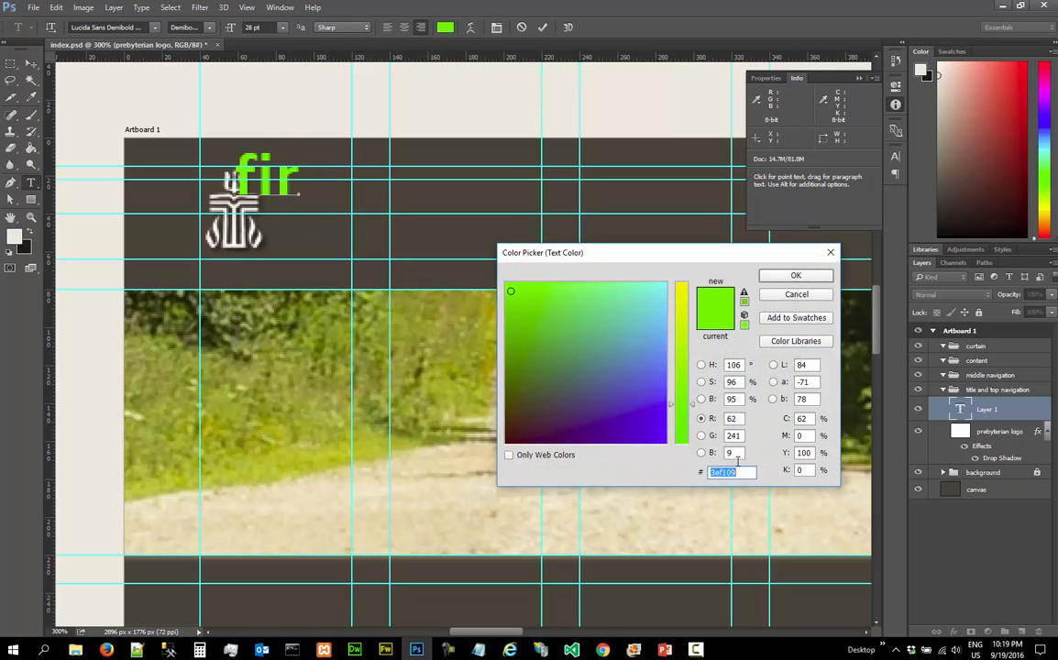
pyautogui.moveTo(749, 472); pyautogui.dragTo(670, 475)
pyautogui.hotkey('ctrl', 'v')
pyautogui.click(793, 277)
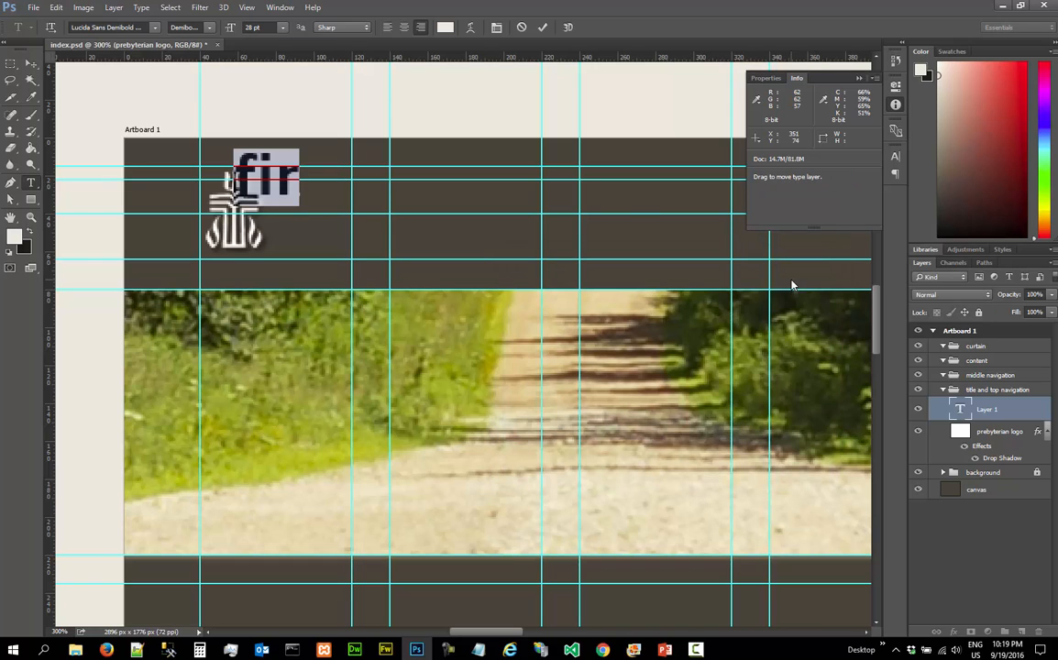
# Extend the text to "first pres" and move it about 148 px right and 10 px down, clear of the logo
pyautogui.click(297, 181)
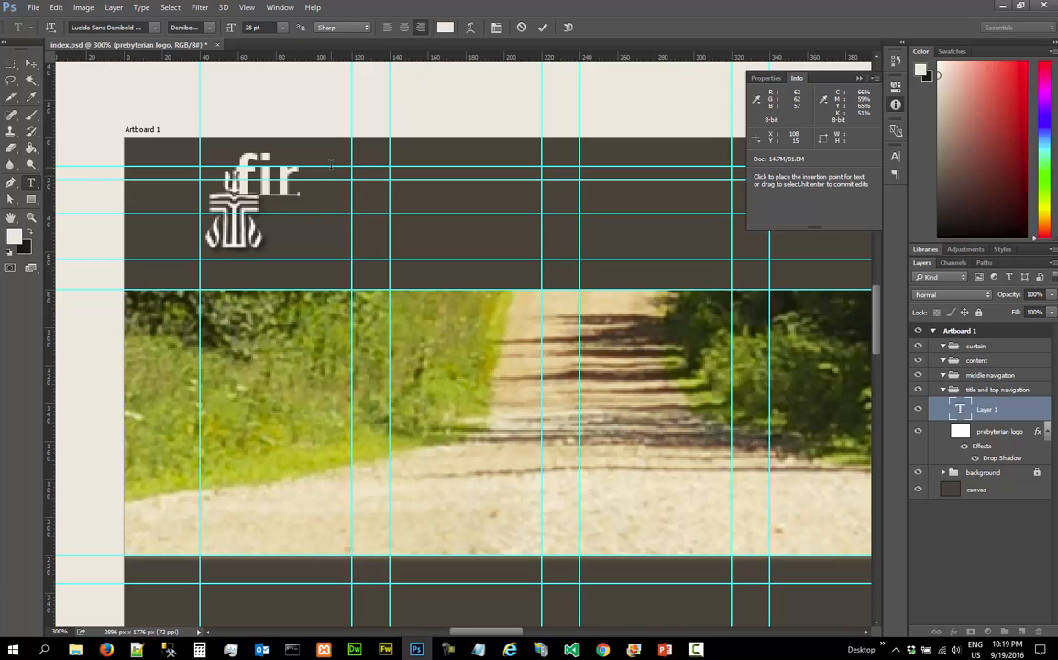
pyautogui.write('st pres')
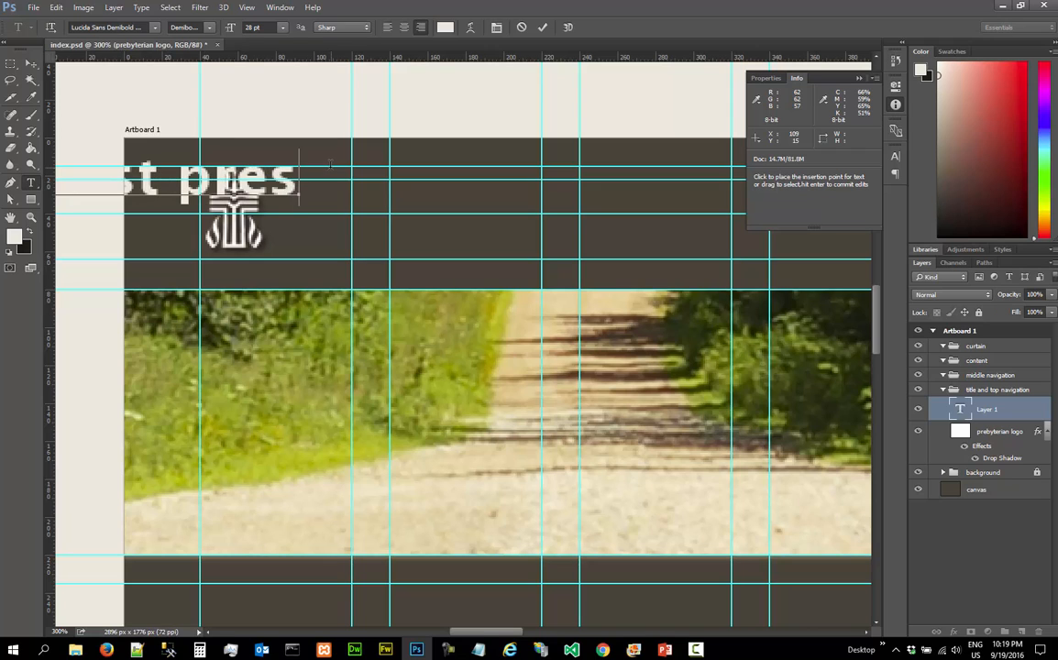
pyautogui.click(31, 63)
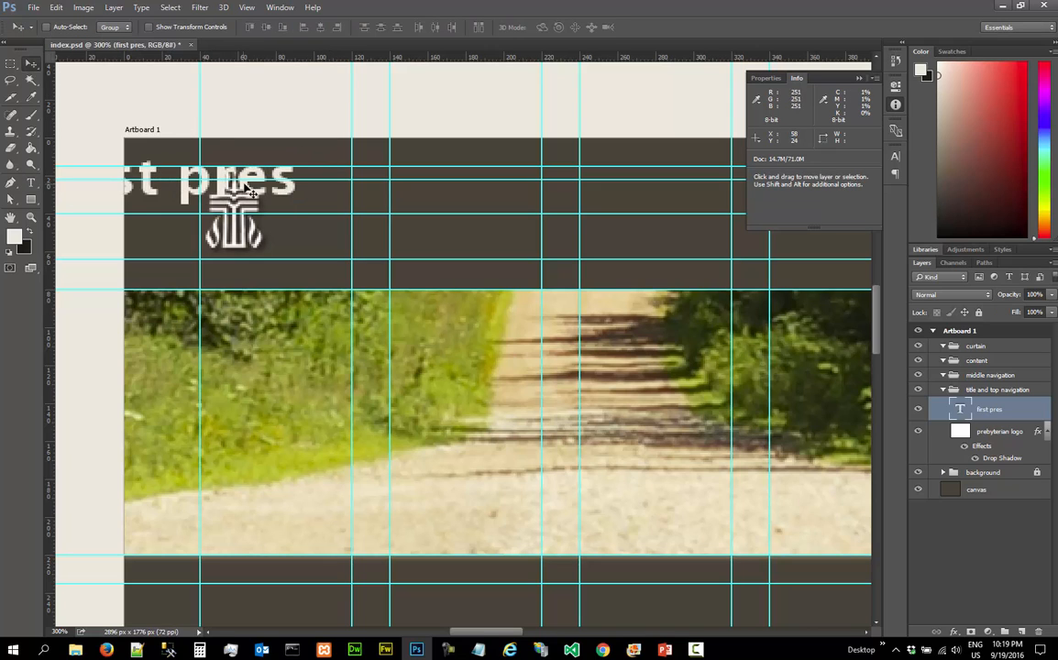
pyautogui.moveTo(227, 195); pyautogui.dragTo(531, 208)
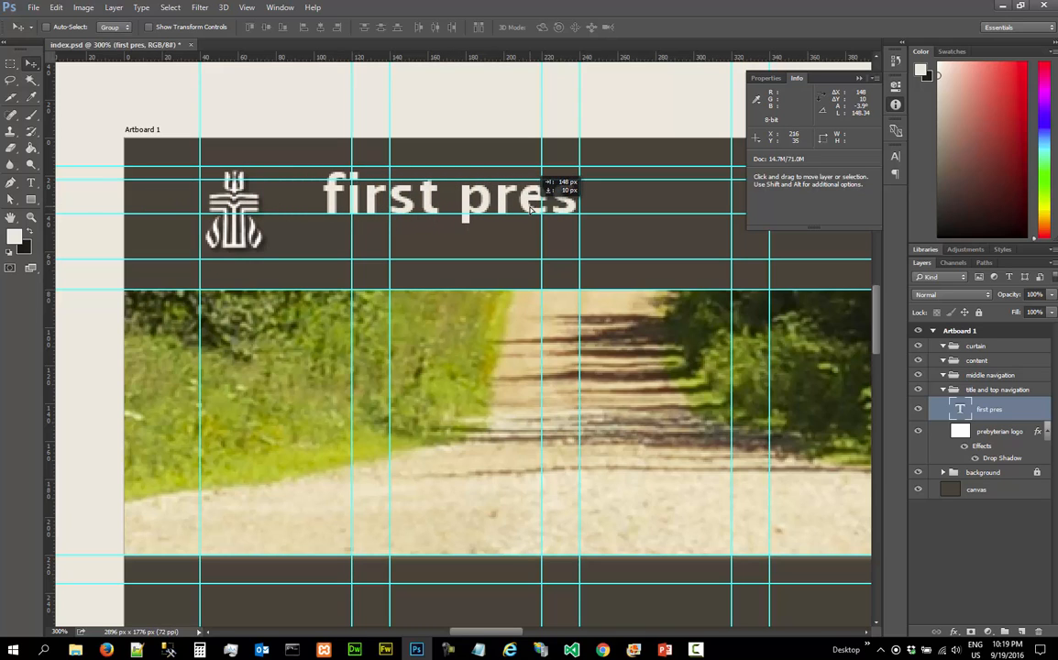
pyautogui.moveTo(531, 209); pyautogui.dragTo(530, 209)
# Move the "first pres" text farther right to make room for more words, and undo the accidental guide move
pyautogui.moveTo(509, 632); pyautogui.dragTo(531, 632)
pyautogui.click(30, 217)
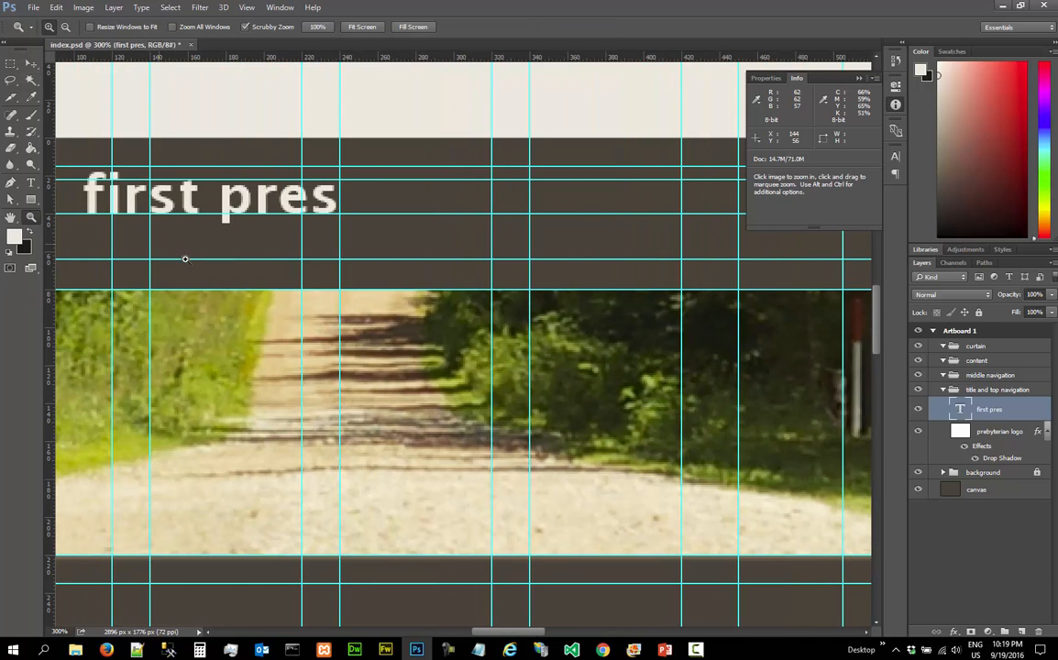
pyautogui.keyDown('alt'); pyautogui.click(211, 270); pyautogui.keyUp('alt')
pyautogui.keyDown('alt'); pyautogui.click(210, 270); pyautogui.keyUp('alt')
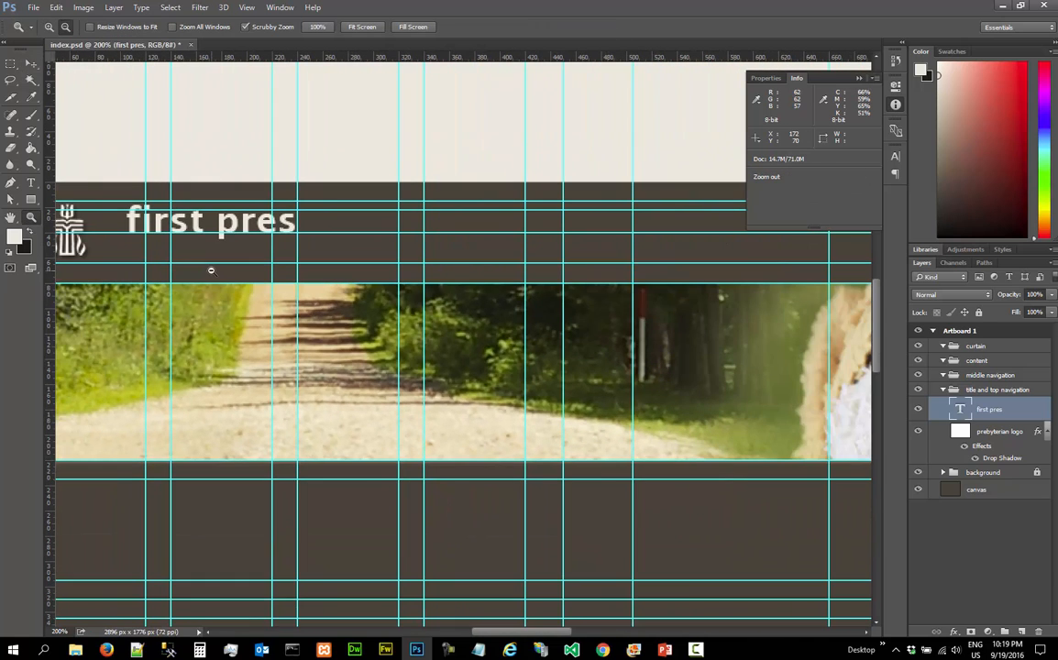
pyautogui.keyDown('alt'); pyautogui.click(211, 270); pyautogui.keyUp('alt')
pyautogui.click(211, 252)
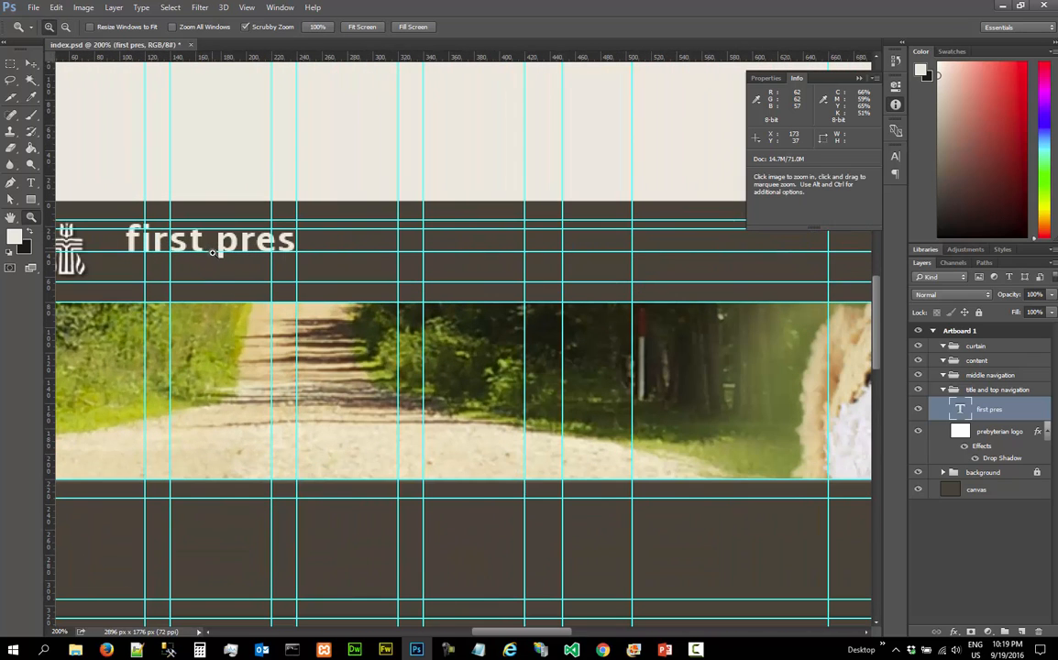
pyautogui.press('v')
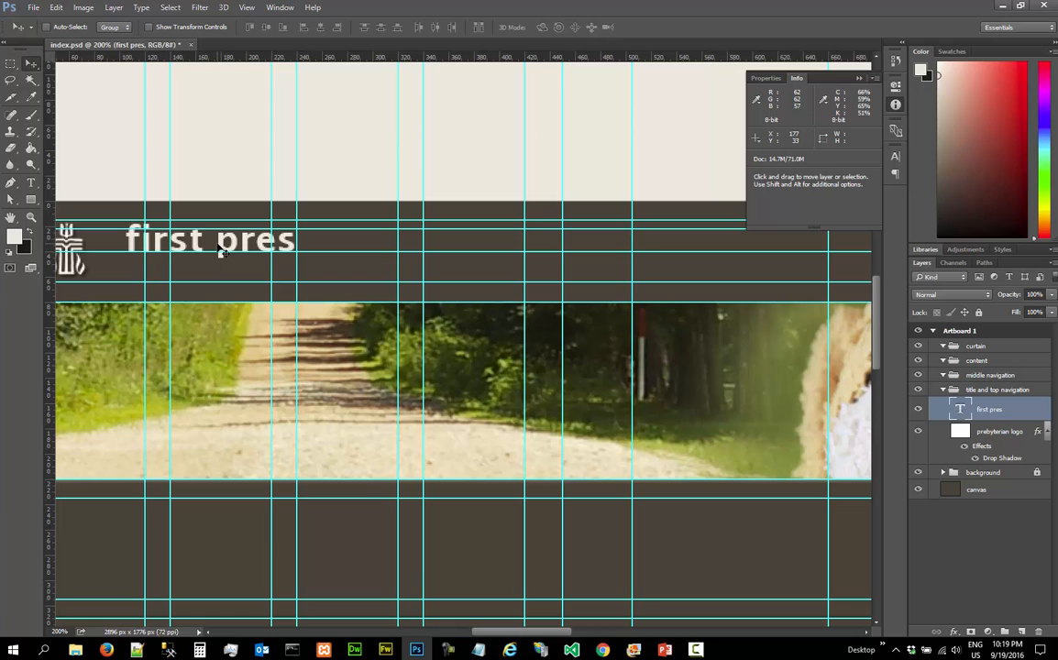
pyautogui.moveTo(220, 252); pyautogui.dragTo(447, 256)
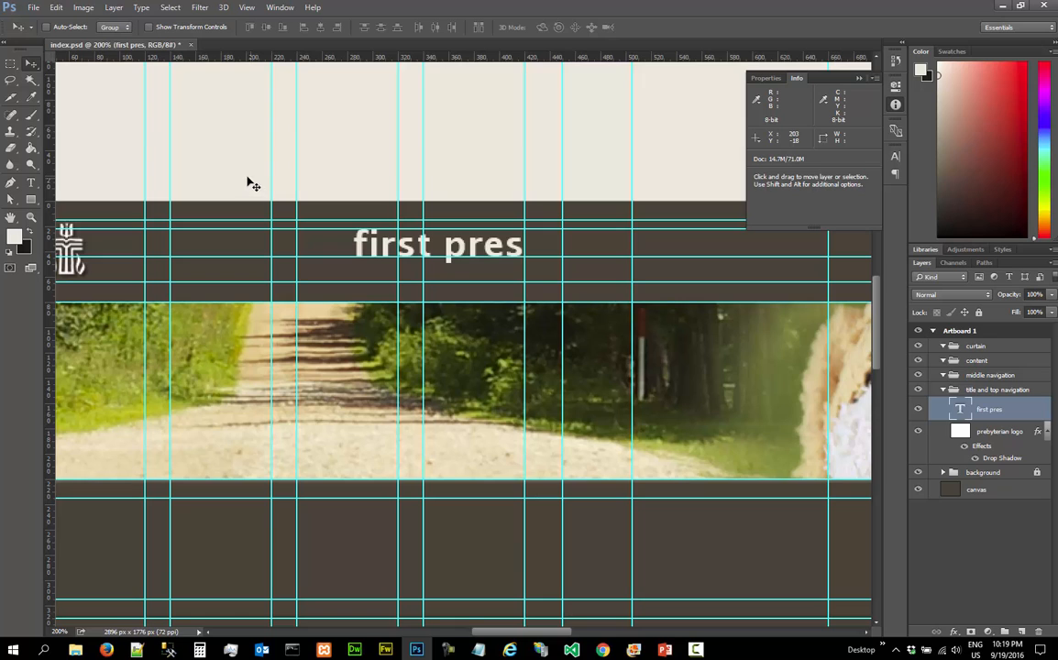
pyautogui.click(54, 9)
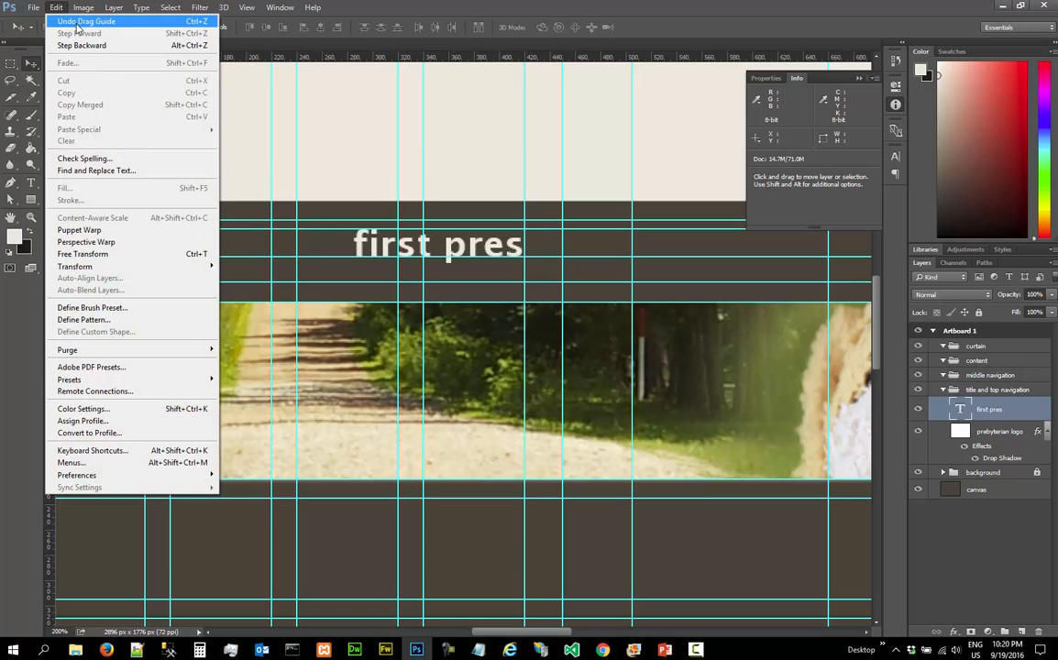
pyautogui.click(78, 24)
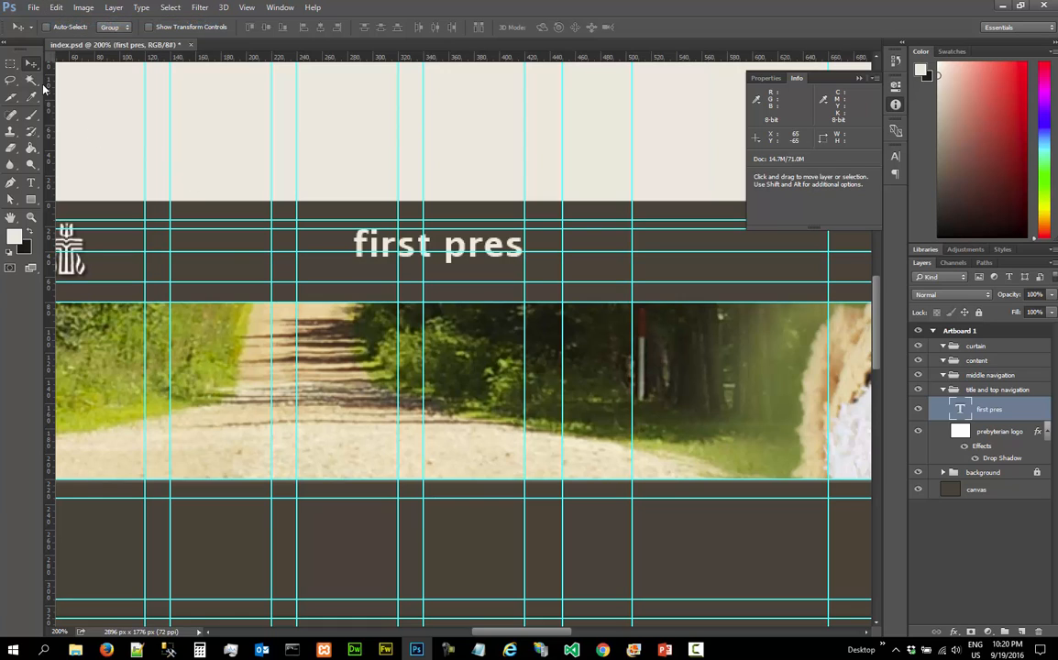
# Complete the title text so that it reads "first presbyterian church"
pyautogui.click(31, 182)
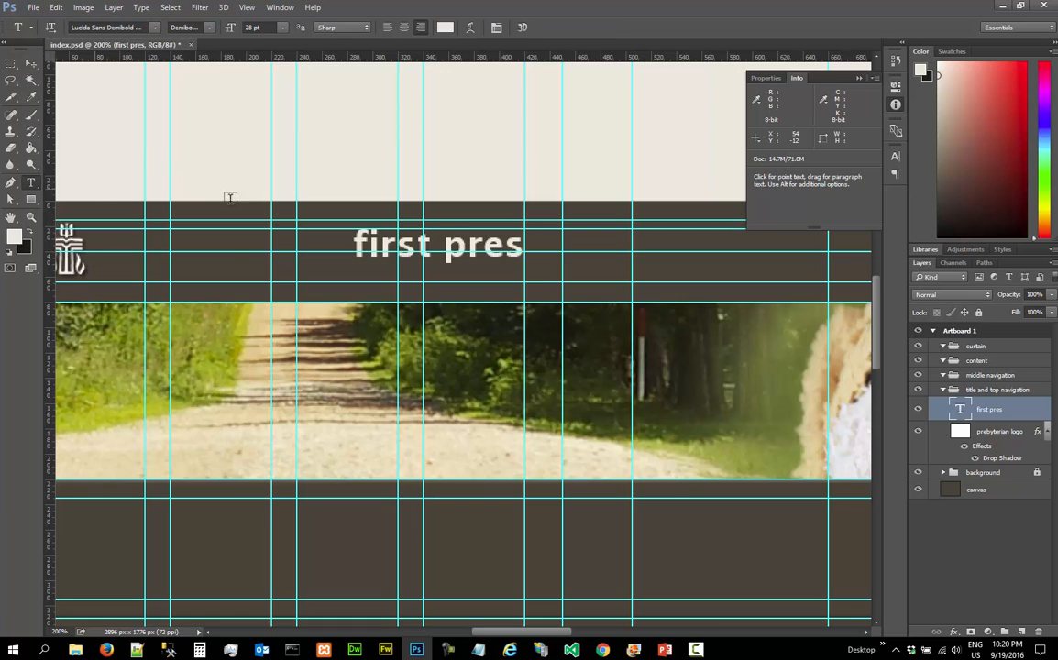
pyautogui.doubleClick(400, 245)
pyautogui.press('Right')
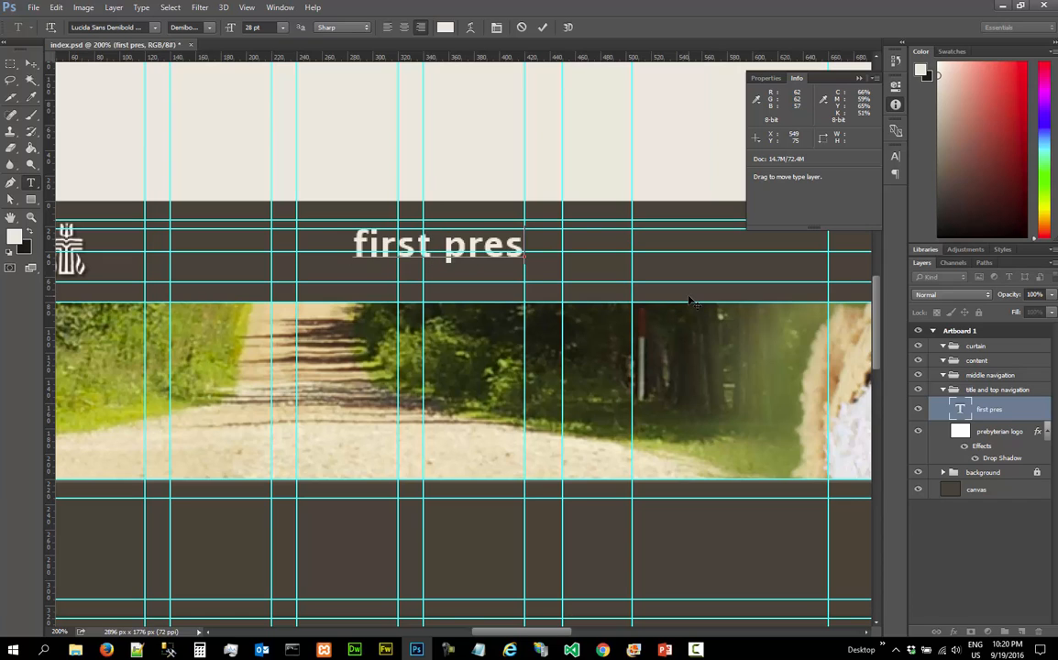
pyautogui.write('byterian chu')
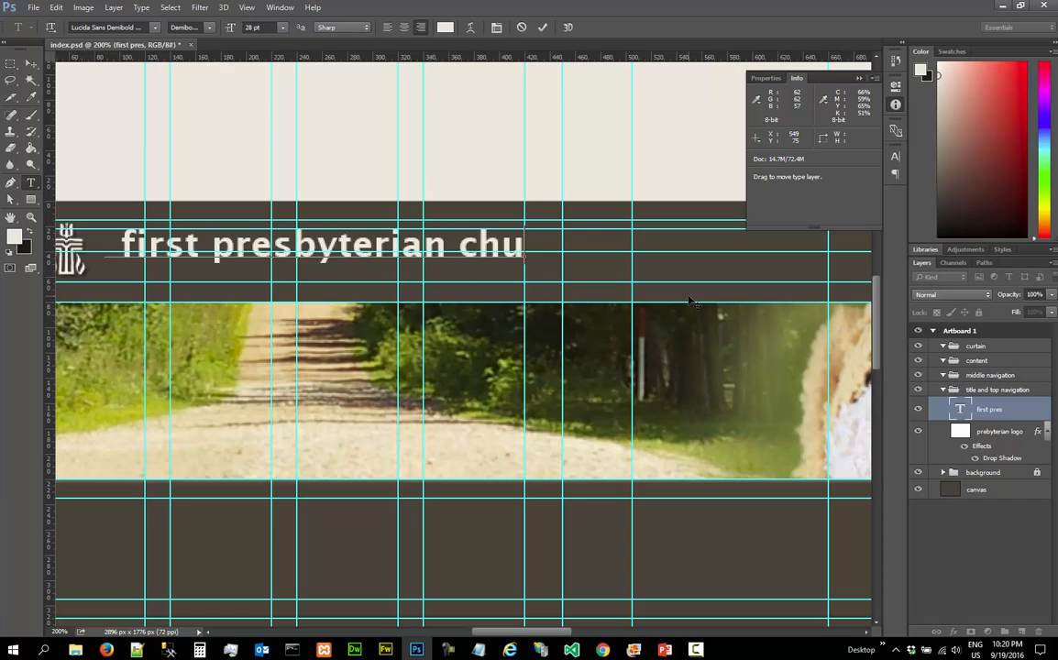
pyautogui.write('rch')
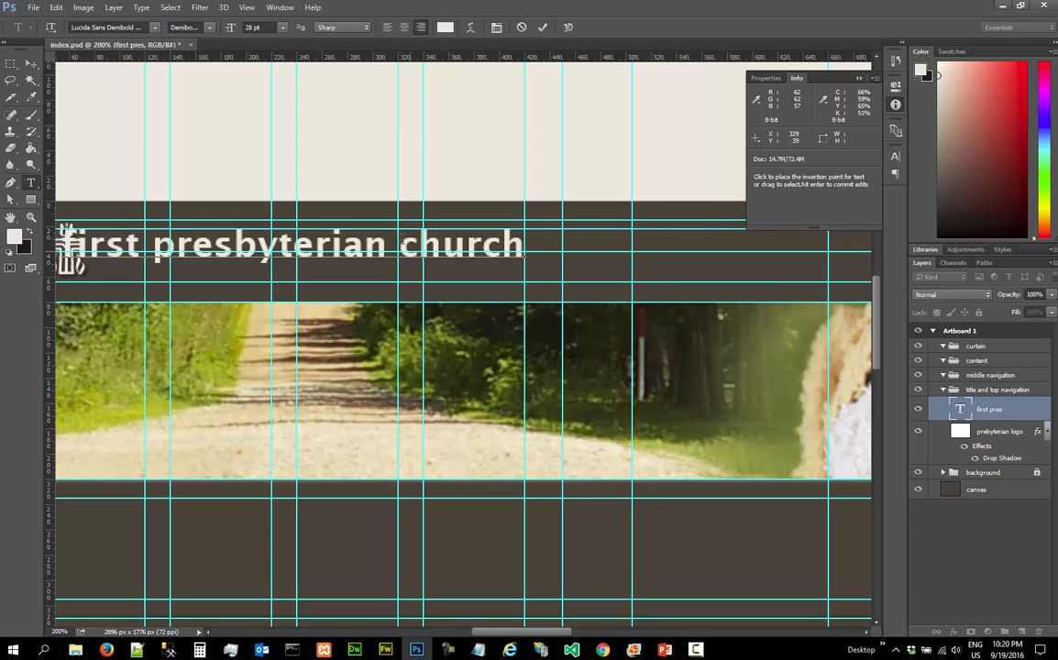
# Display the character settings and select the whole title to examine its font, size, leading and tracking
pyautogui.click(280, 9)
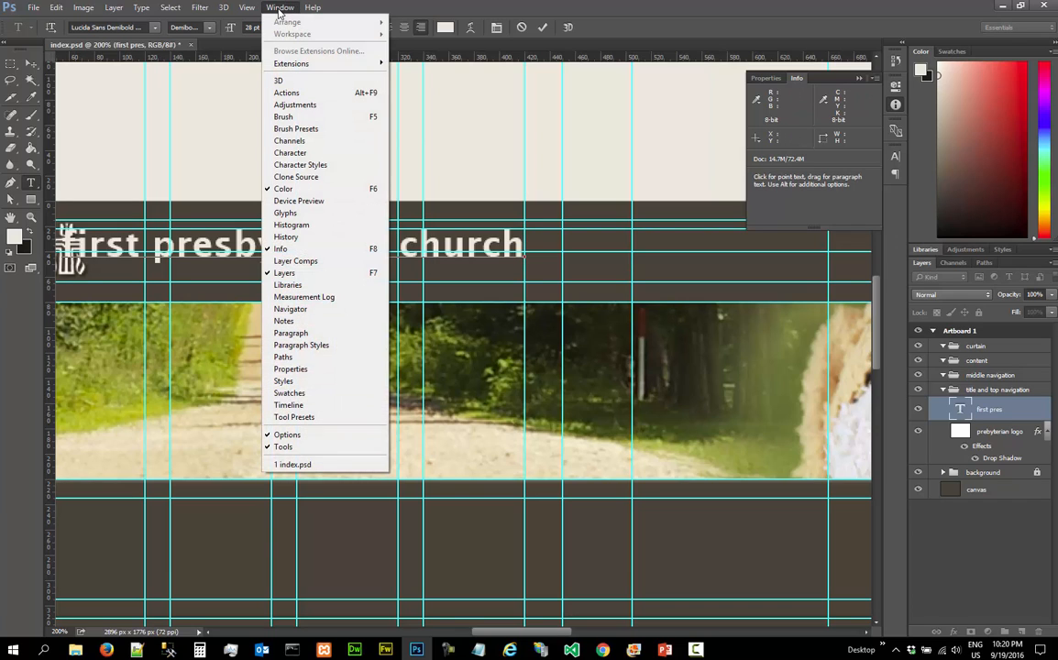
pyautogui.click(322, 152)
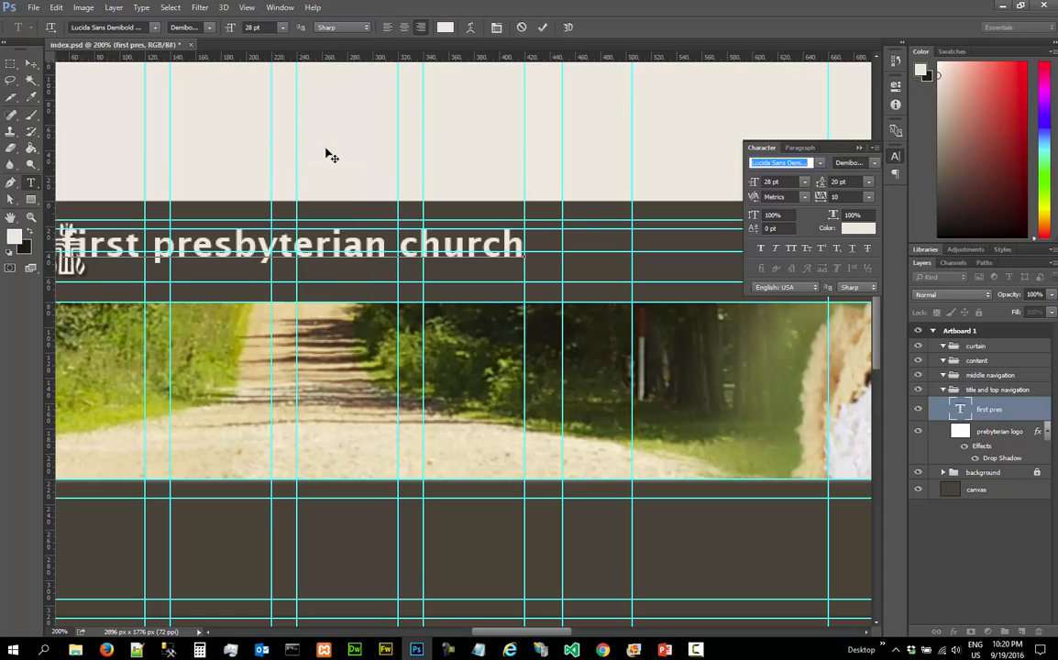
pyautogui.doubleClick(298, 220)
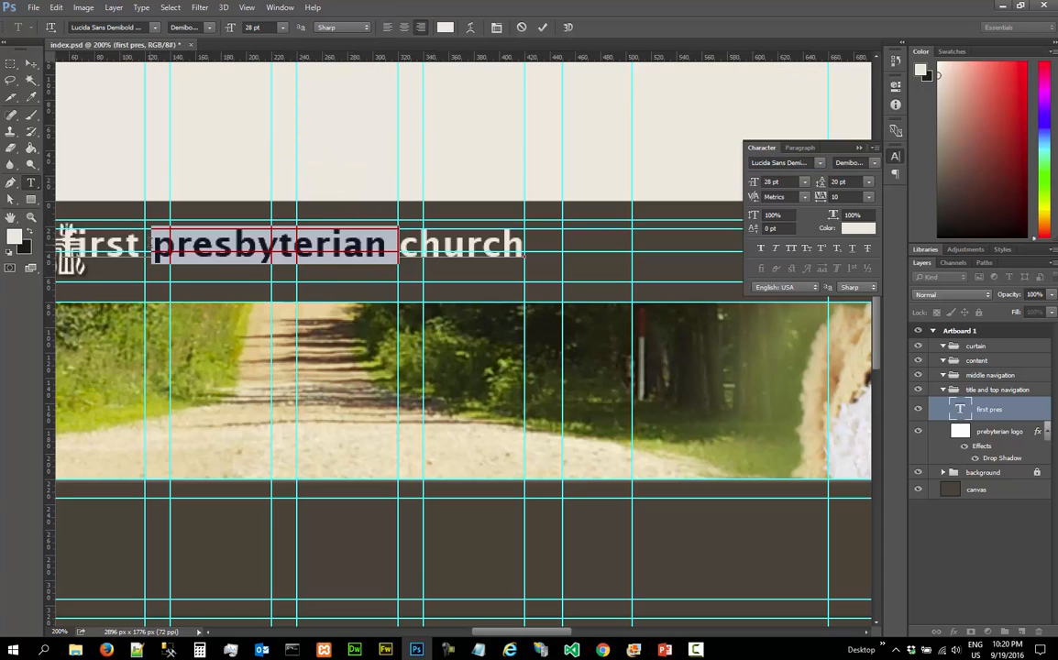
pyautogui.click(152, 245)
pyautogui.click(72, 242)
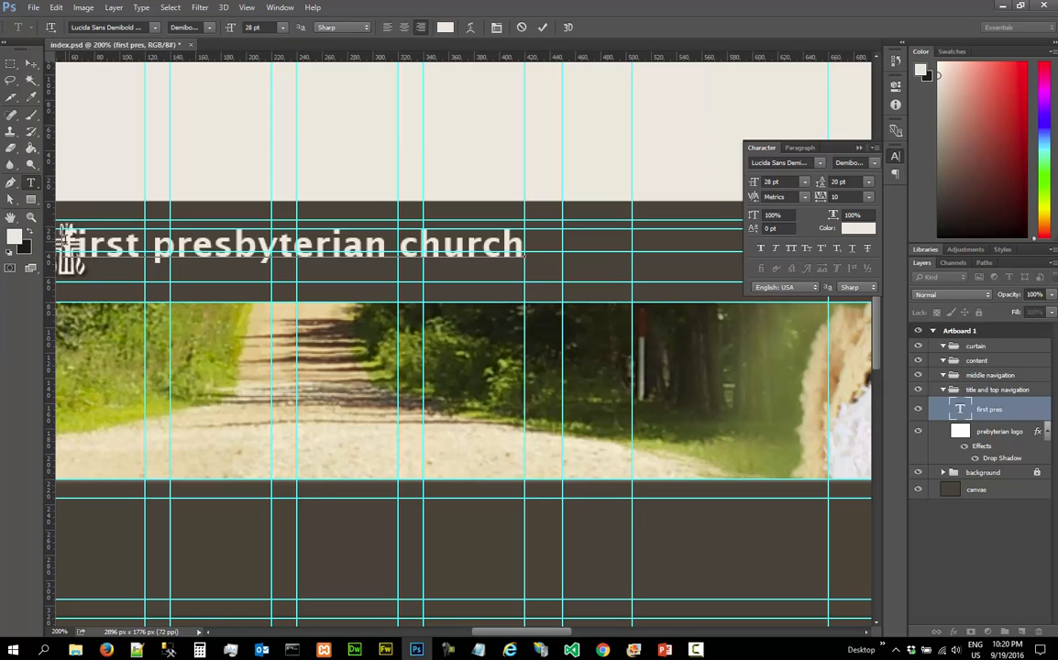
pyautogui.hotkey('shift', 'Right')
pyautogui.hotkey('shift', 'Right')
pyautogui.hotkey('shift', 'Right')
pyautogui.hotkey('shift', 'Right')
pyautogui.hotkey('shift', 'Right')
pyautogui.hotkey('shift', 'Right')
pyautogui.hotkey('shift', 'Right')
pyautogui.hotkey('shift', 'Right')
pyautogui.hotkey('shift', 'Right')
pyautogui.hotkey('shift', 'Right')
pyautogui.hotkey('shift', 'Right')
pyautogui.hotkey('shift', 'Right')
pyautogui.hotkey('shift', 'Right')
pyautogui.hotkey('shift', 'Right')
pyautogui.hotkey('shift', 'Right')
pyautogui.hotkey('shift', 'Right')
pyautogui.hotkey('shift', 'Right')
pyautogui.hotkey('shift', 'Right')
pyautogui.hotkey('shift', 'Right')
pyautogui.hotkey('shift', 'Right')
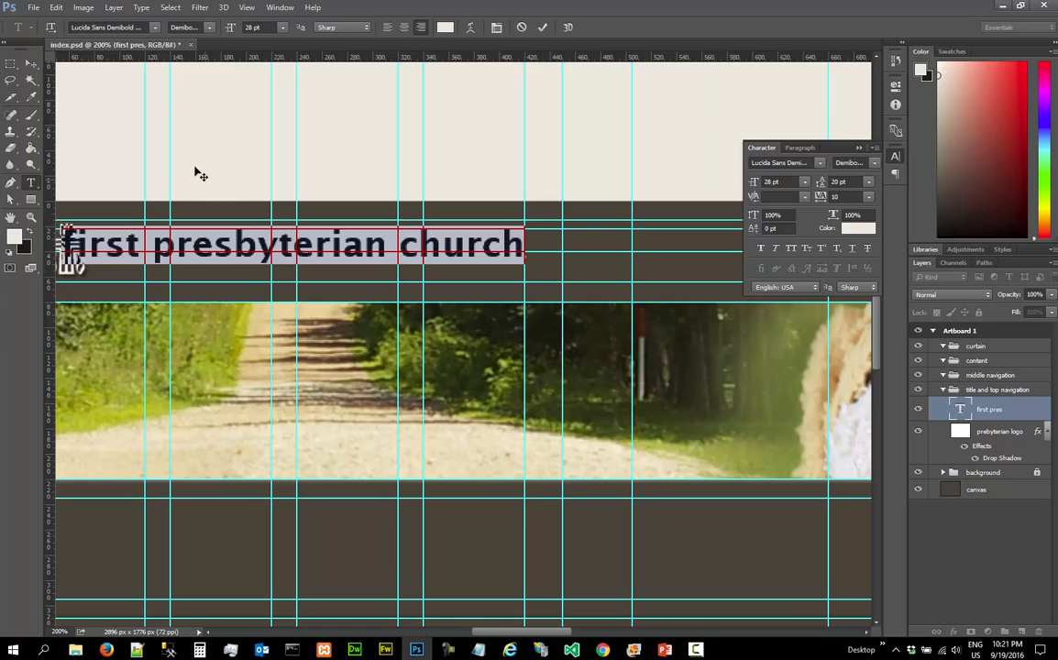
# Move the title right until it clears the logo, and nudge it 2 px up and 1 px left
pyautogui.click(30, 63)
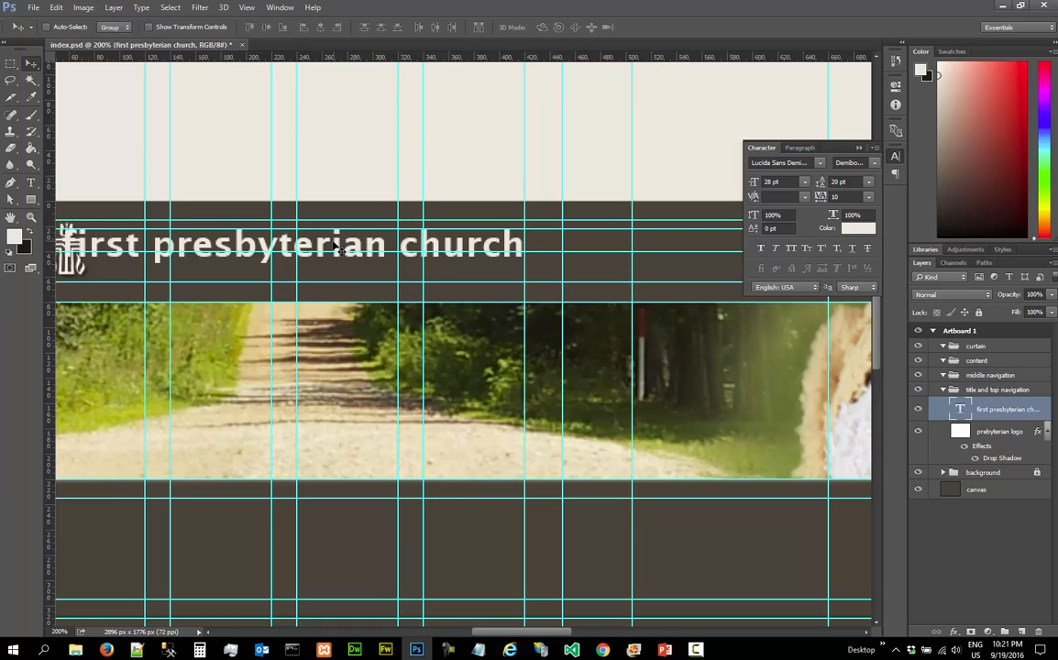
pyautogui.moveTo(332, 248); pyautogui.dragTo(369, 251)
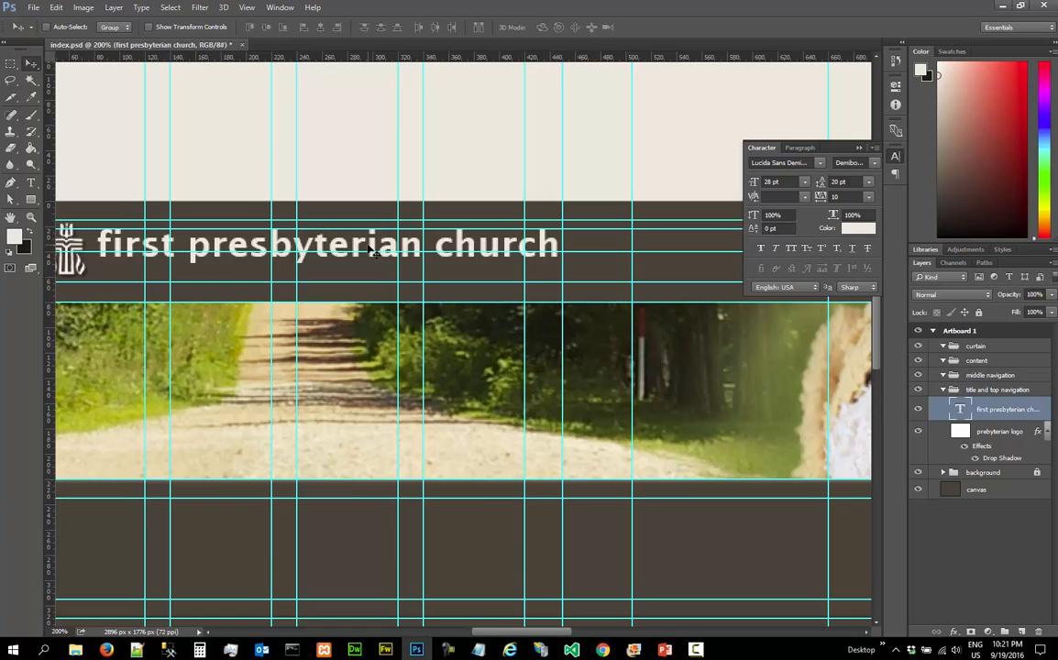
pyautogui.press('Up')
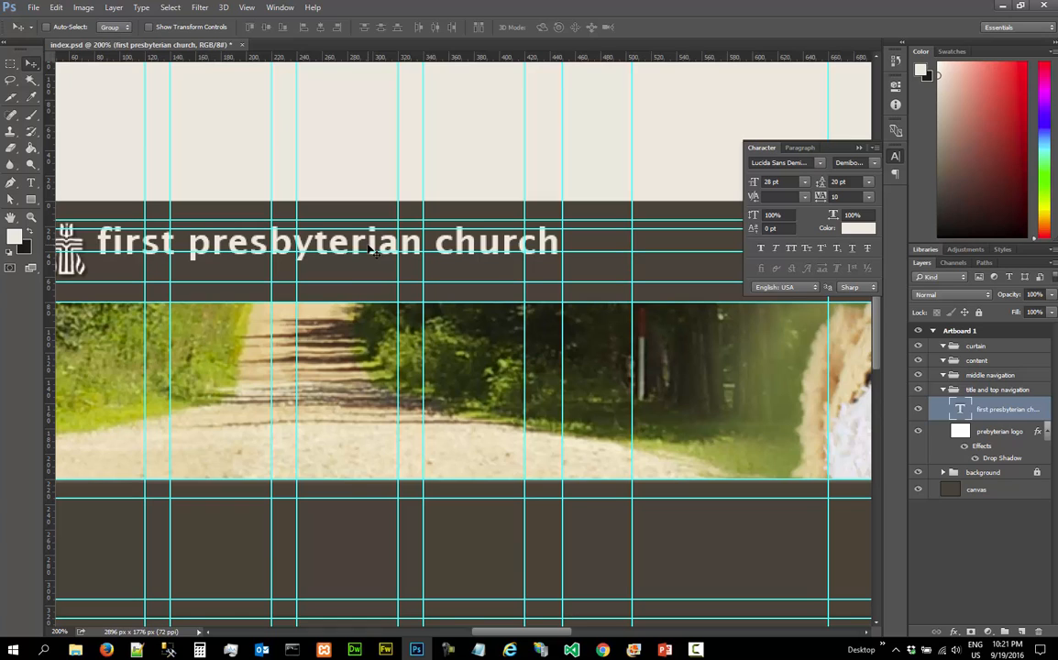
pyautogui.press('Up')
pyautogui.press('Left')
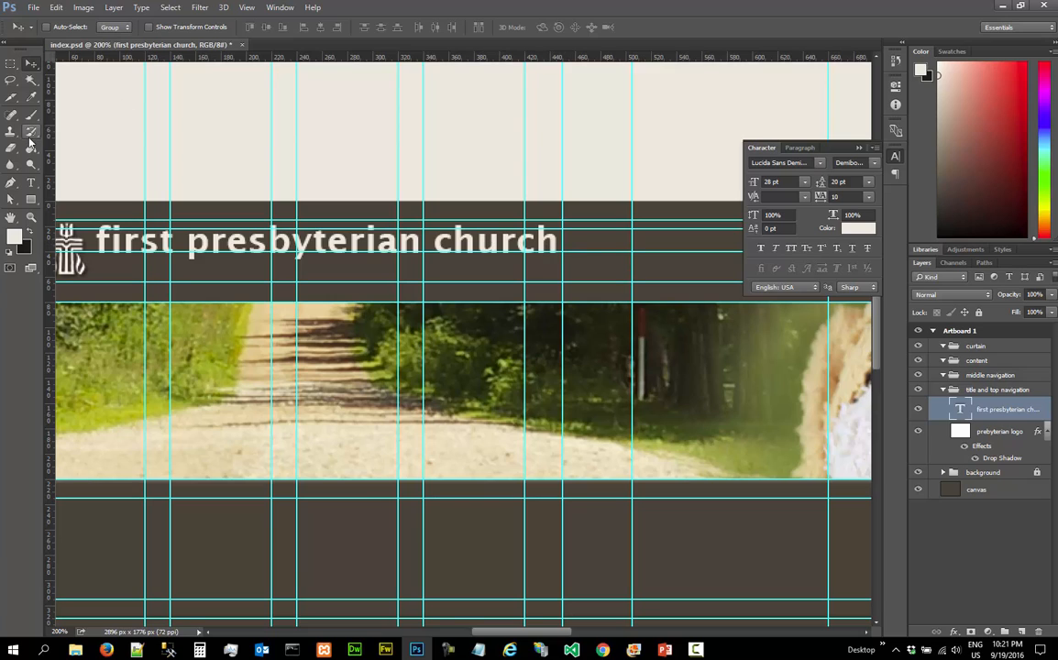
# Add a second line to the title text reading "of singapore, tennessee, usa"
pyautogui.click(31, 182)
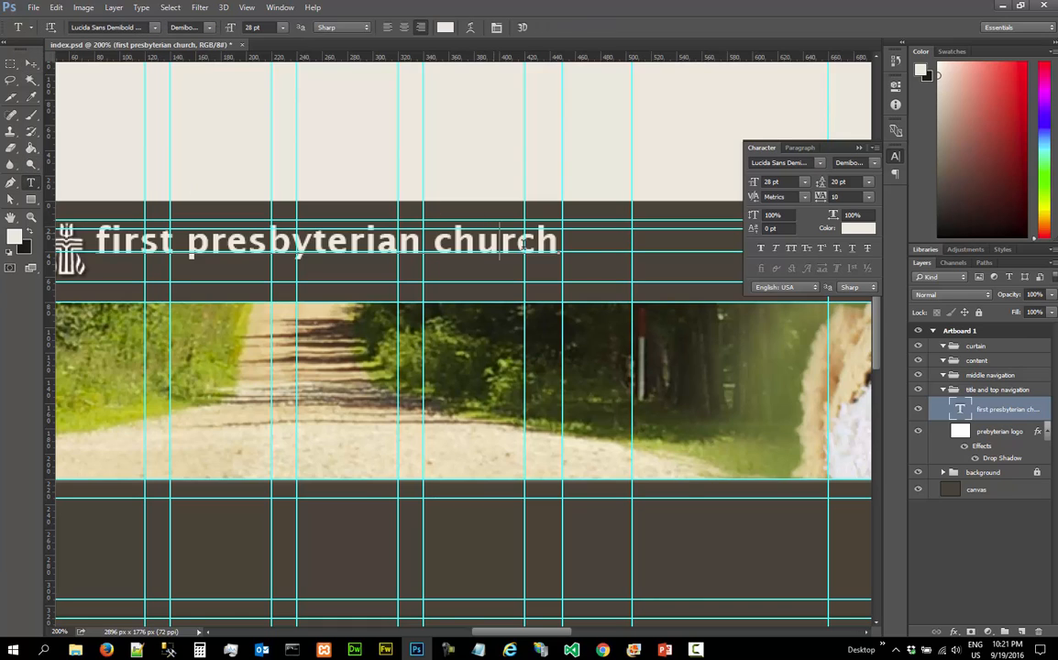
pyautogui.click(584, 267)
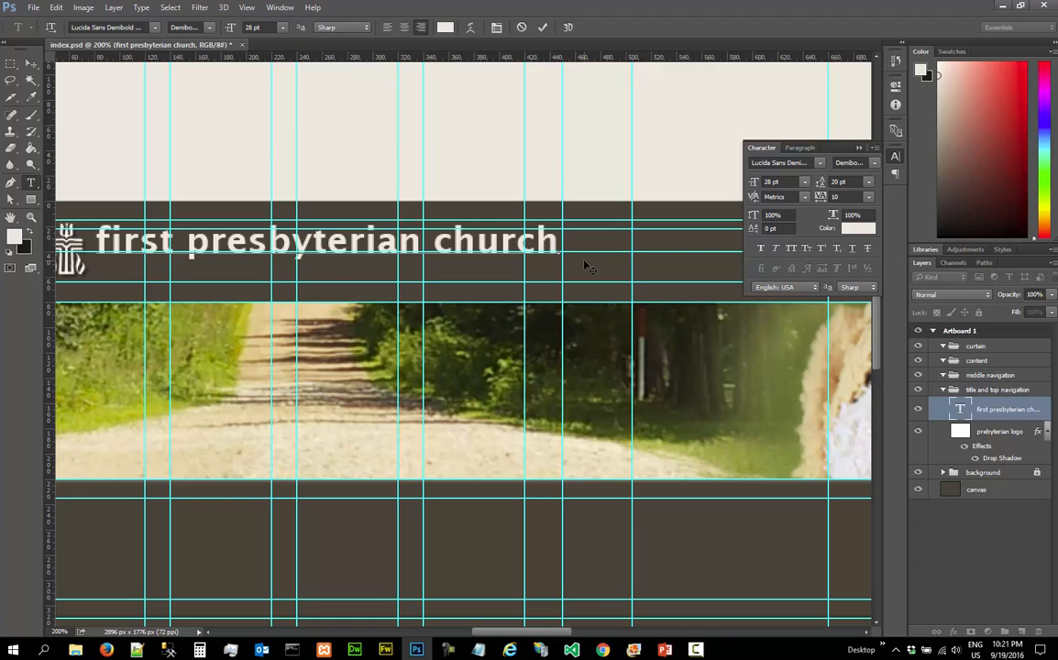
pyautogui.press('Return')
pyautogui.write('of')
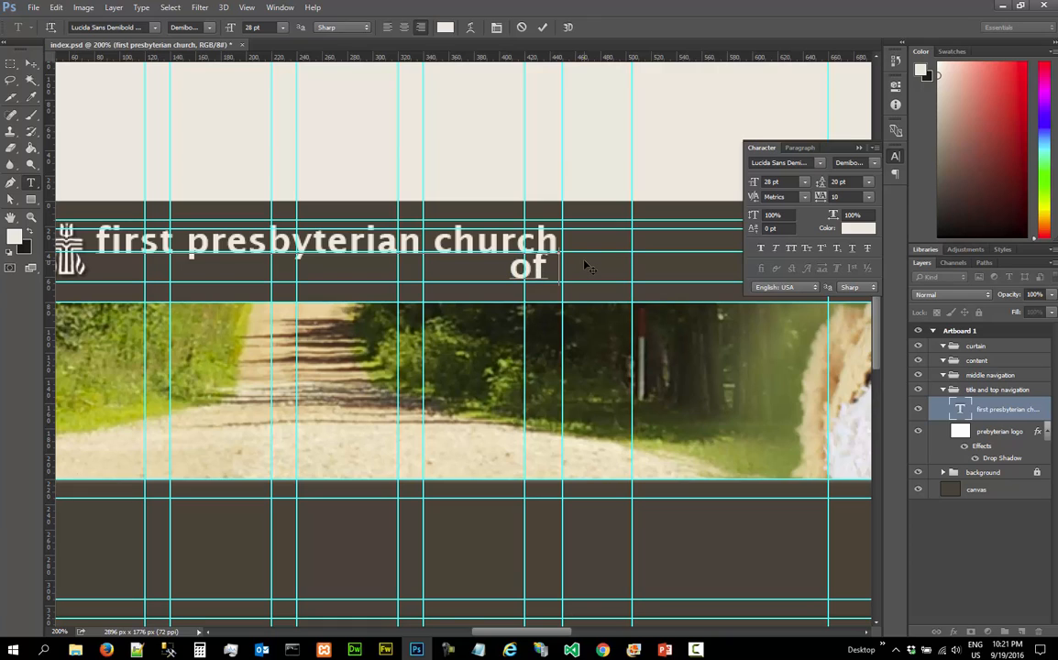
pyautogui.write(' si')
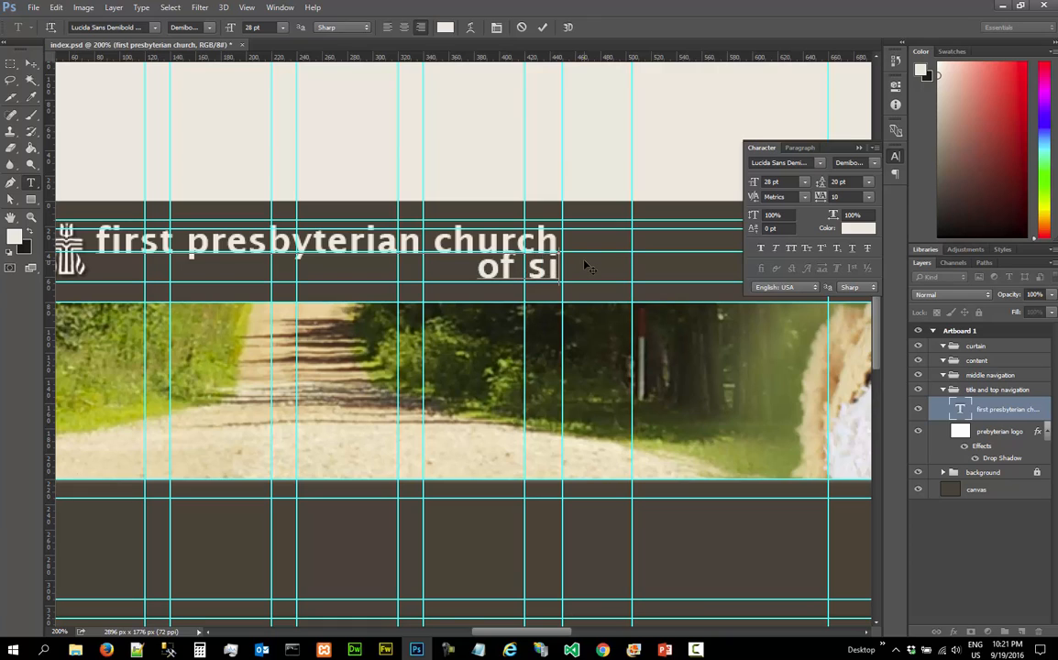
pyautogui.write('ngapore,')
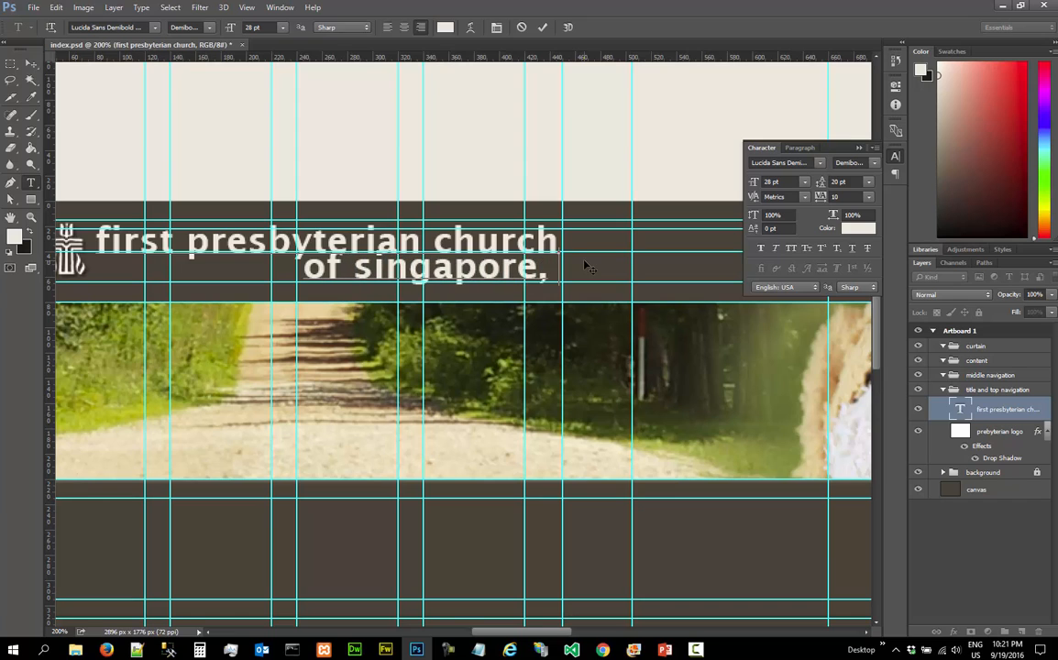
pyautogui.write(' tennessee,')
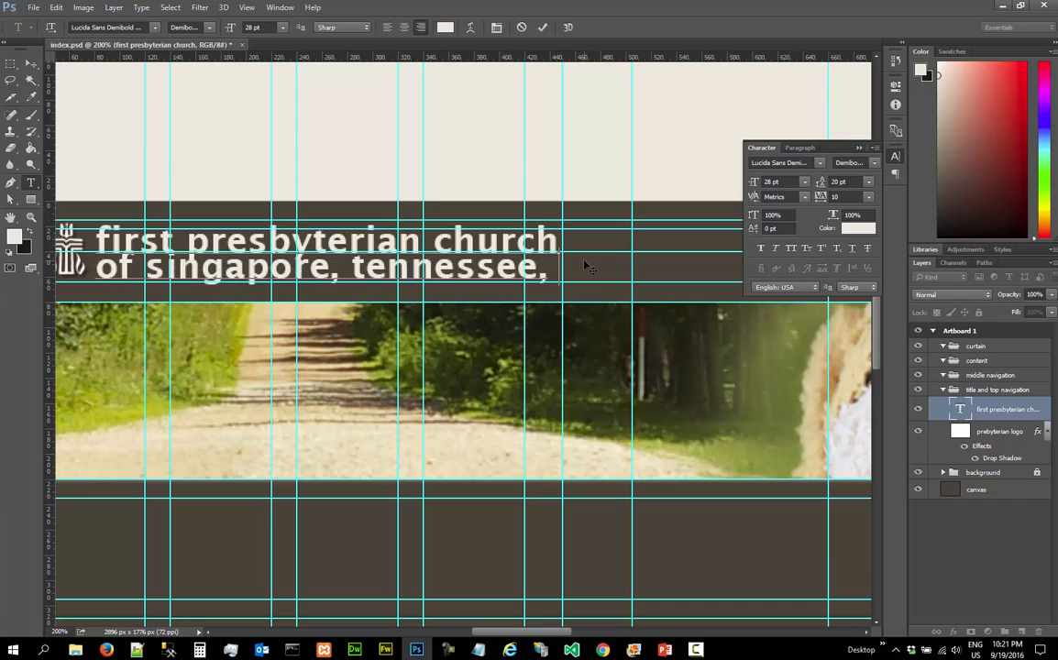
pyautogui.write(' usa')
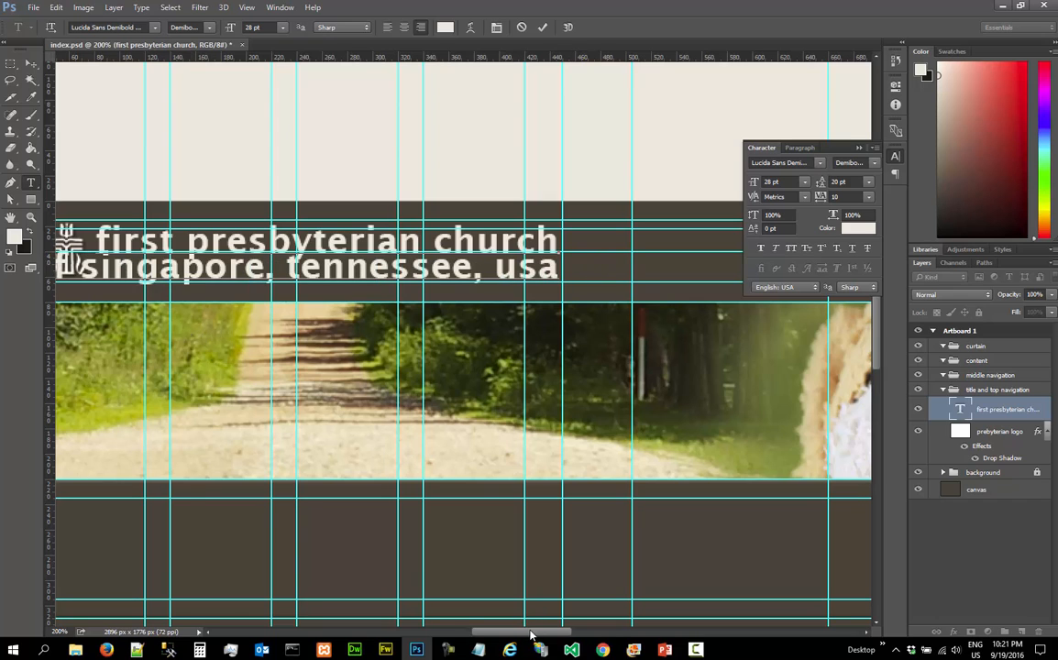
# Select the whole second line "of singapore, tennessee, usa" and set its font size to 12 pt
pyautogui.moveTo(533, 632); pyautogui.dragTo(519, 630)
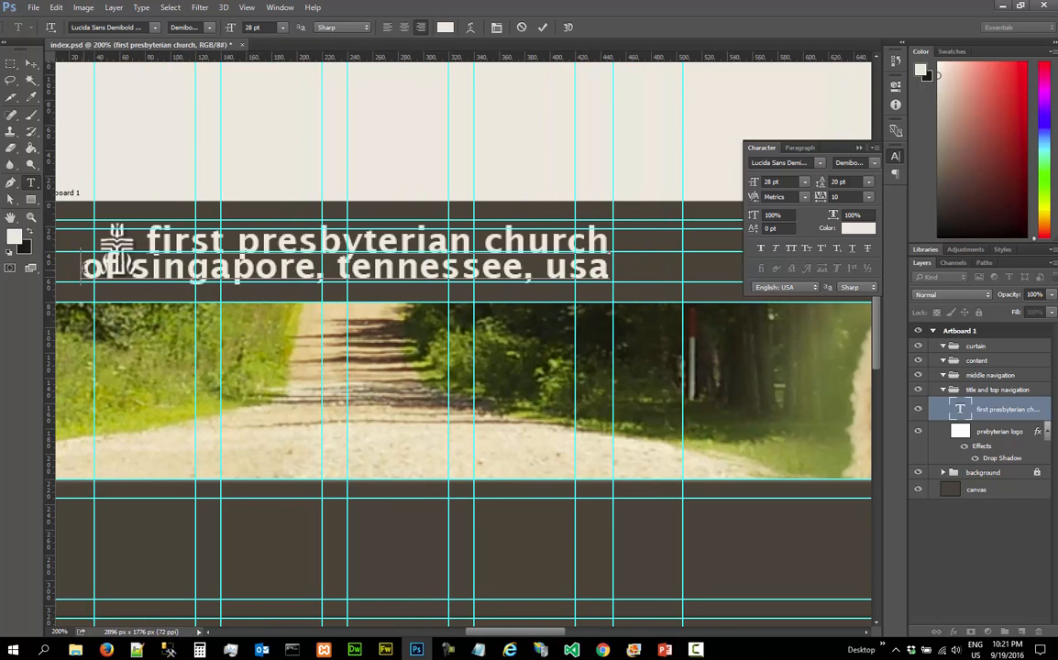
pyautogui.moveTo(79, 266); pyautogui.dragTo(608, 275)
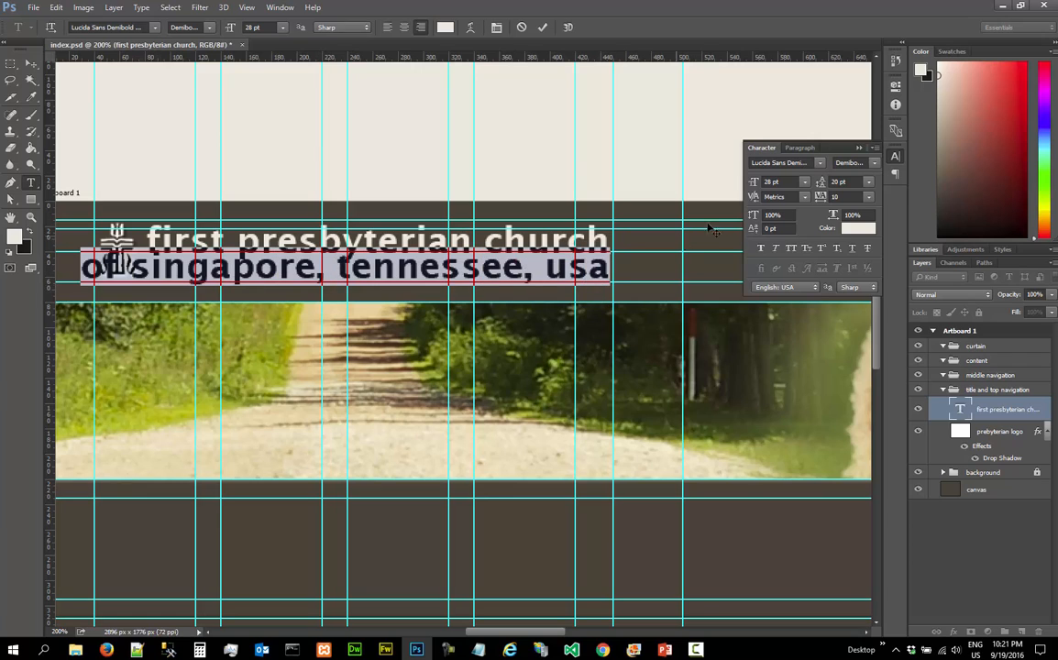
pyautogui.click(765, 183)
pyautogui.write('12')
pyautogui.press('Return')
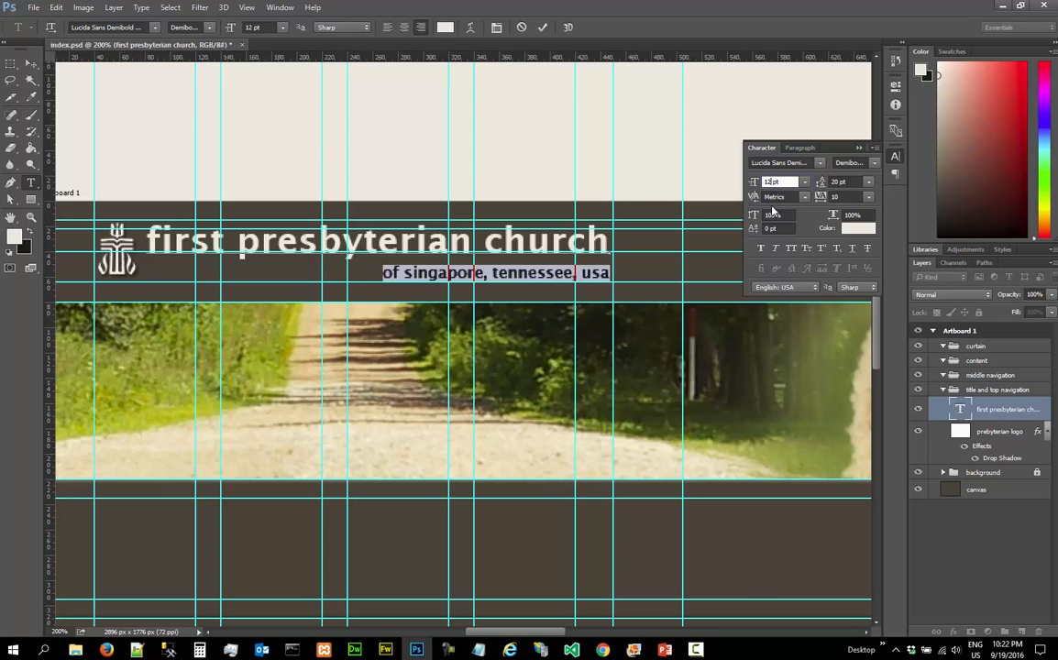
pyautogui.press('Return')
pyautogui.hotkey('ctrl', 'h')
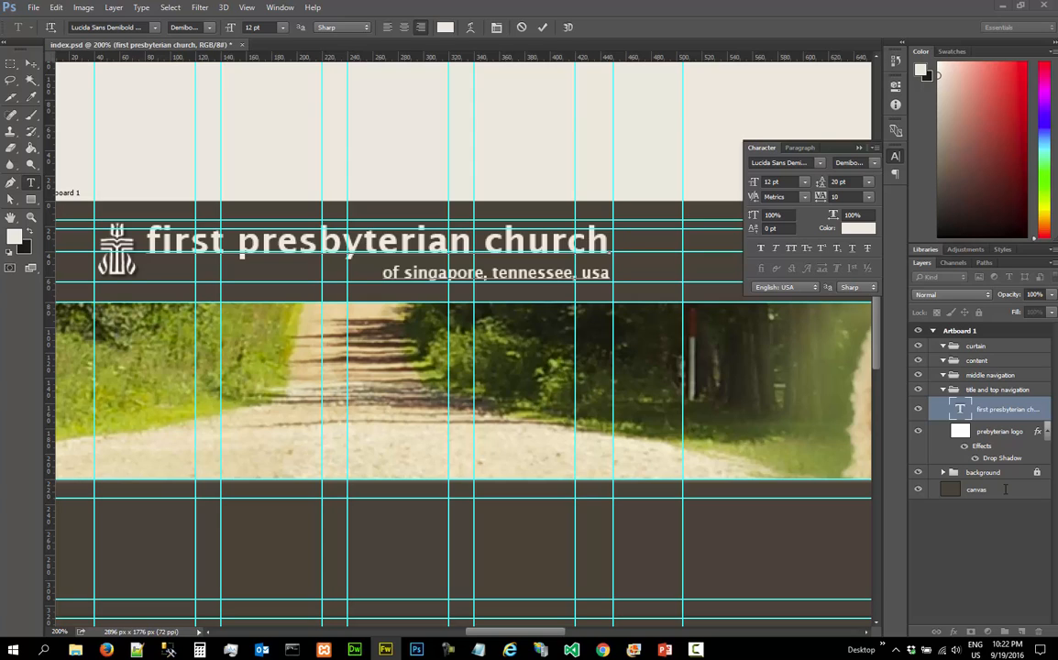
# Switch to Notepad and note the color code #CCCCCC on a new line below ECECEC
pyautogui.click(486, 649)
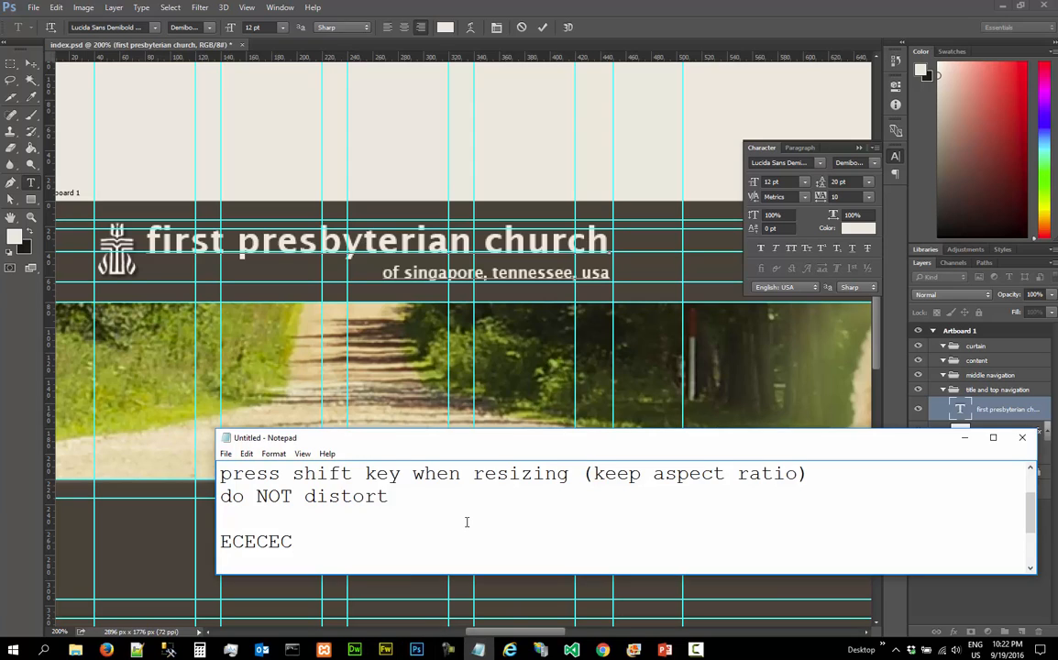
pyautogui.press('Return')
pyautogui.write('#CCCCCC')
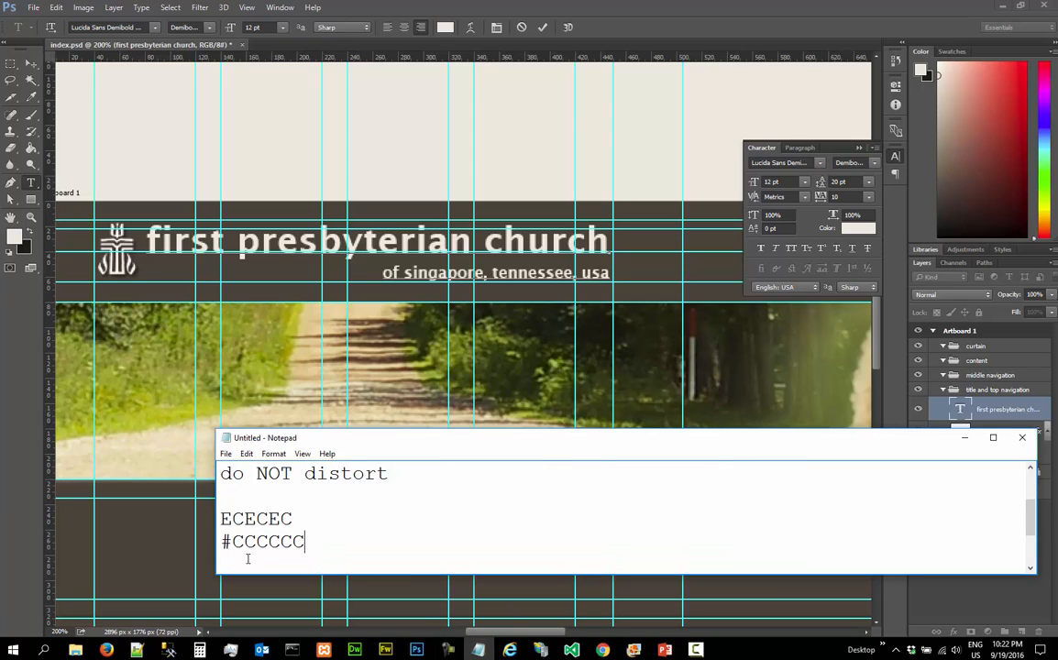
pyautogui.hotkey('ctrl', 'Left')
pyautogui.press('BackSpace')
# Back in Photoshop, recolor the line "of singapore, tennessee, usa" to CCCCCC and commit the text edit
pyautogui.click(396, 248)
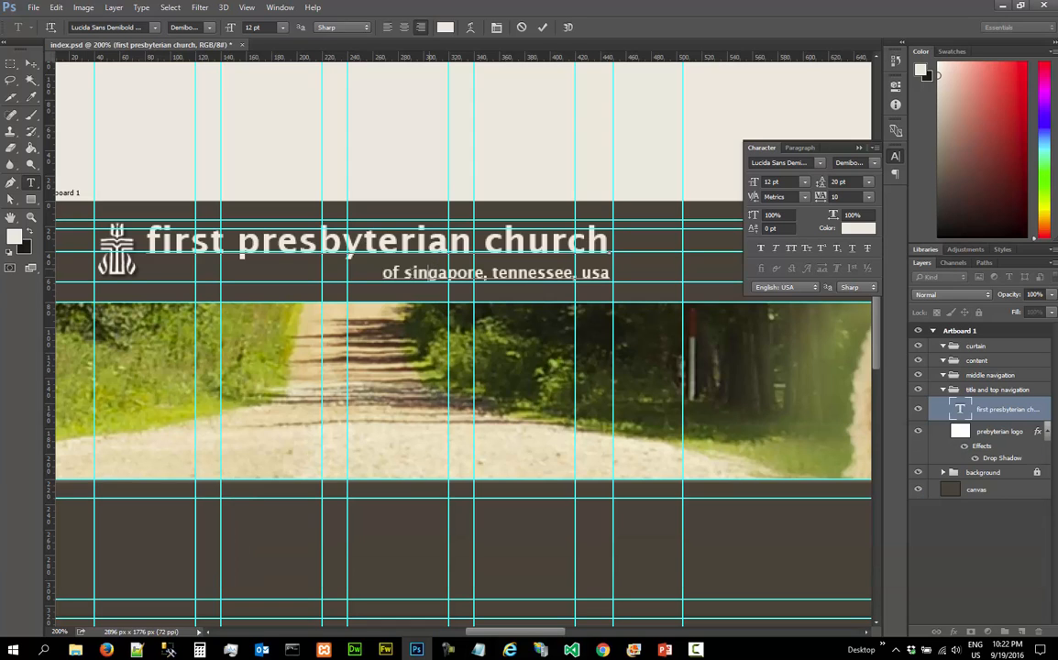
pyautogui.moveTo(382, 272); pyautogui.dragTo(614, 270)
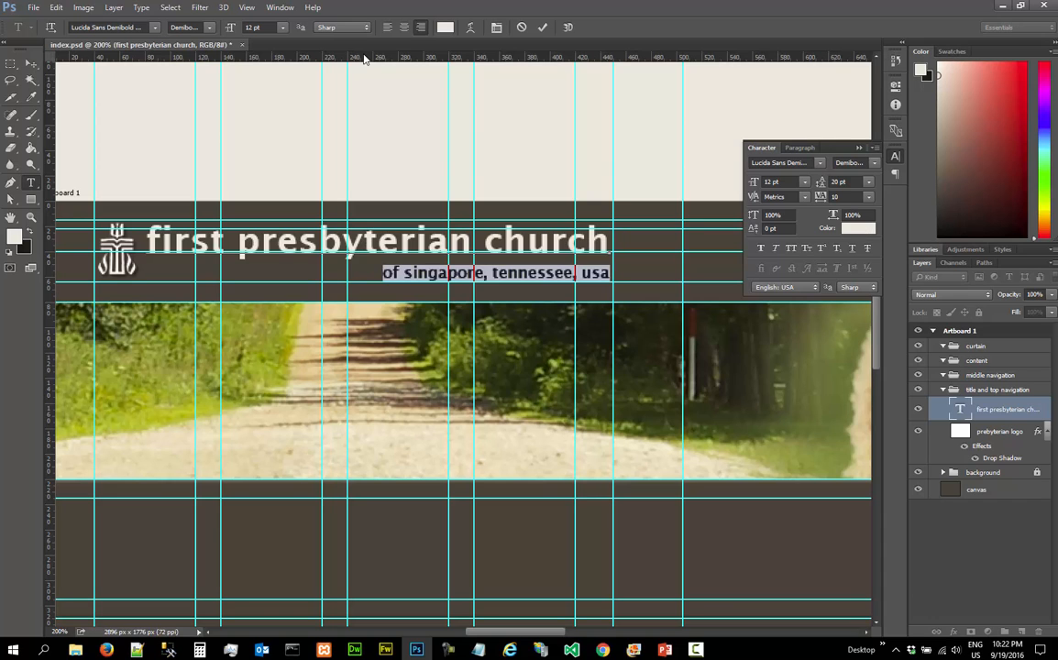
pyautogui.click(279, 8)
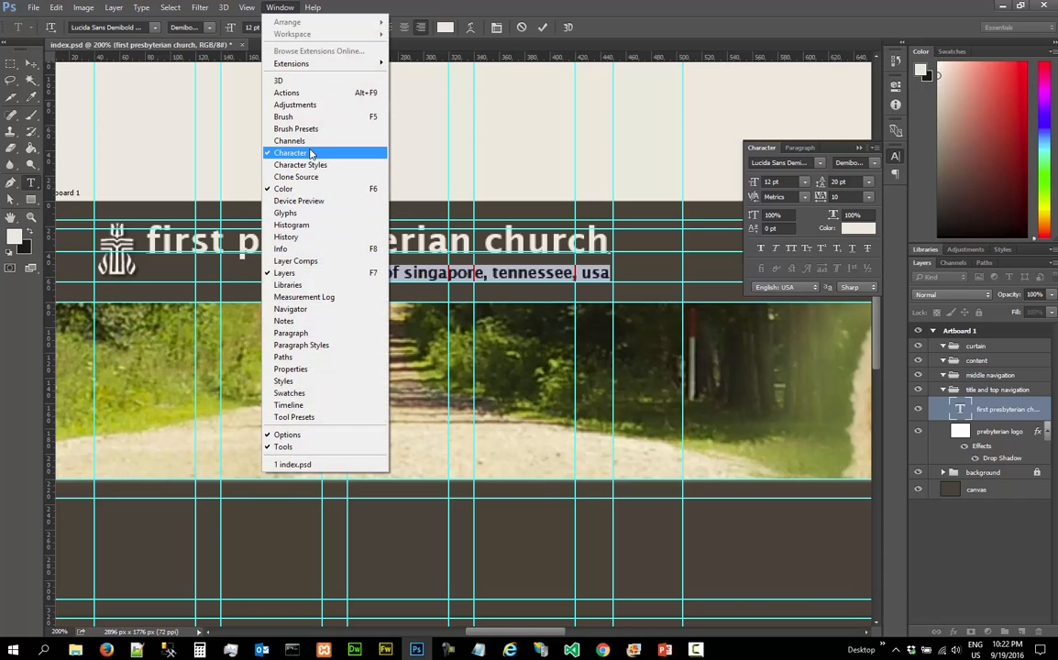
pyautogui.click(861, 227)
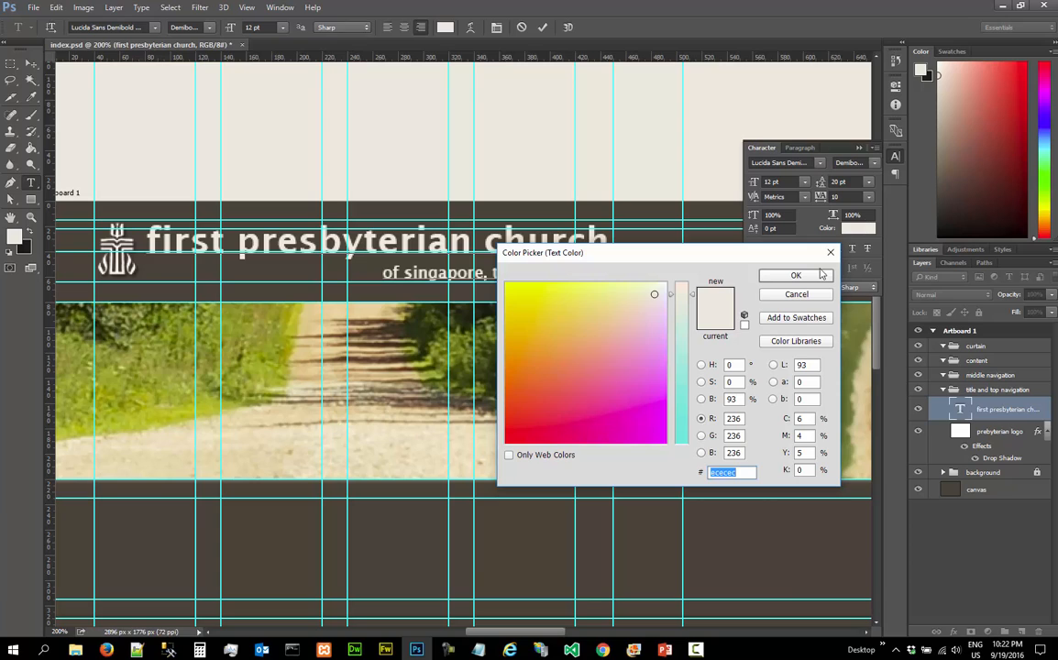
pyautogui.write('CCCCCC')
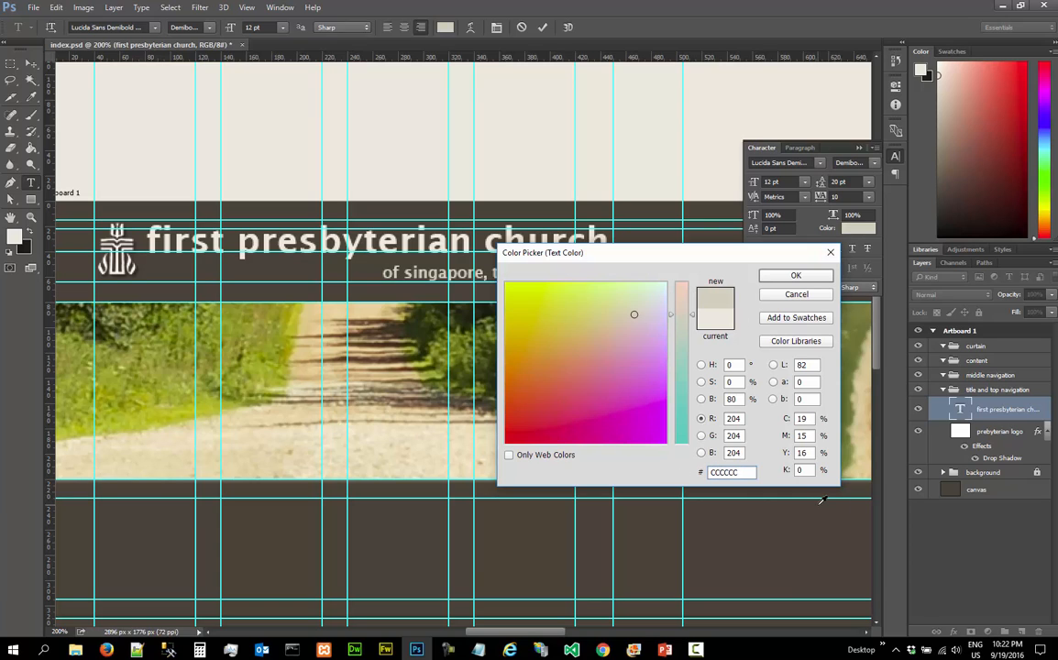
pyautogui.click(796, 276)
pyautogui.click(521, 272)
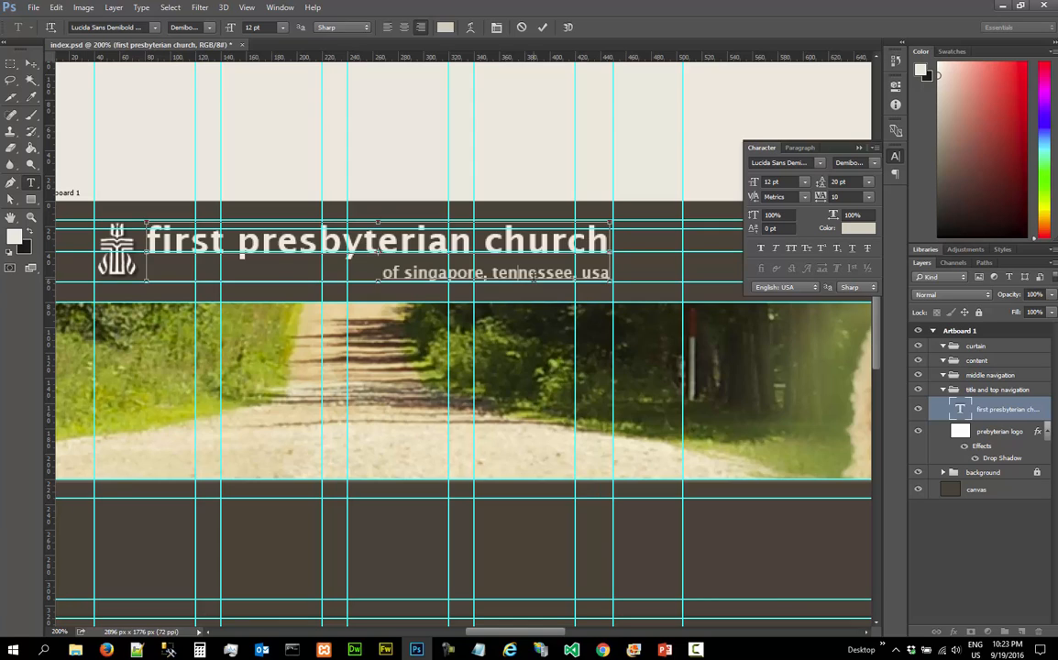
pyautogui.hotkey('ctrl', 'Return')
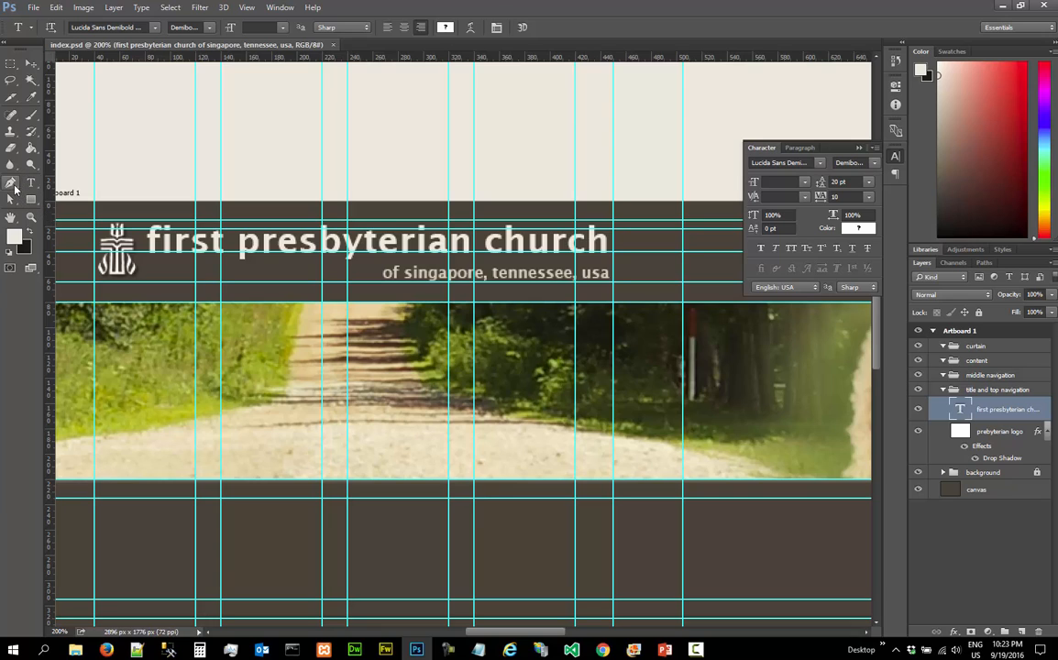
# Activate the Pen tool in Shape mode and give its stroke a solid color
pyautogui.moveTo(15, 188); pyautogui.dragTo(55, 172)
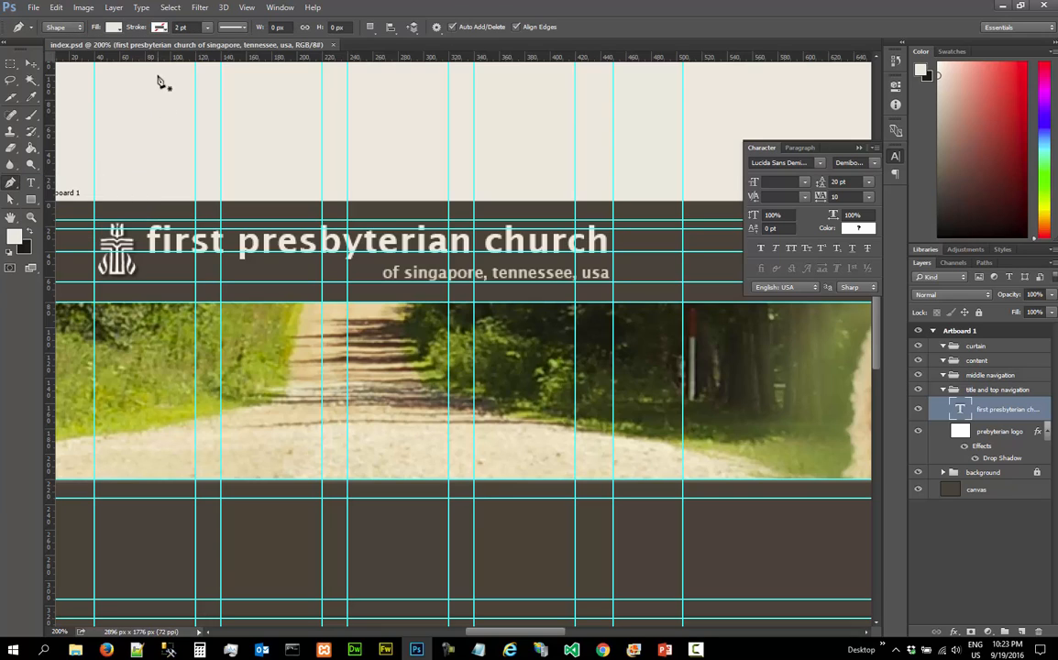
pyautogui.click(154, 26)
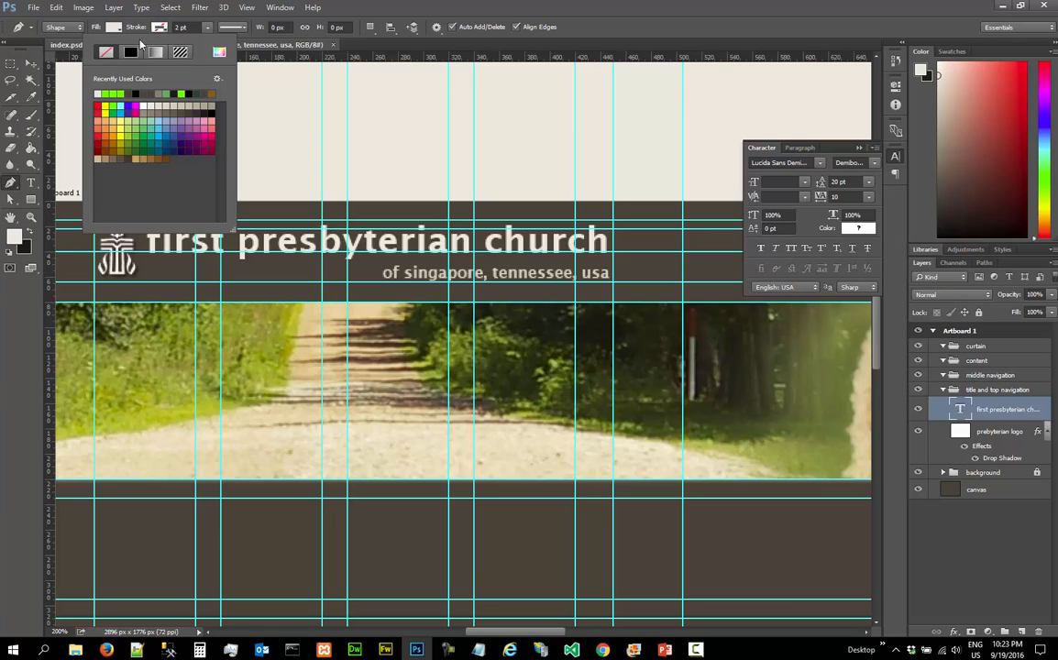
pyautogui.click(131, 53)
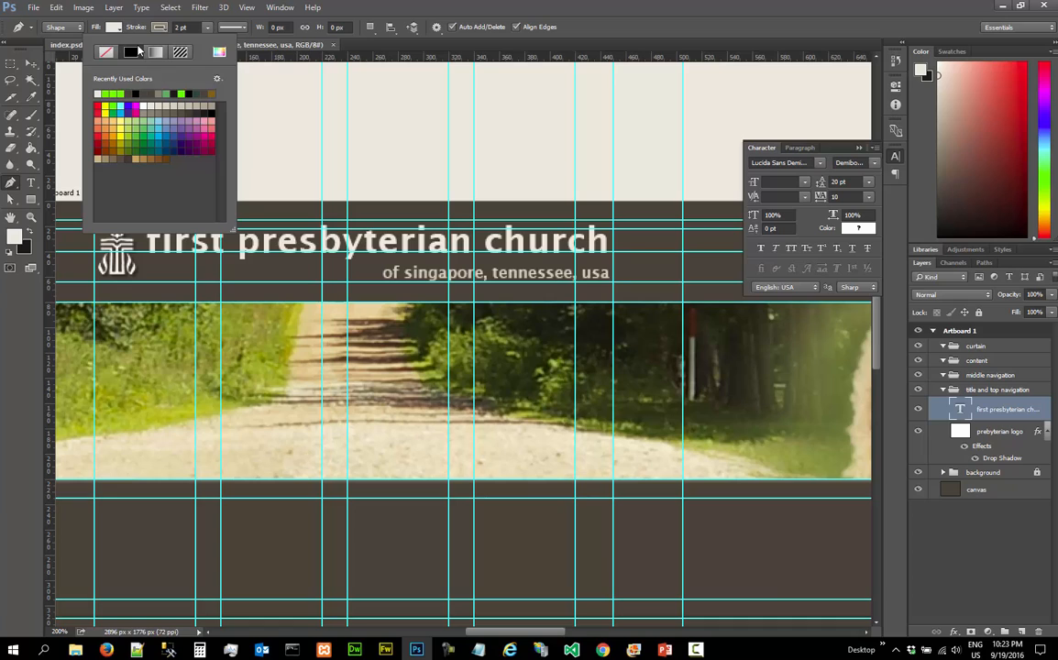
pyautogui.press('Return')
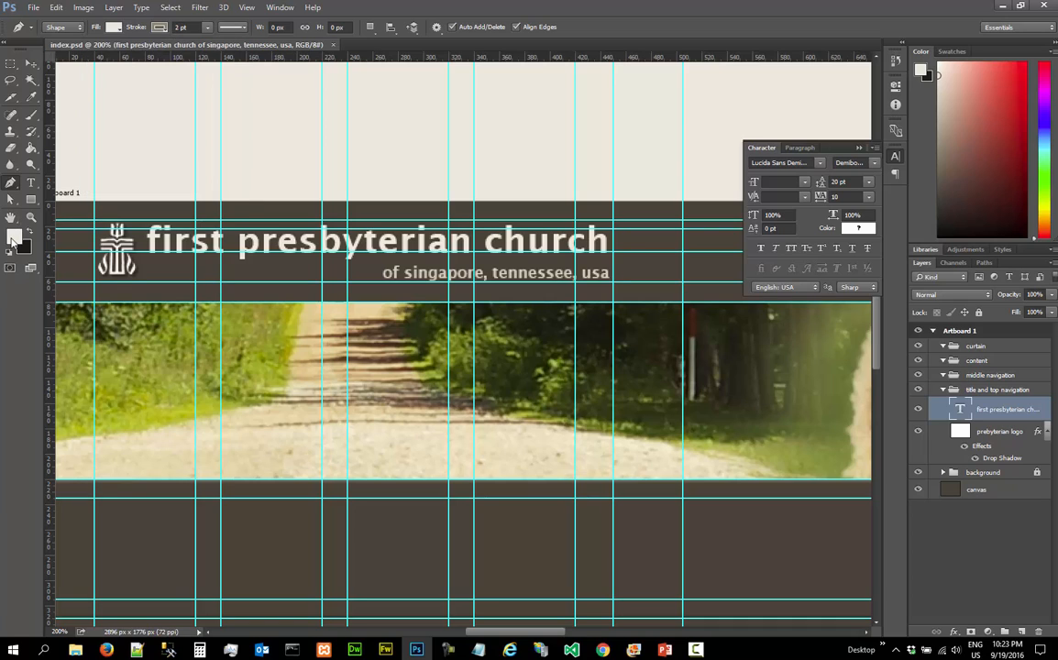
# Set the foreground color to CCCCCC
pyautogui.click(13, 237)
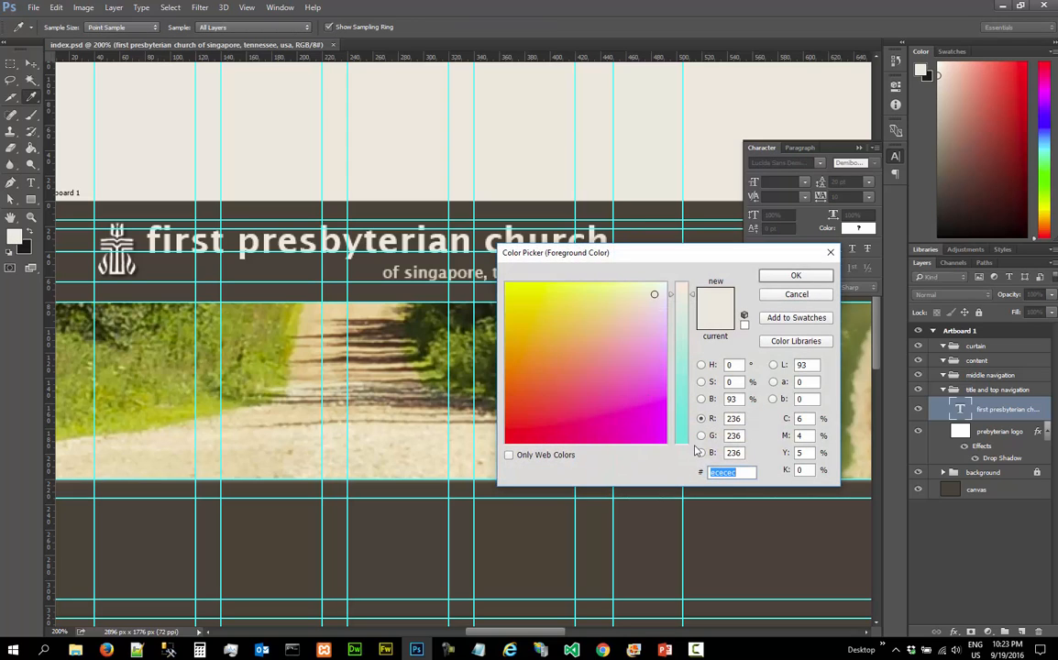
pyautogui.write('CCCCCC')
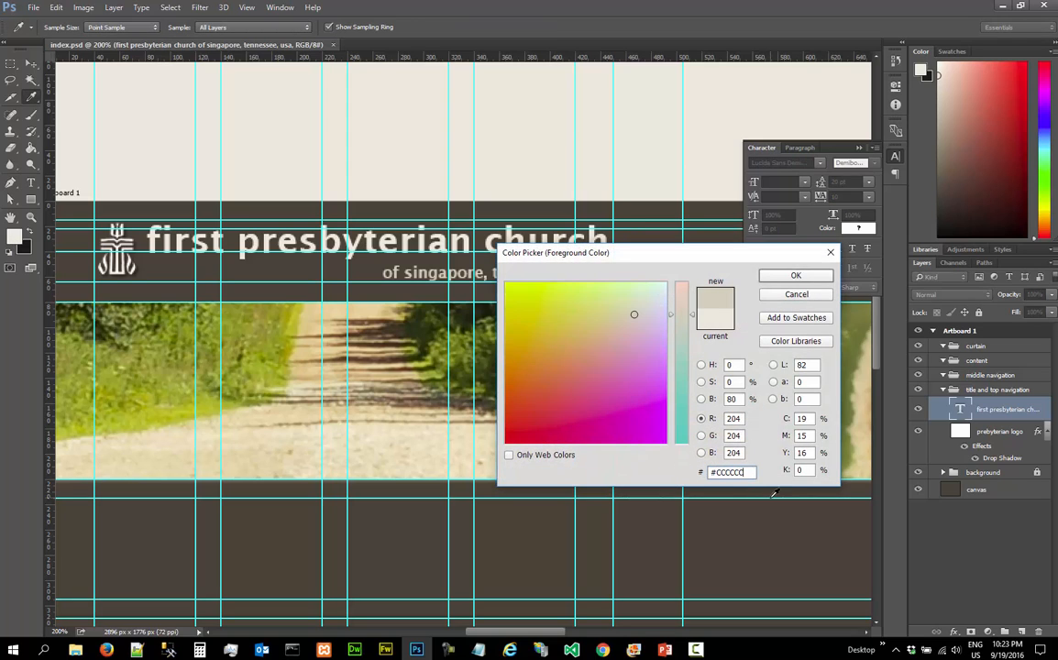
pyautogui.moveTo(716, 473); pyautogui.dragTo(683, 478)
pyautogui.press('BackSpace')
pyautogui.click(794, 276)
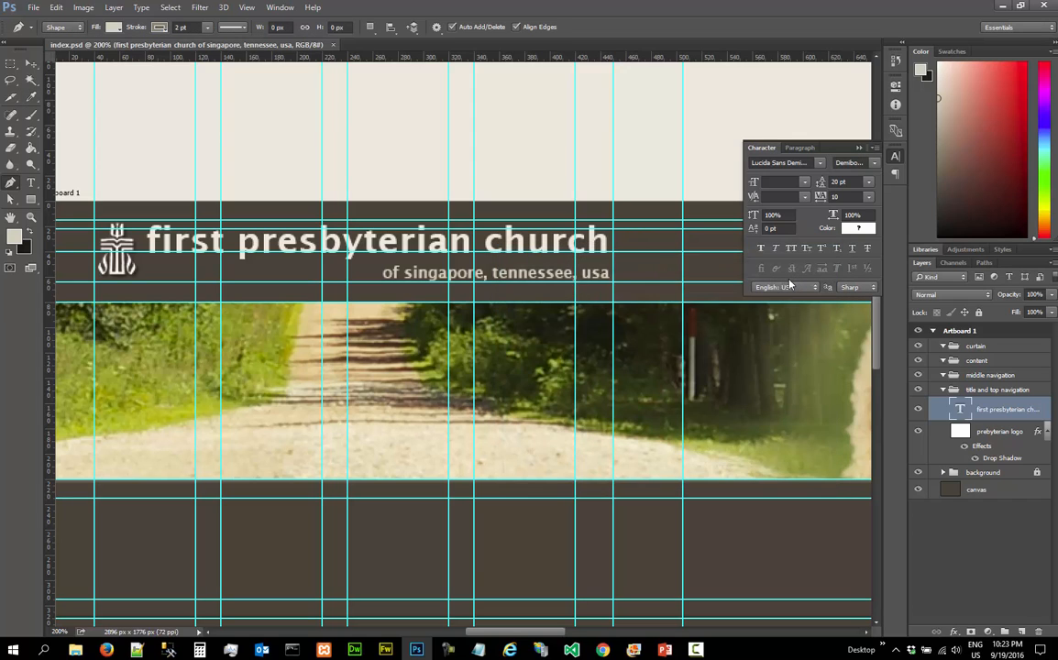
# Draw a thin horizontal line under the title, from below the "f" of "first" to just before "of singapore", and finish the path
pyautogui.click(152, 278)
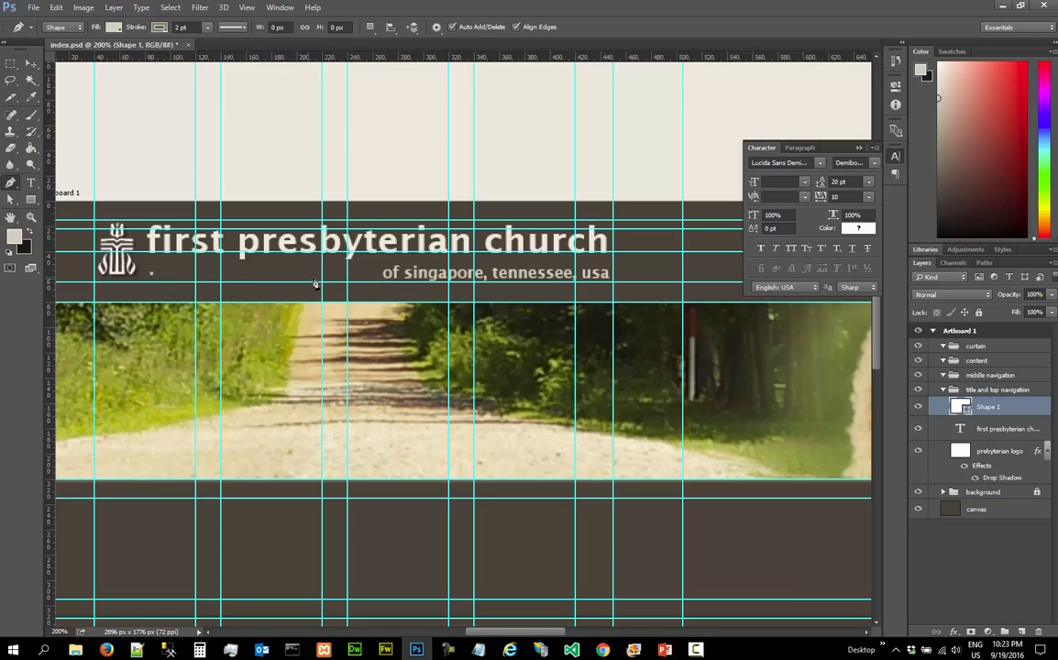
pyautogui.click(368, 274)
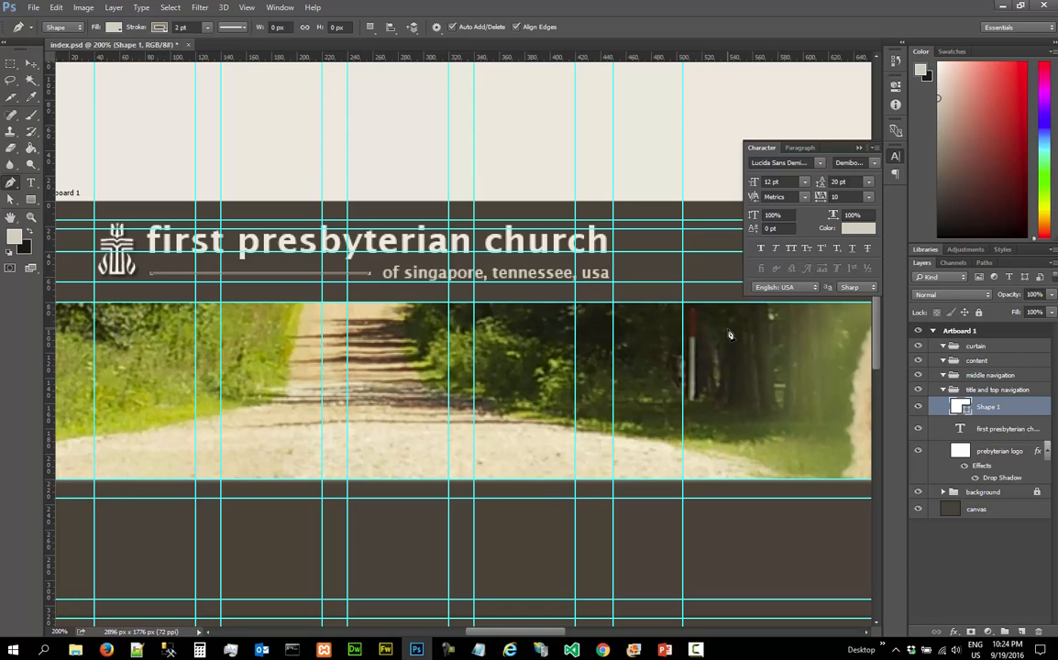
pyautogui.click(173, 8)
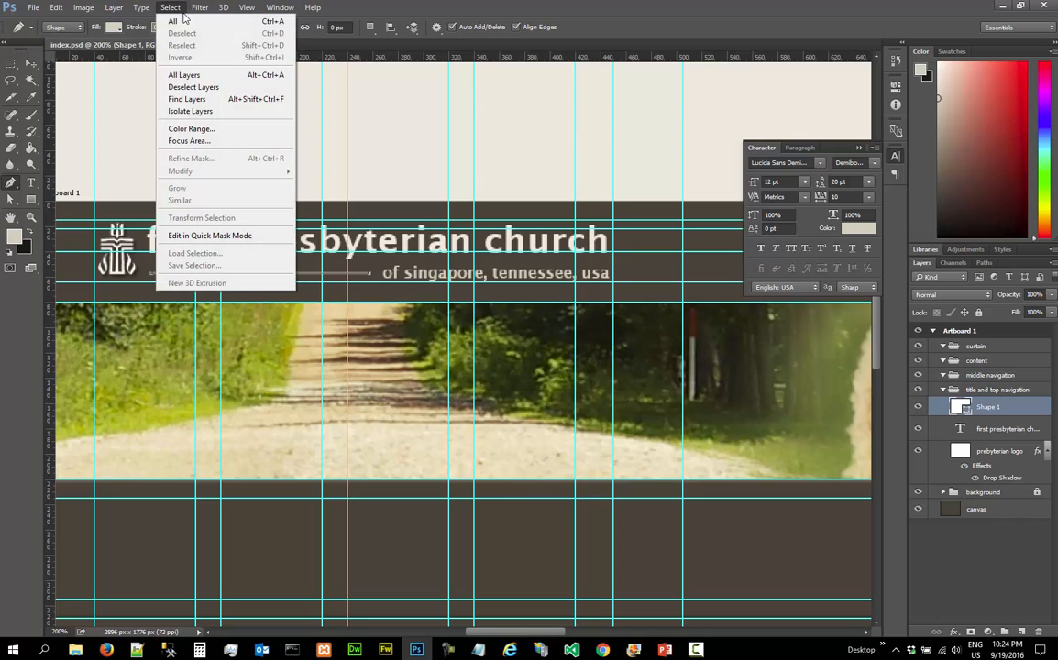
pyautogui.click(385, 11)
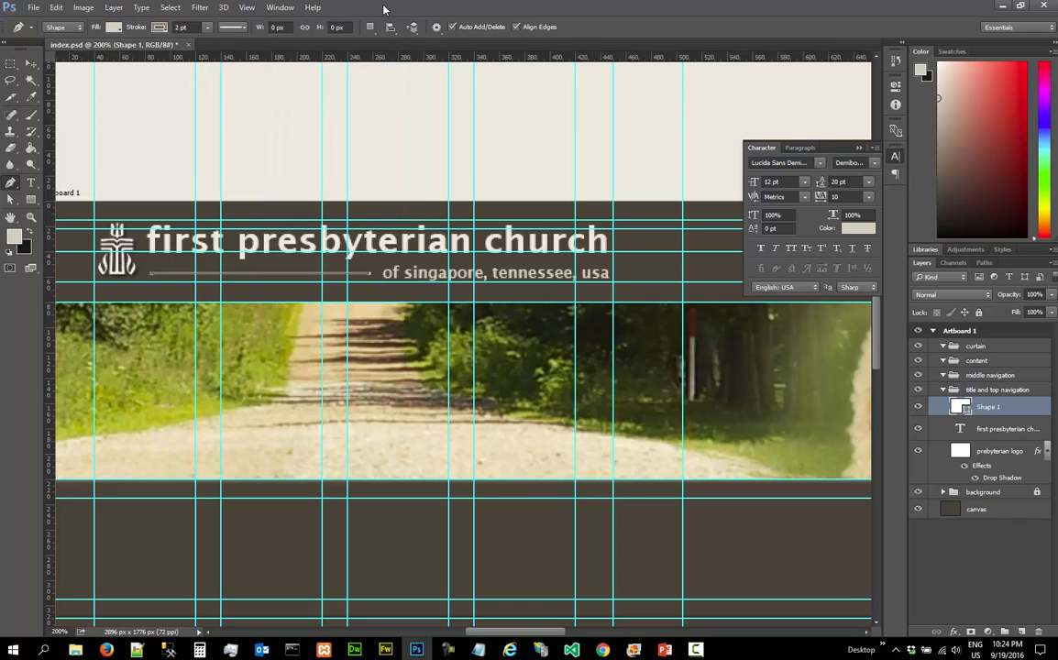
pyautogui.press('Escape')
# Rename the new shape layer to "line"
pyautogui.doubleClick(1013, 414)
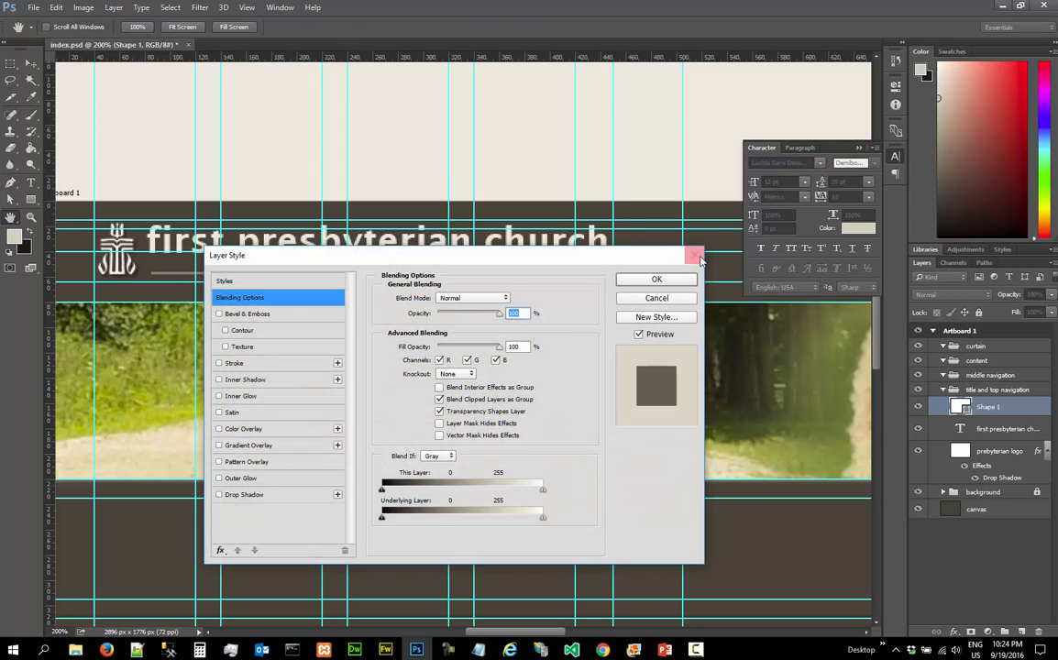
pyautogui.press('Escape')
pyautogui.doubleClick(986, 408)
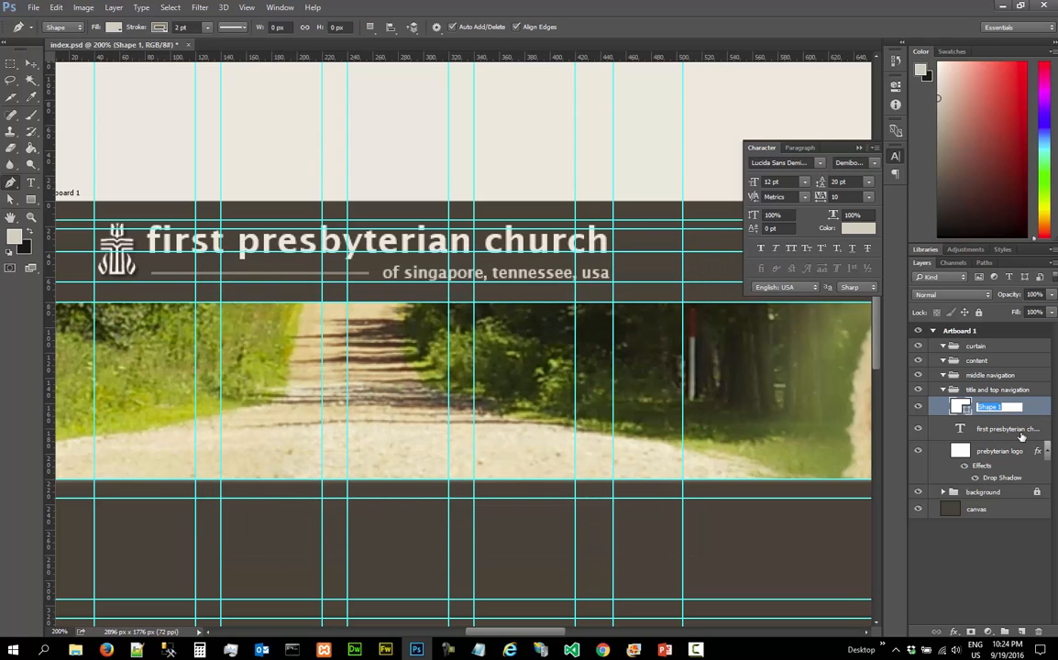
pyautogui.write('line')
pyautogui.press('Return')
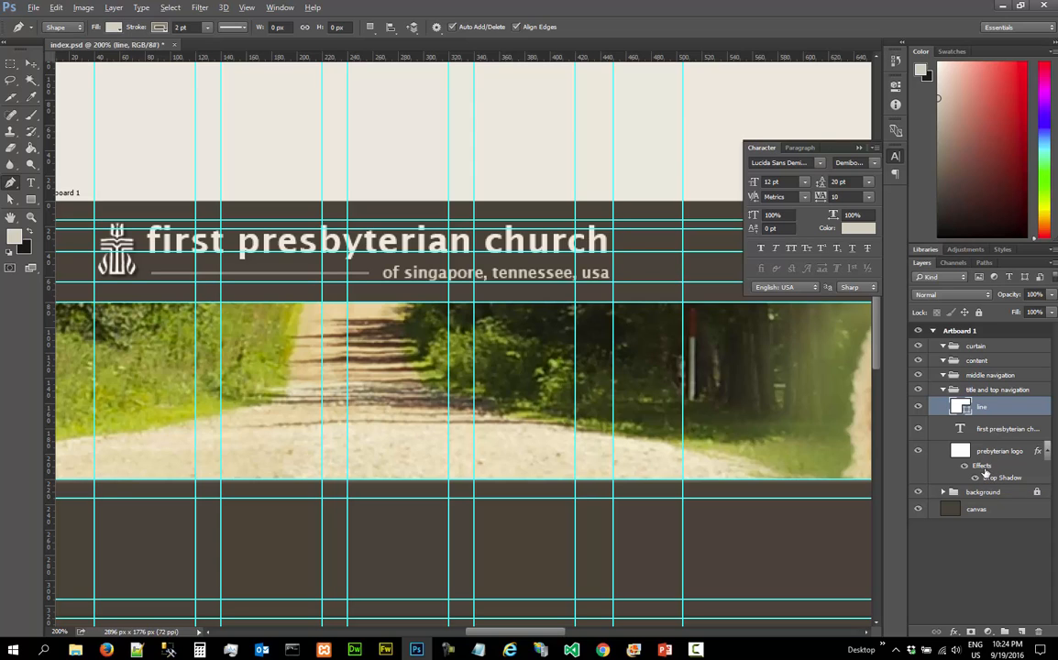
# Copy the logo layer's drop shadow effect onto the church name text layer and the "line" layer
pyautogui.moveTo(983, 471); pyautogui.dragTo(987, 451)
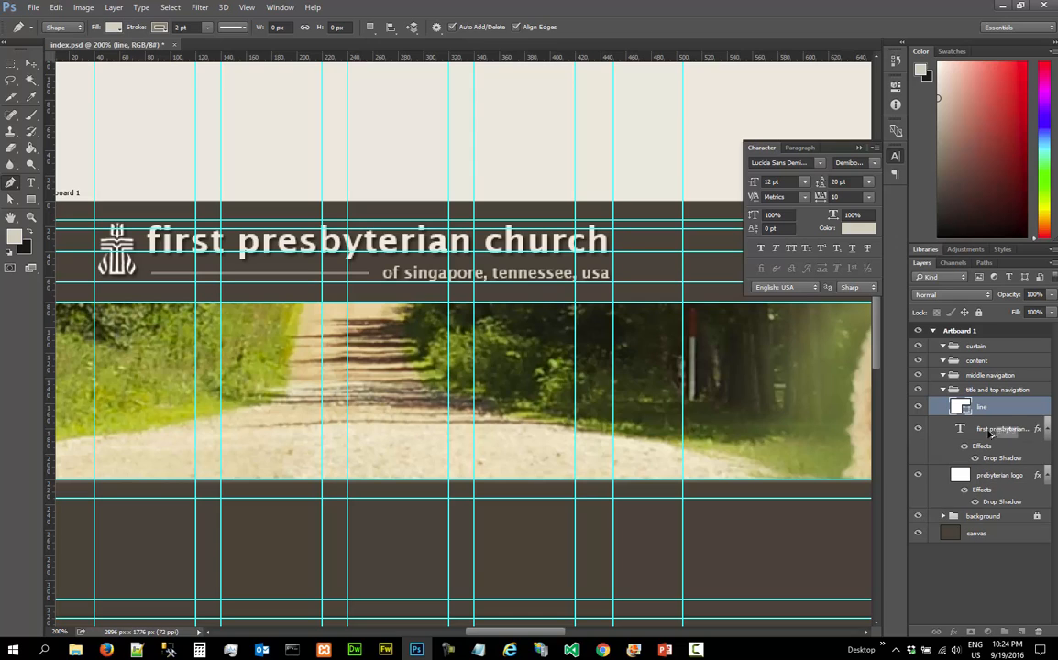
pyautogui.moveTo(984, 450); pyautogui.dragTo(984, 417)
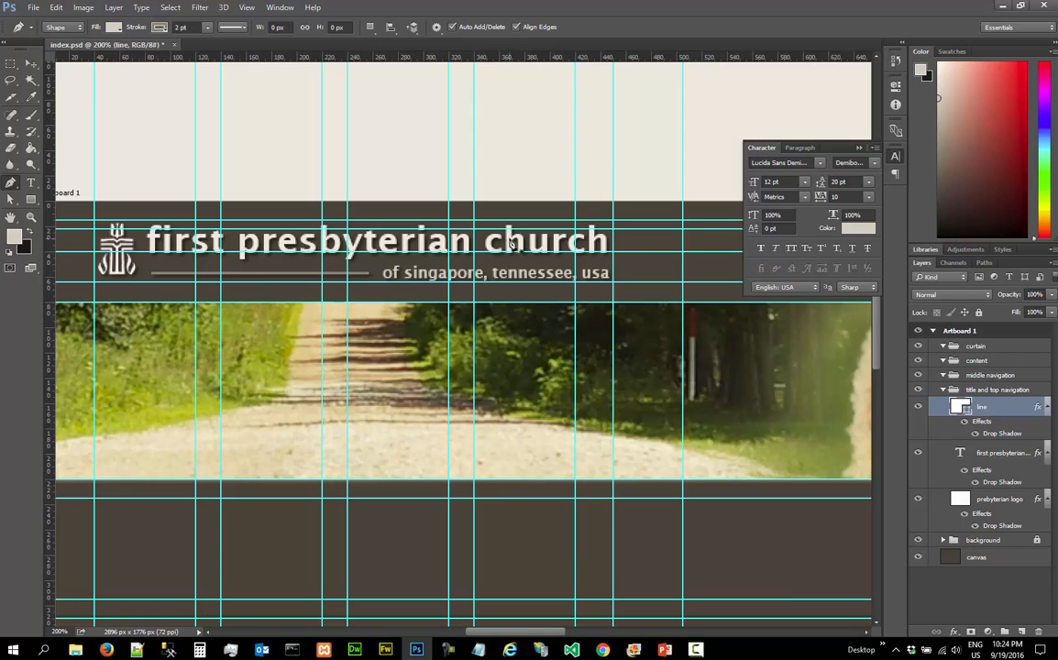
# Nudge the church name text layer one pixel up and one pixel to the left with the Move tool
pyautogui.click(988, 456)
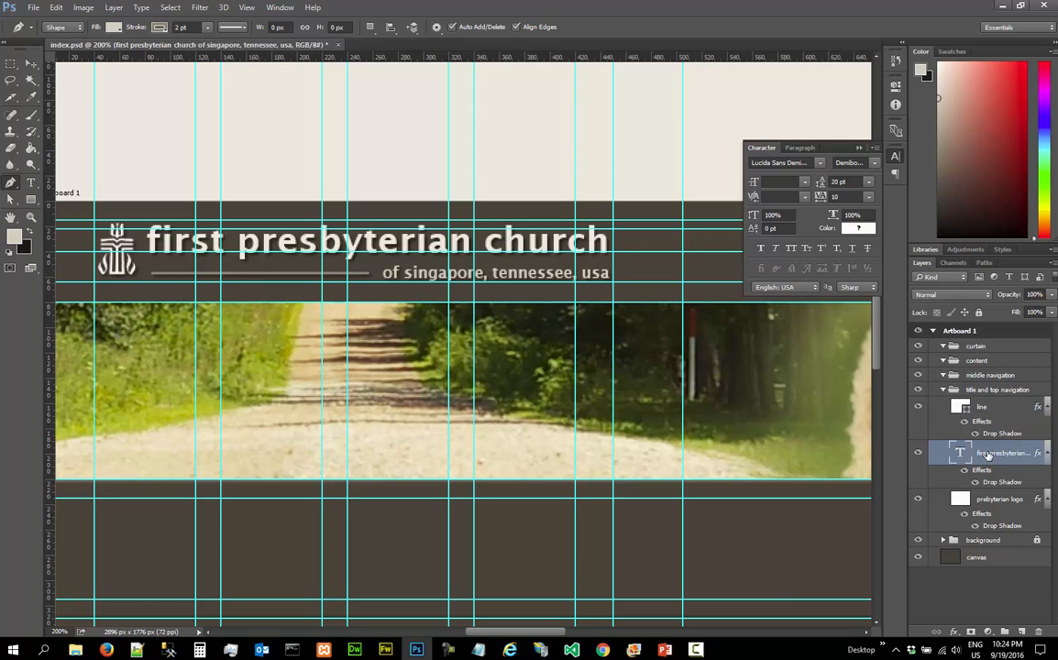
pyautogui.click(30, 64)
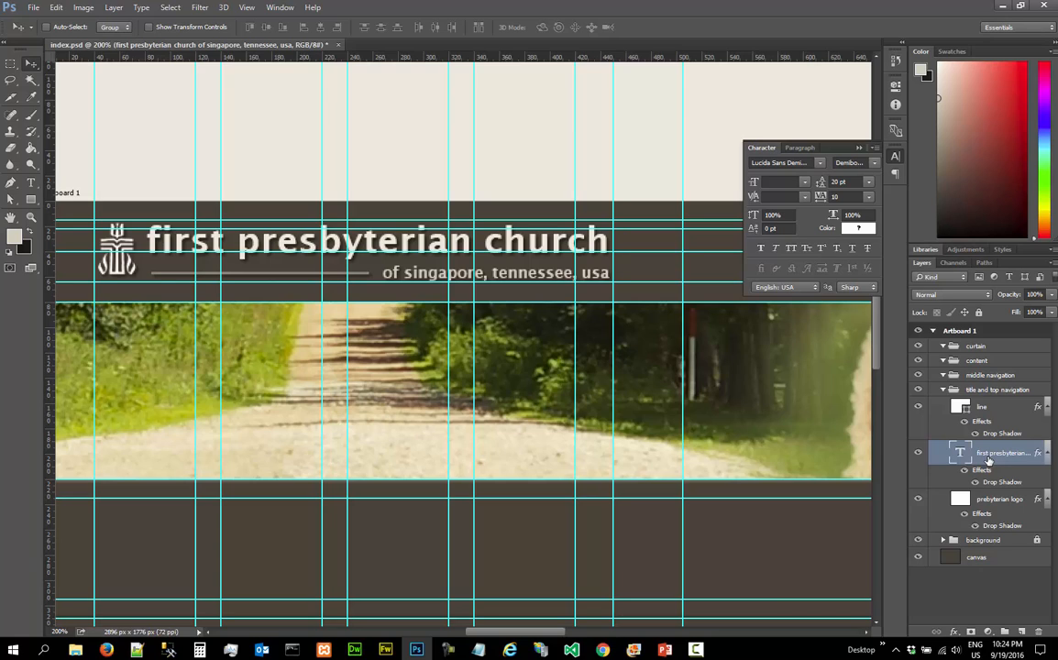
pyautogui.press('Up')
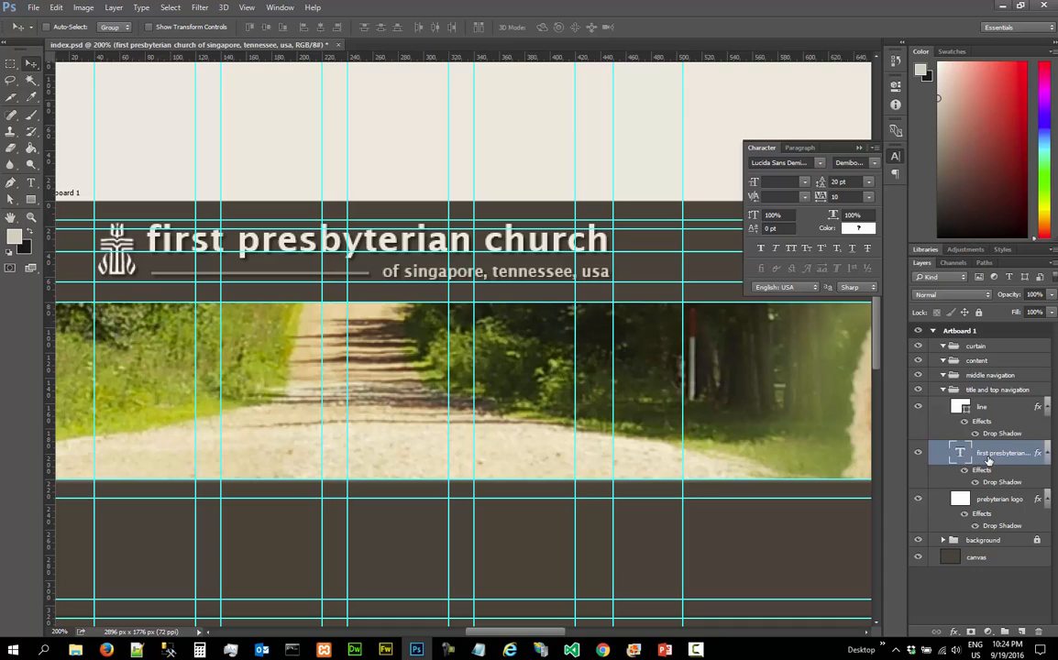
pyautogui.press('Left')
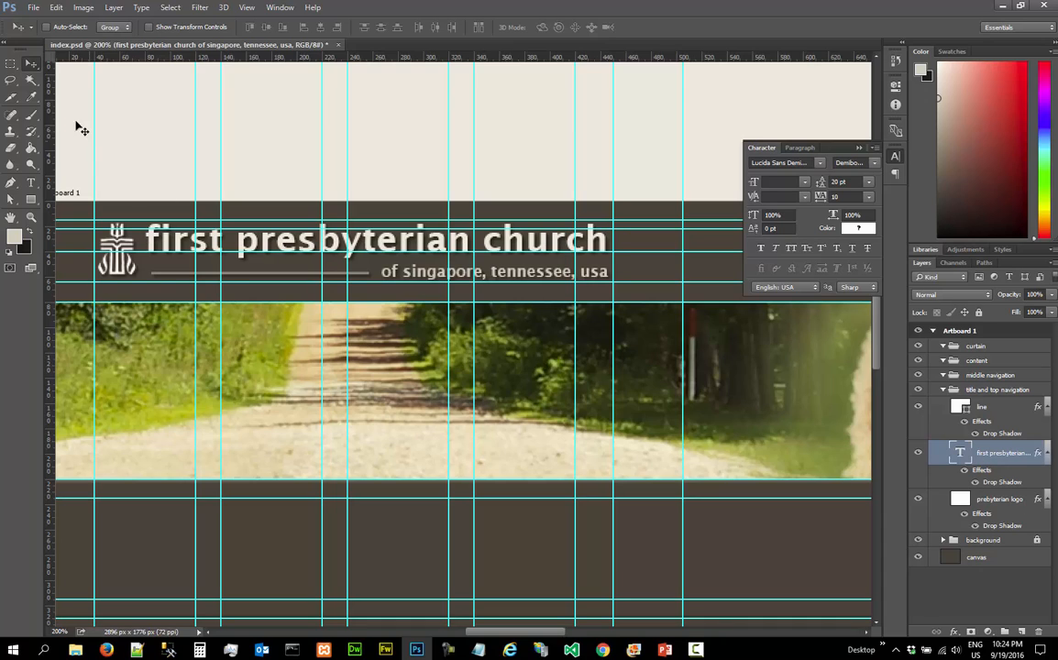
# Zoom out to 100% to check the header on the whole artboard and save index.psd
pyautogui.click(31, 216)
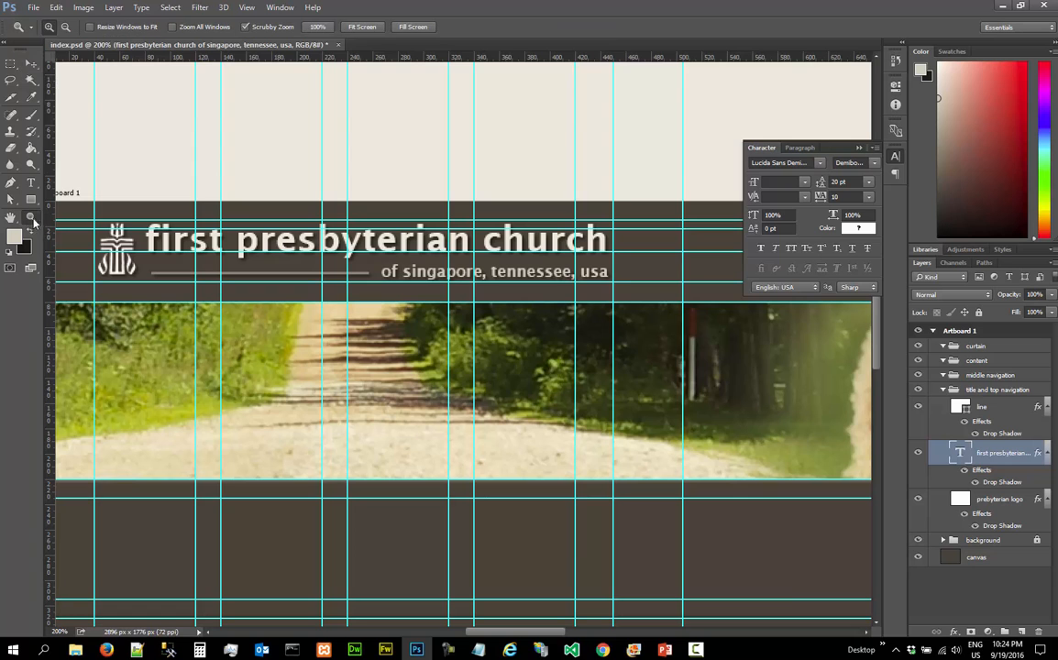
pyautogui.keyDown('alt'); pyautogui.click(393, 262); pyautogui.keyUp('alt')
pyautogui.scroll(-5, 513, 334)
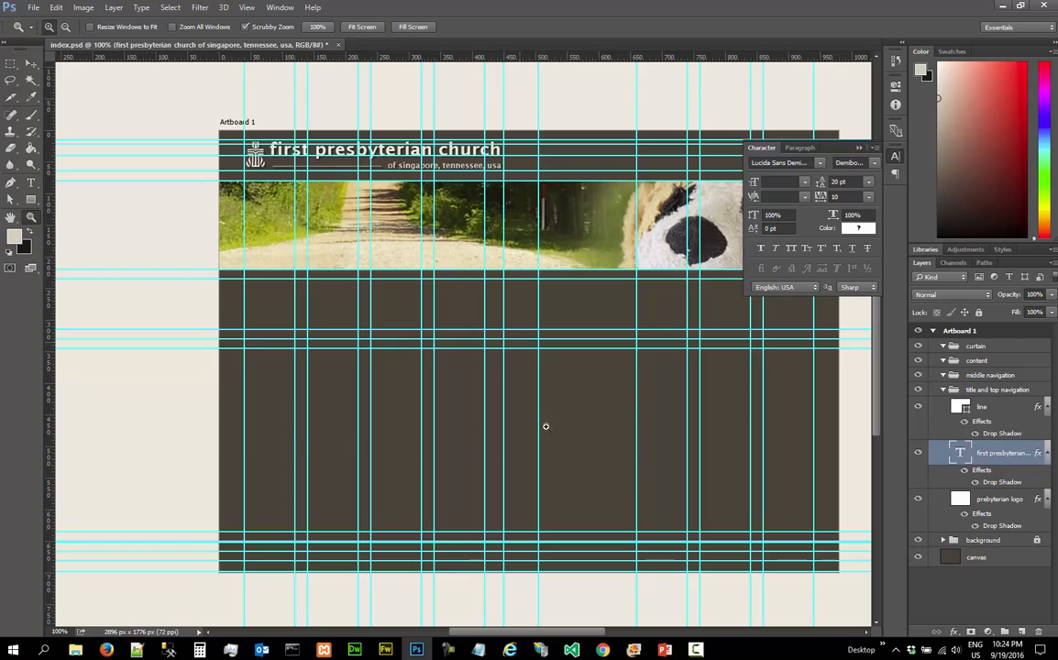
pyautogui.hscroll(4, 524, 570)
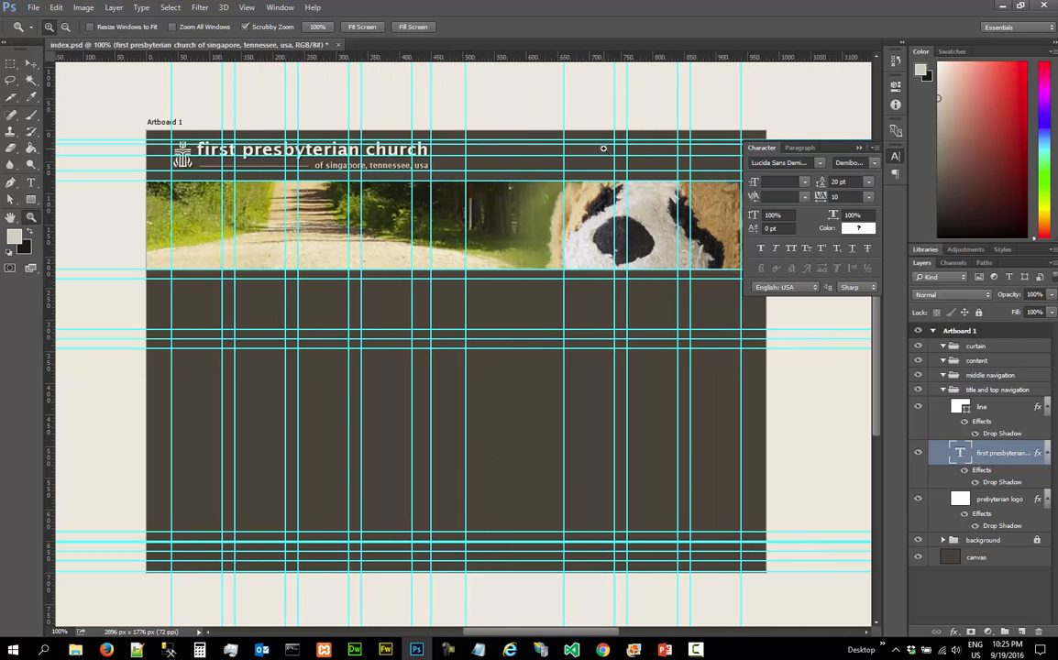
pyautogui.click(33, 8)
pyautogui.click(42, 134)
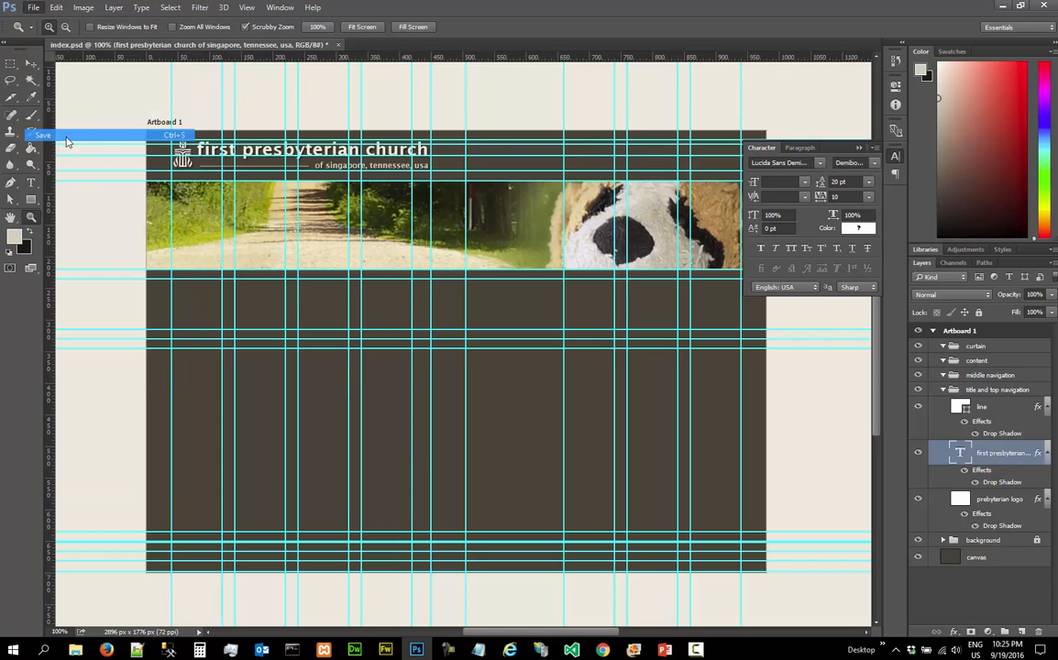